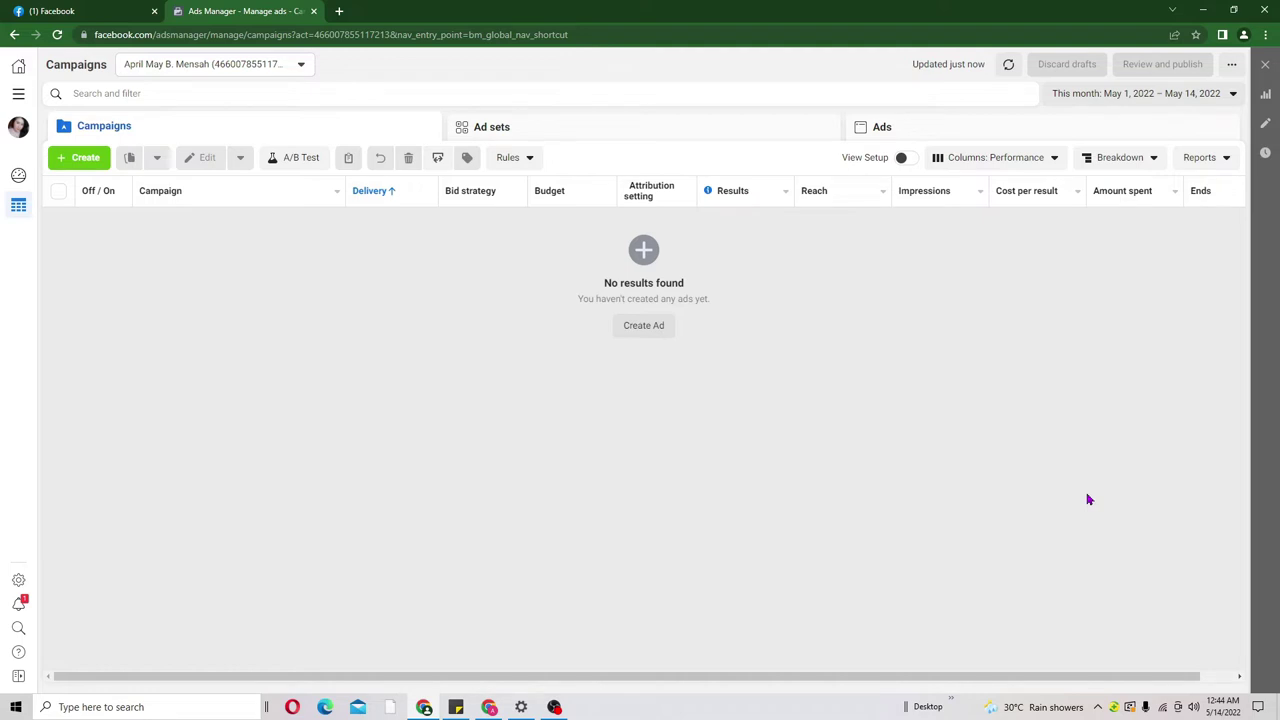
Look through the shortcut list on the Facebook home page for the ad tools, and return to the Ads Manager campaign list.
left_click(60, 11)
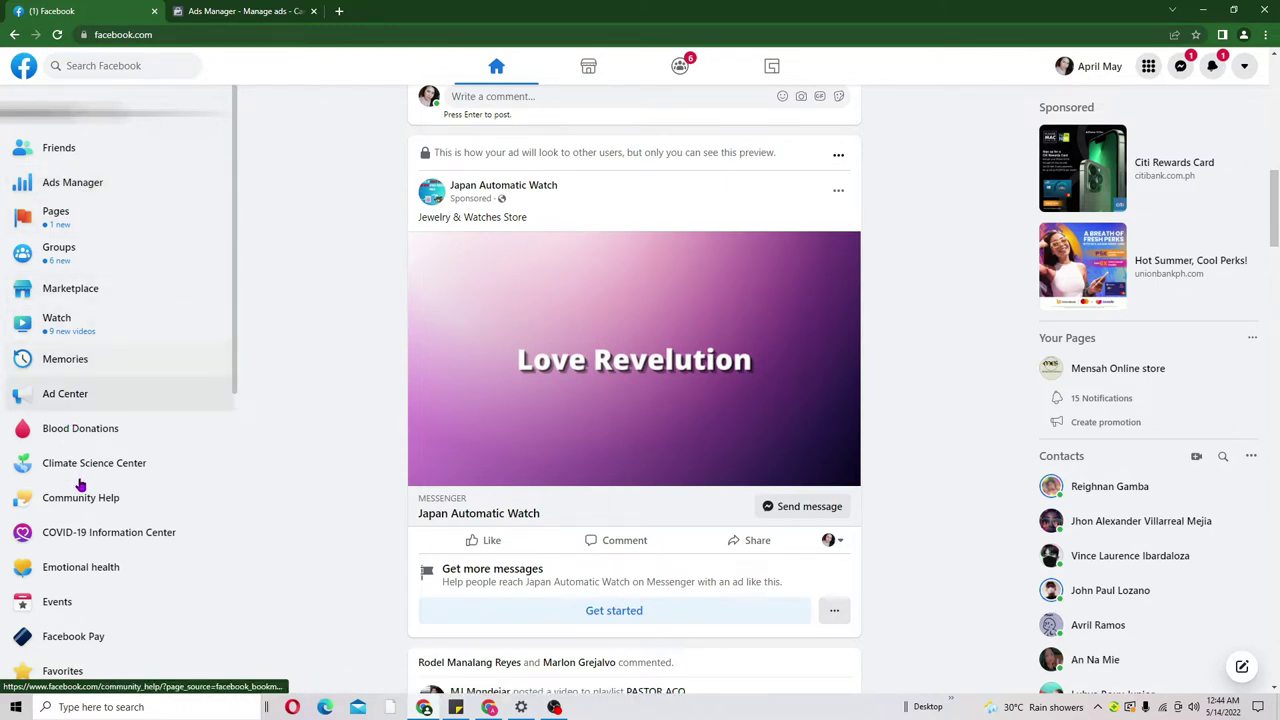
scroll(55, 550, "down", 5)
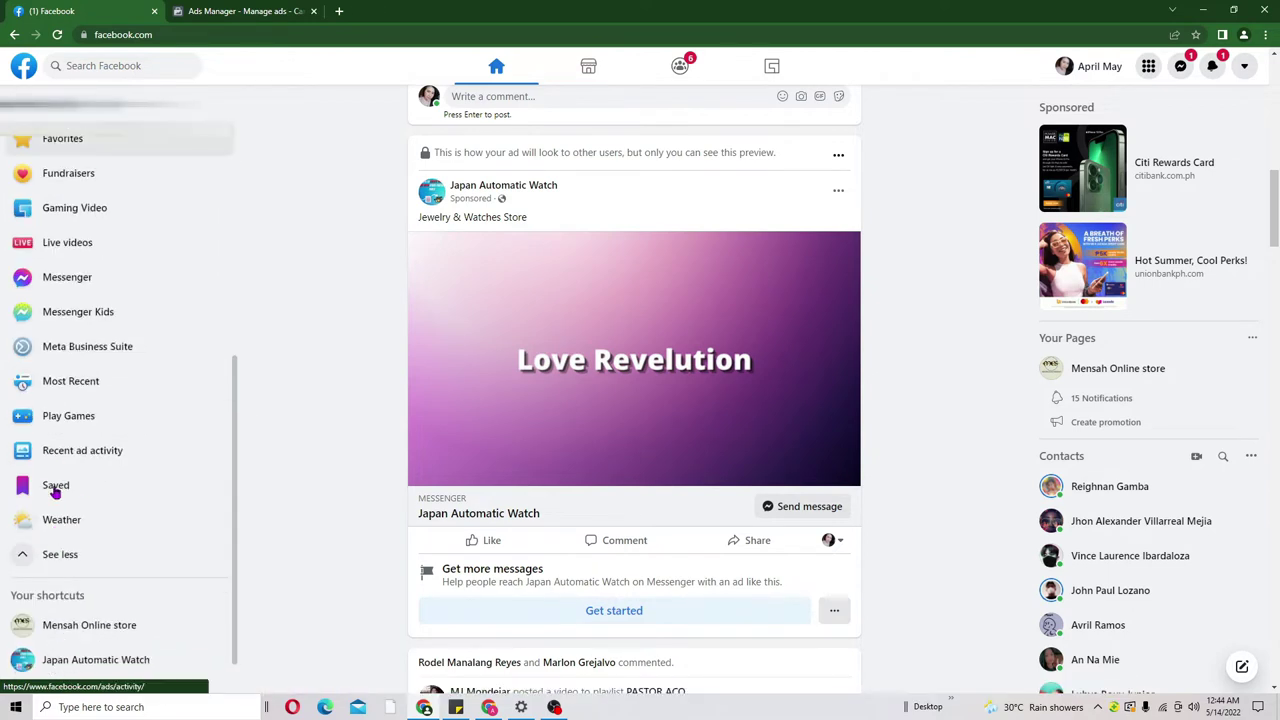
scroll(82, 479, "up", 5)
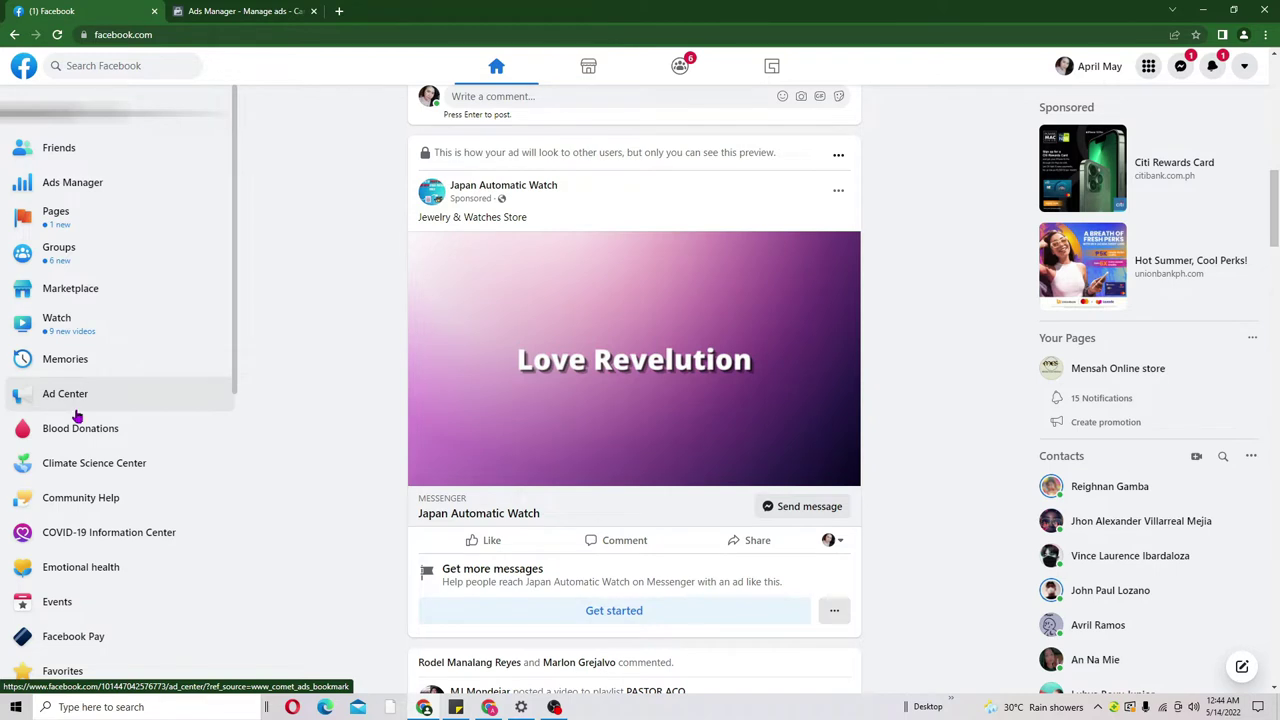
left_click(230, 10)
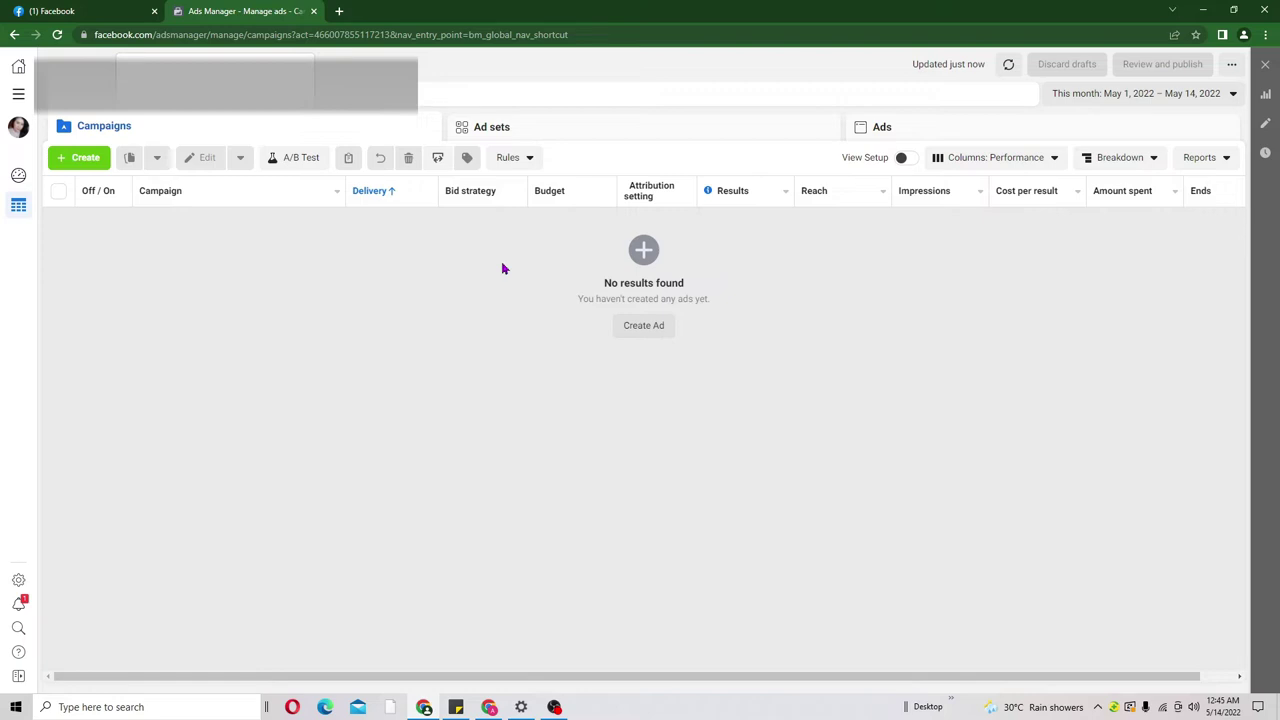
Create a new campaign with Messages as the campaign objective.
left_click(86, 161)
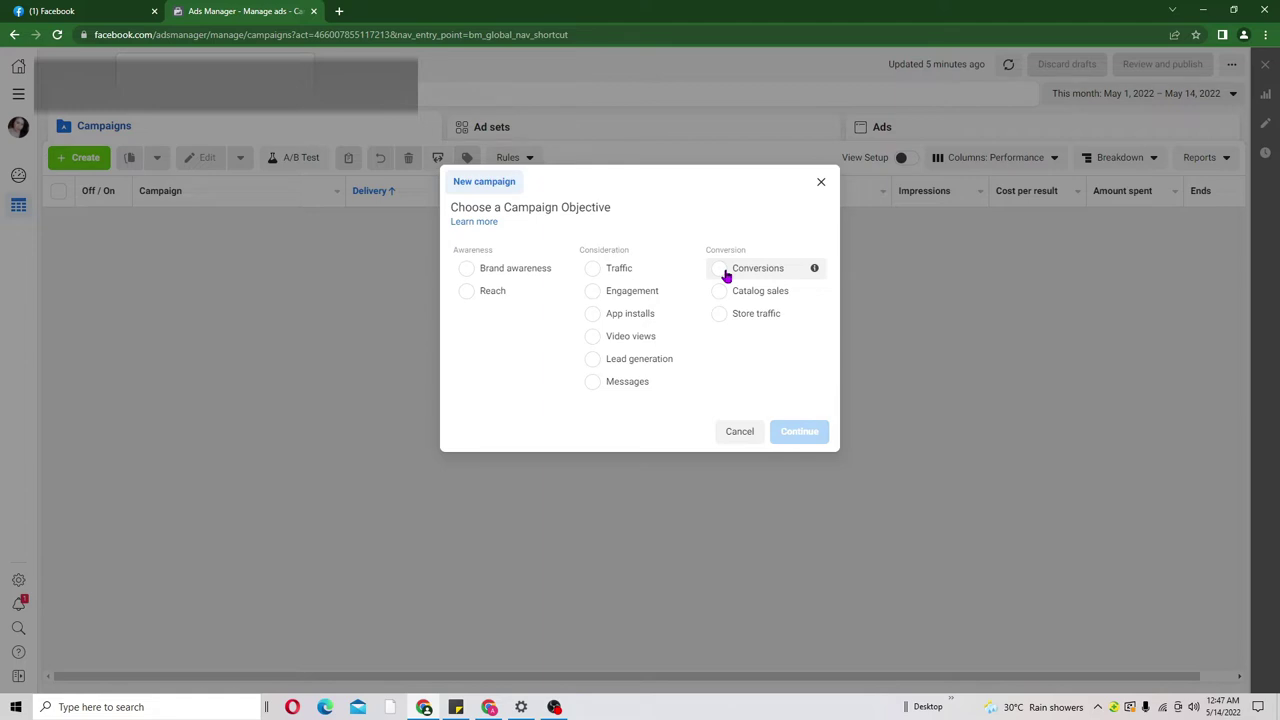
left_click(591, 389)
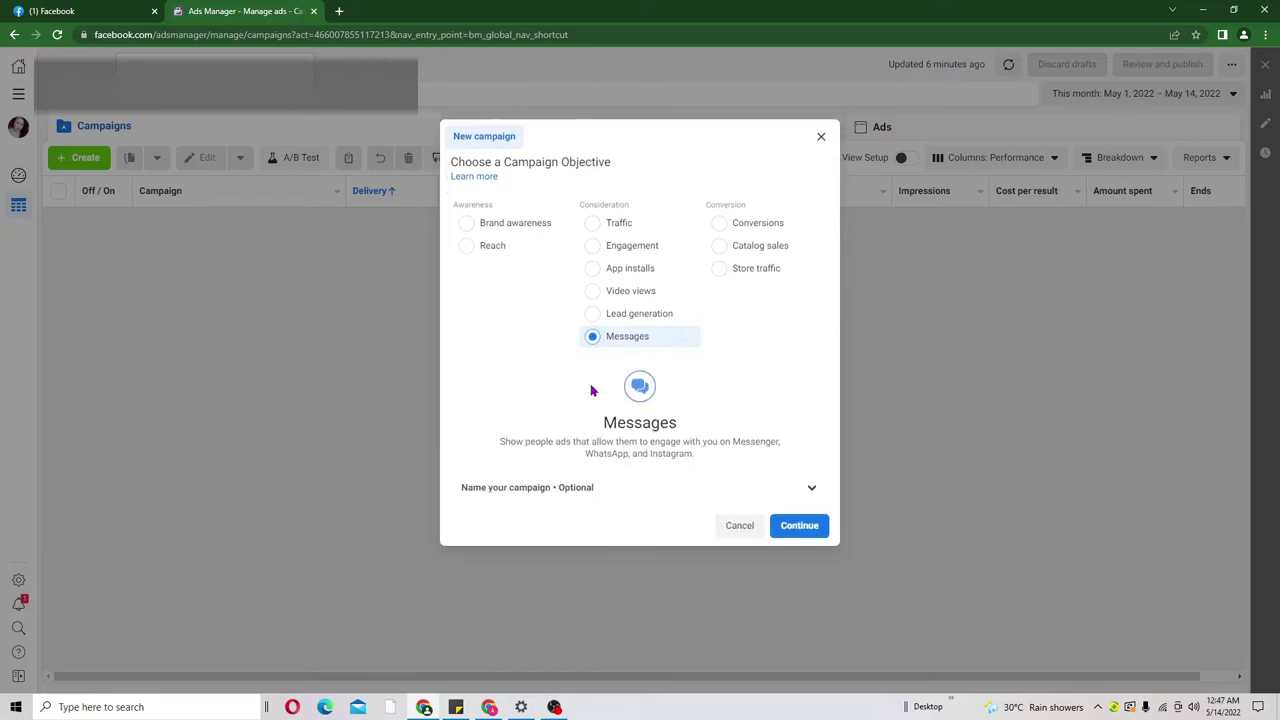
left_click(806, 530)
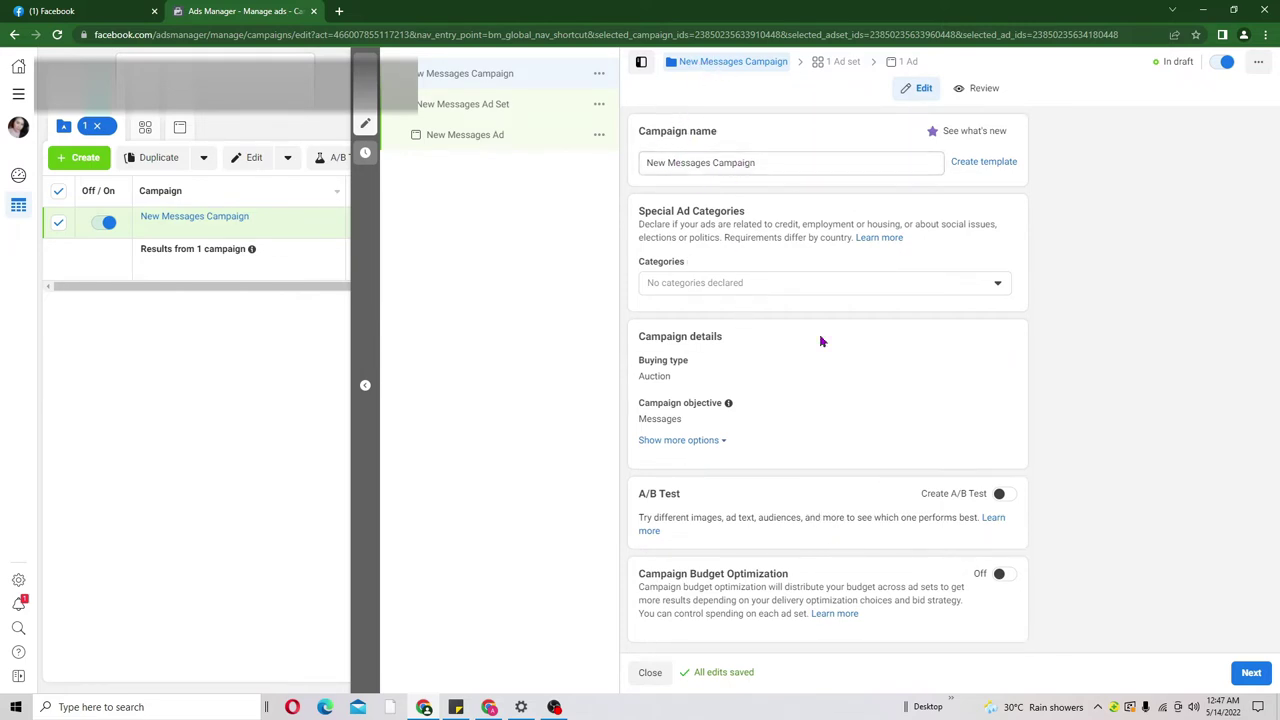
Examine the Campaign Budget Optimization setting and the budget and schedule settings of the ad set.
left_click_drag(640, 574, 797, 578)
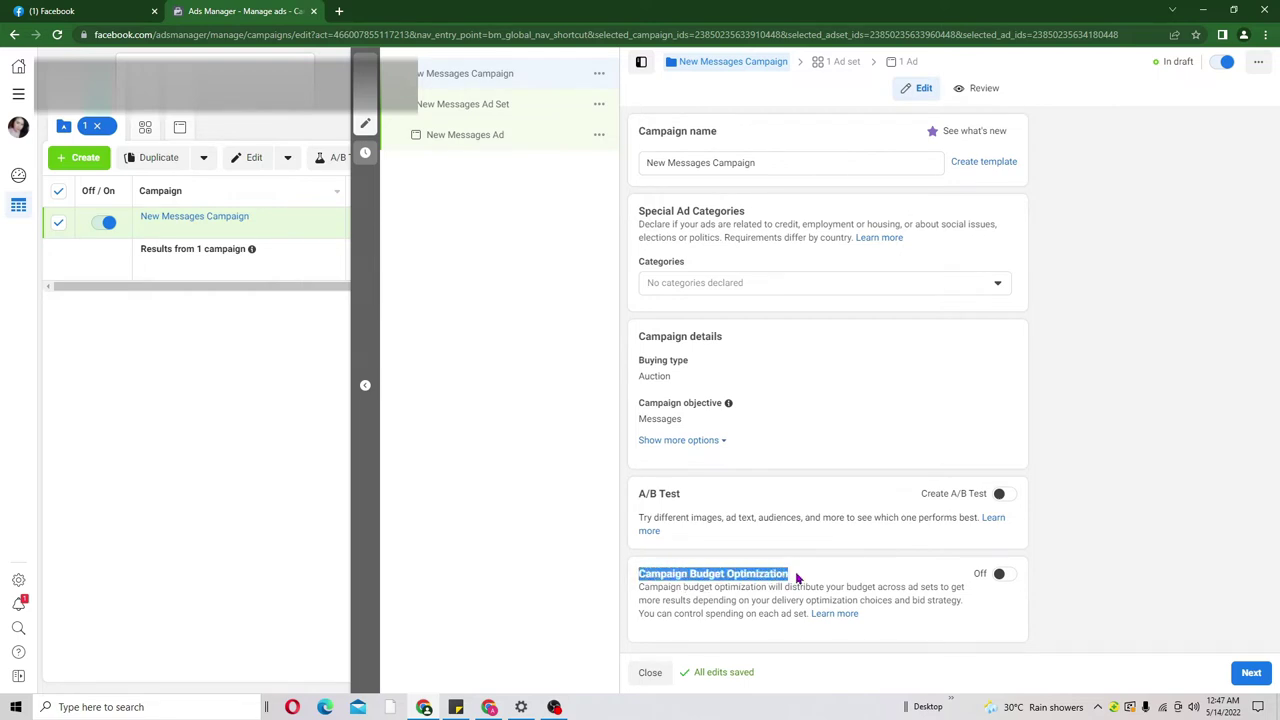
left_click(797, 578)
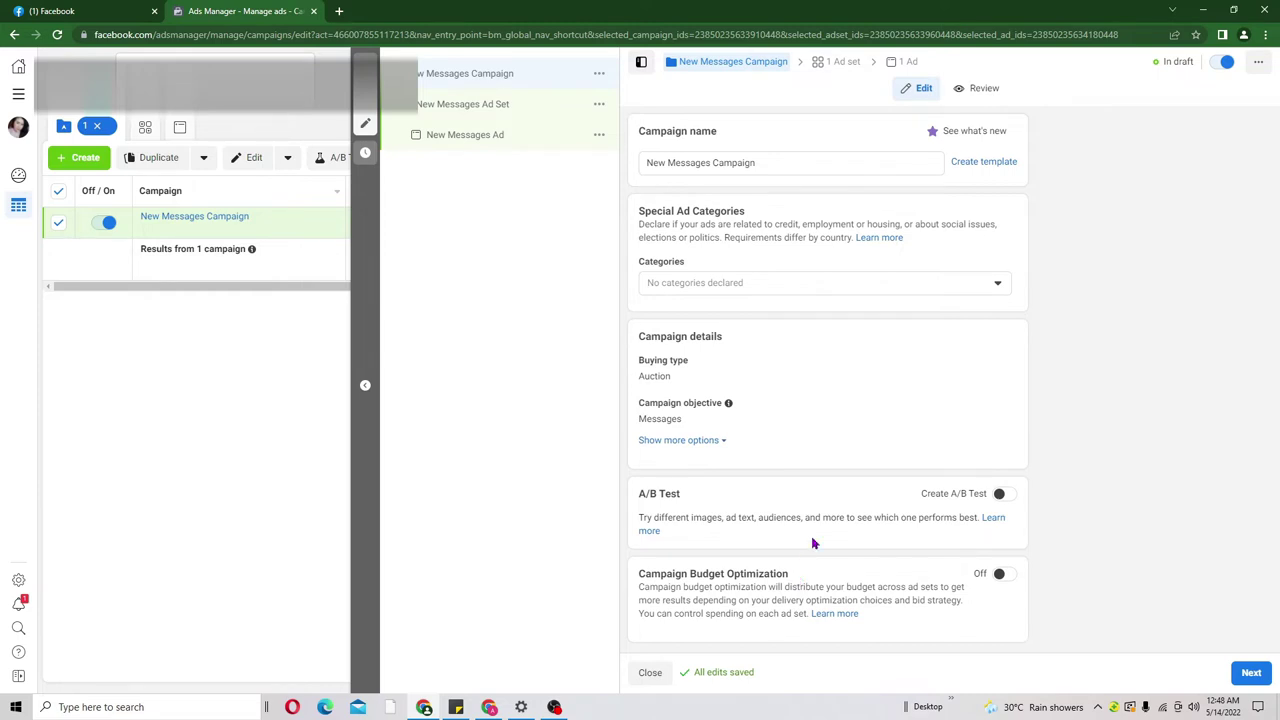
left_click(834, 63)
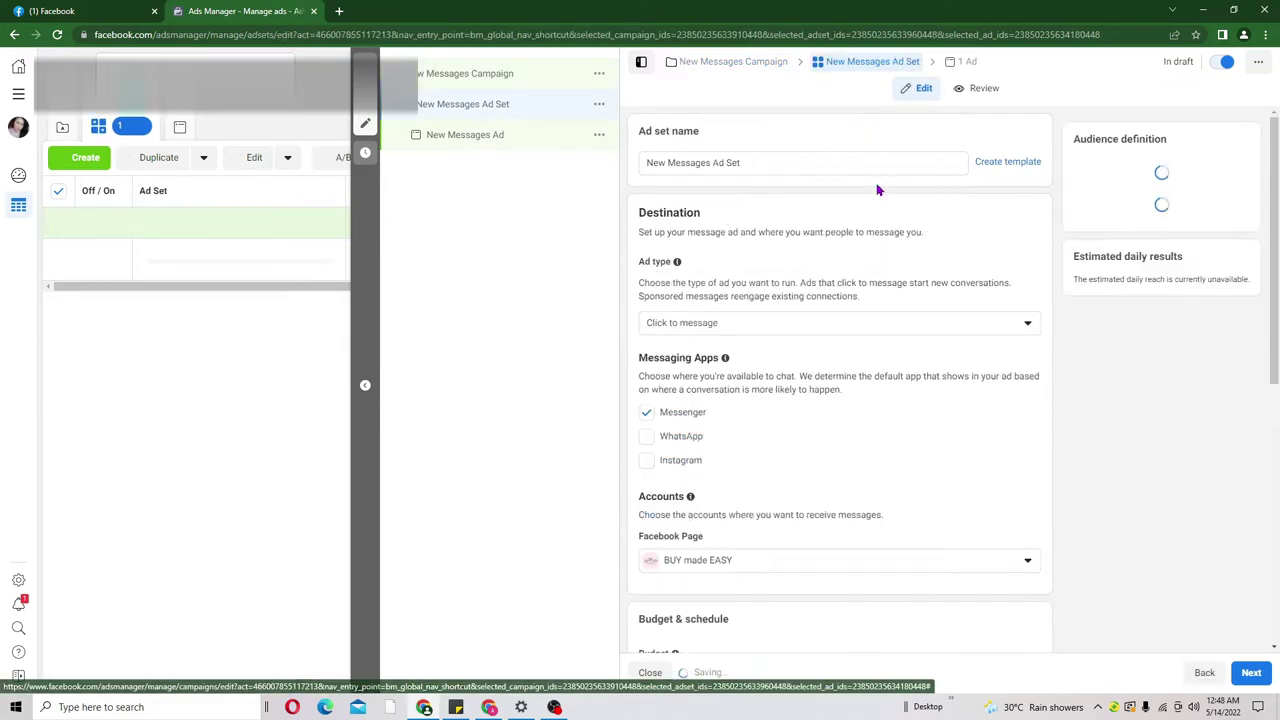
scroll(812, 380, "down", 1)
scroll(812, 380, "down", 5)
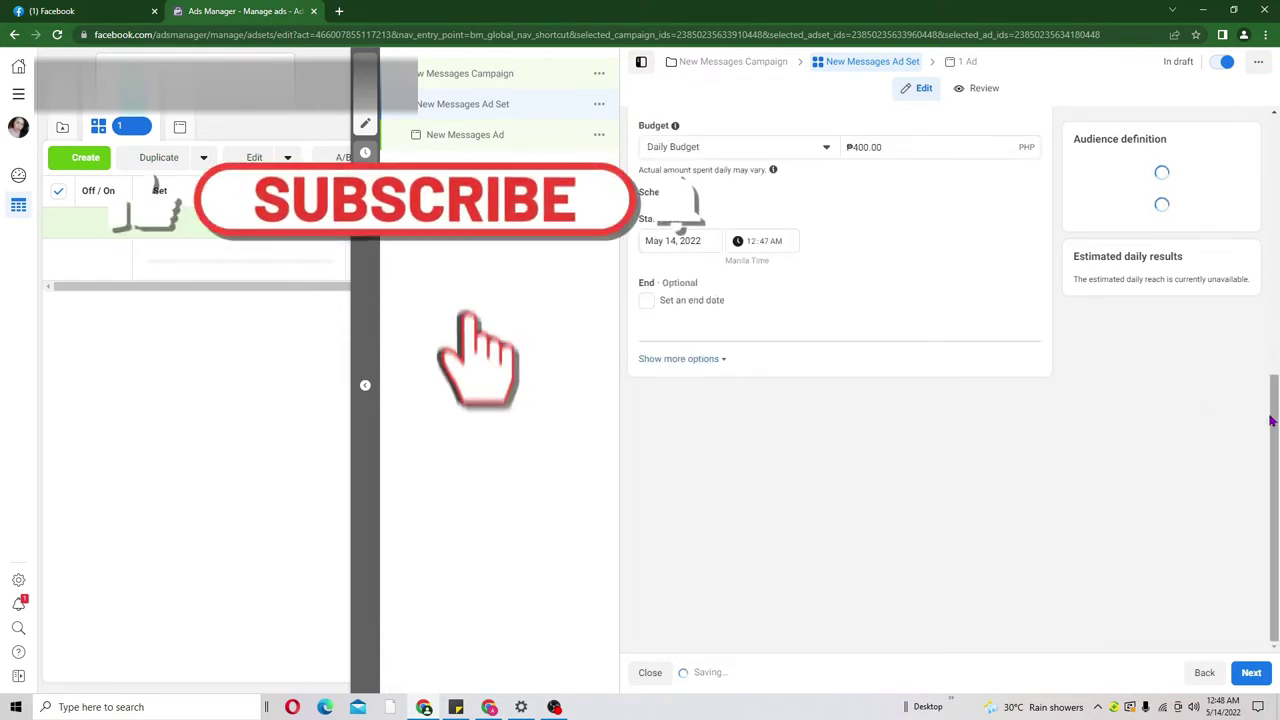
scroll(695, 200, "up", 3)
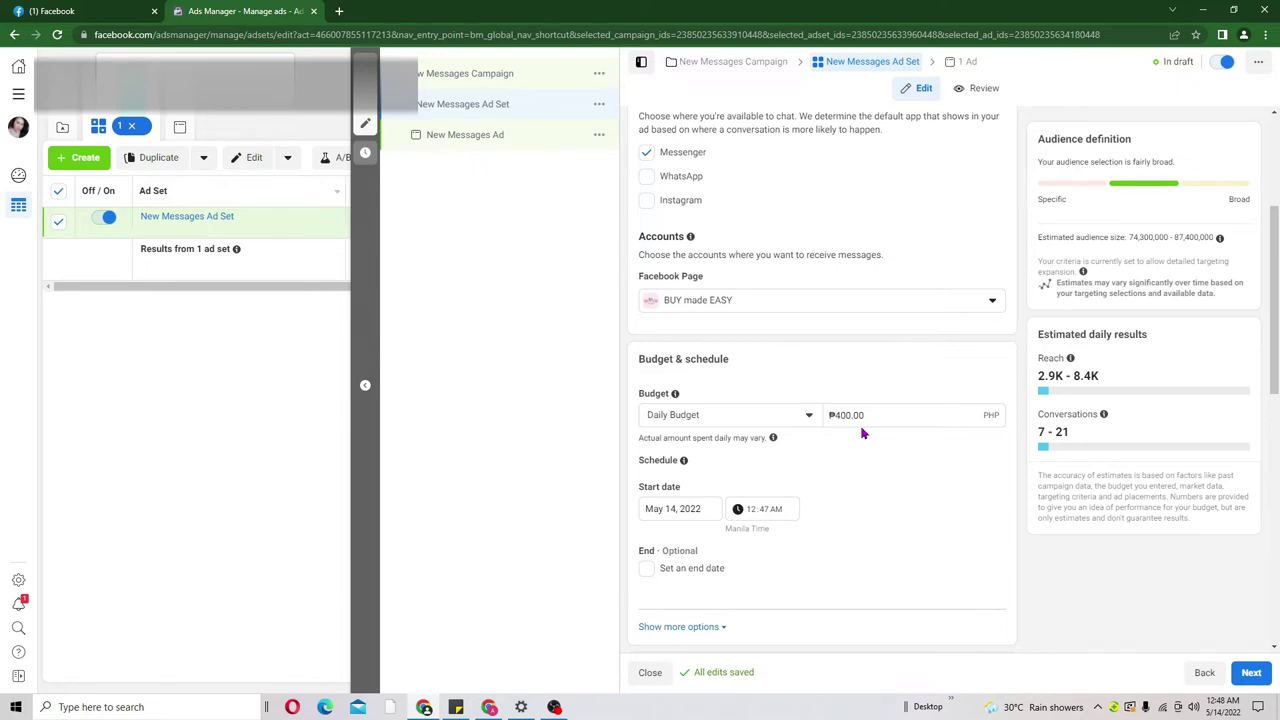
Return to the campaign settings and rename the campaign as "pet clipper".
left_click(735, 64)
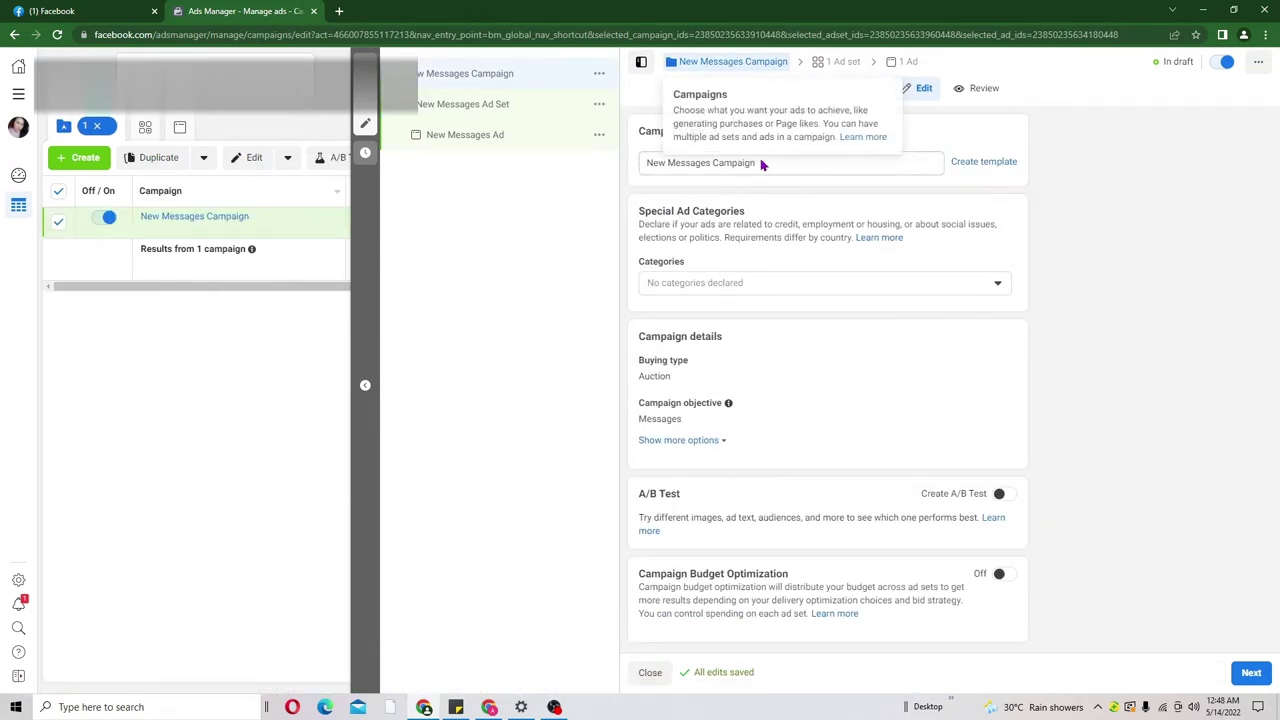
left_click_drag(763, 163, 604, 172)
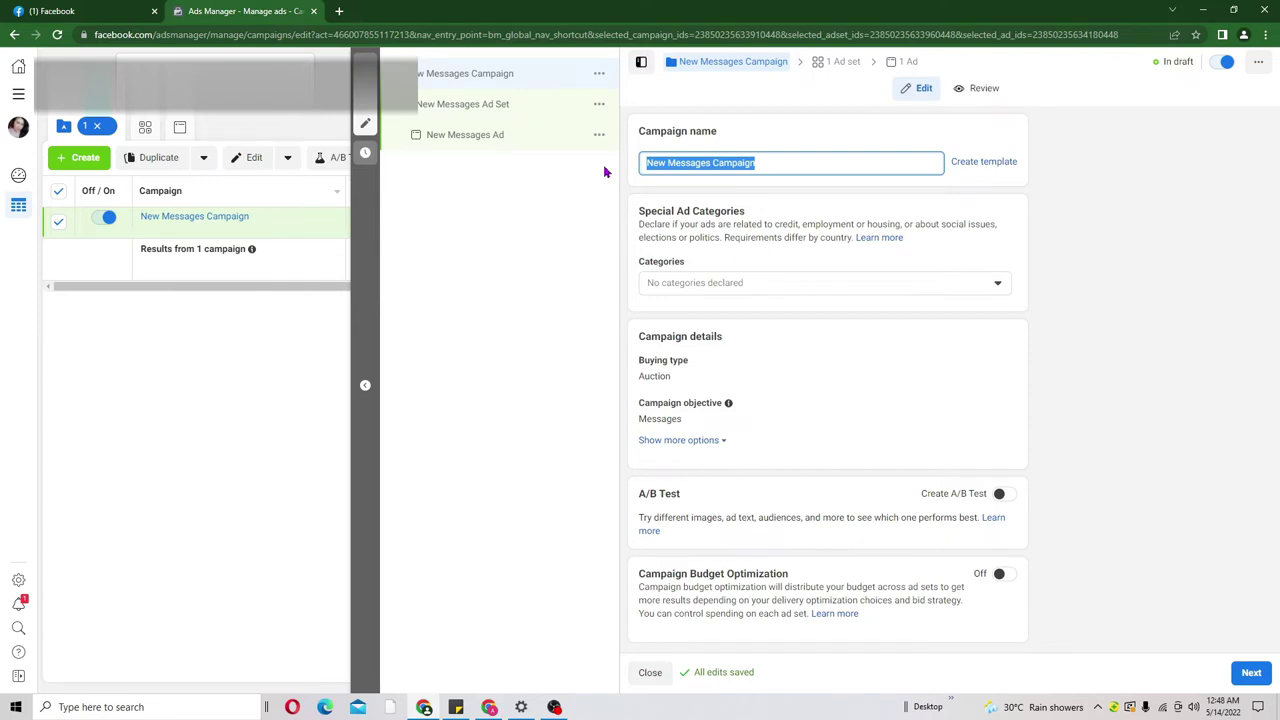
key("BackSpace")
type("pe")
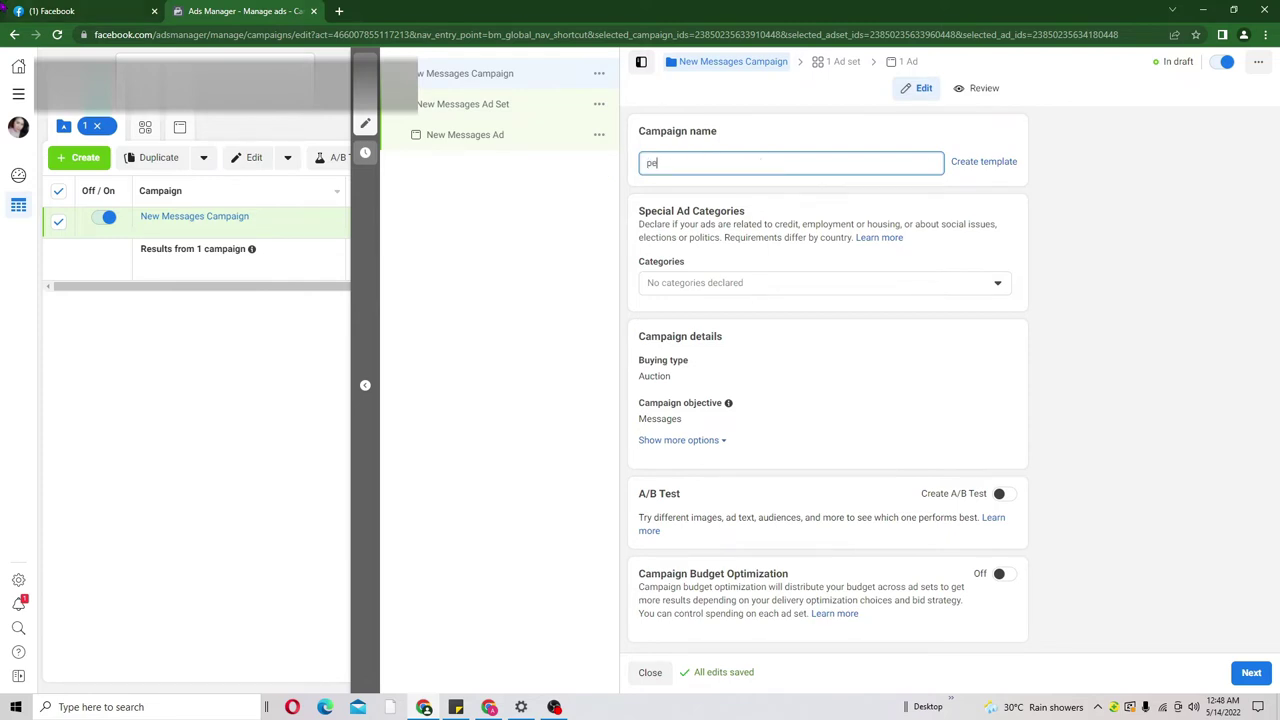
type("t clipper")
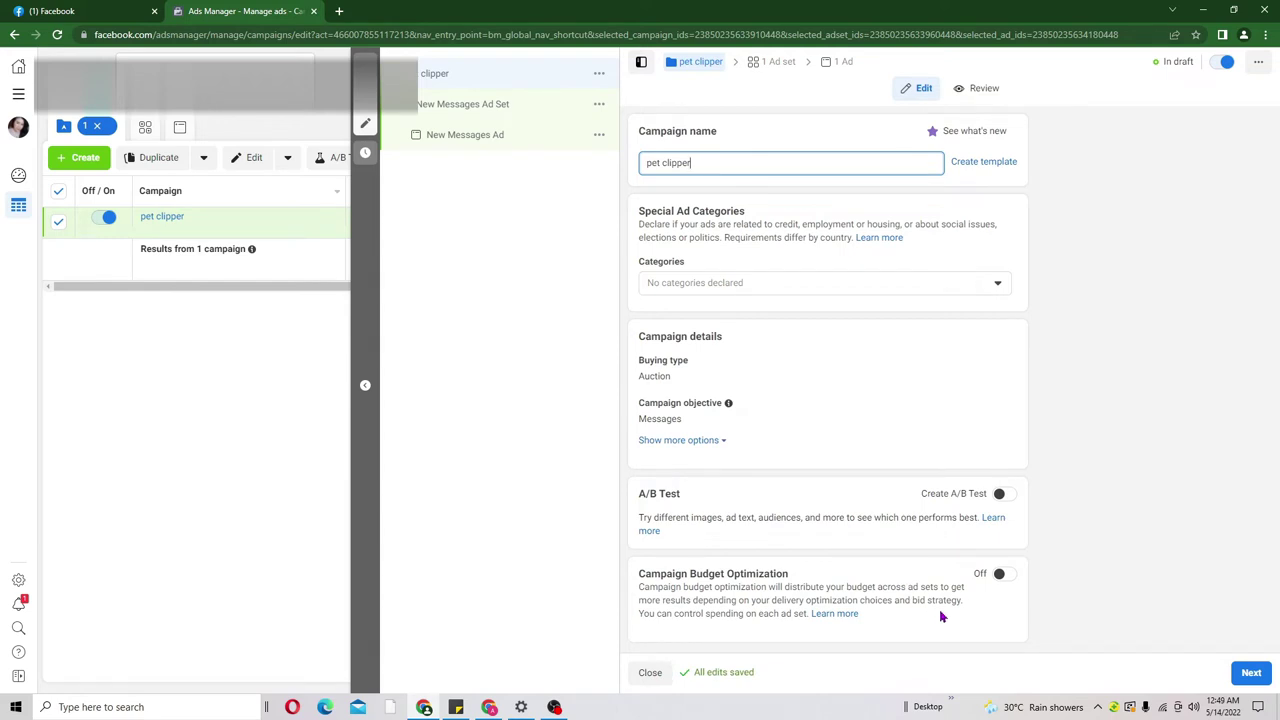
Turn on Campaign Budget Optimization, dismiss the bid strategy notice and set the daily campaign budget to 750 PHP.
left_click(1003, 576)
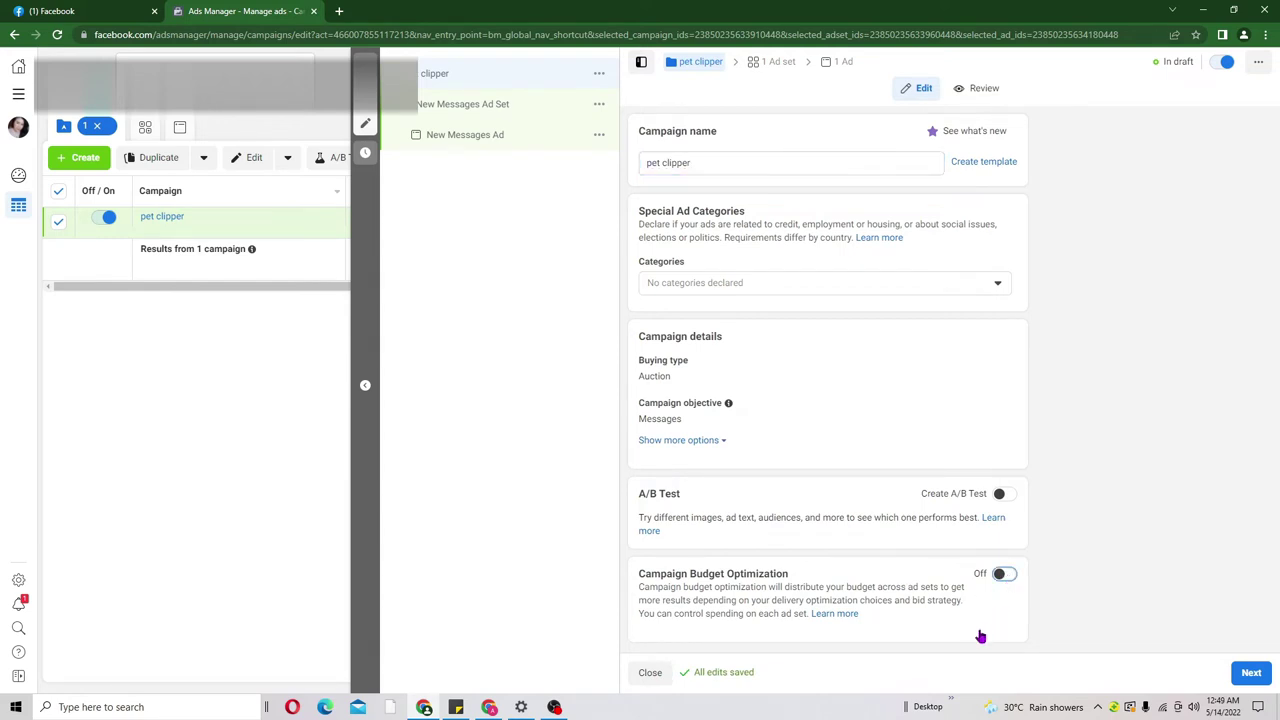
scroll(981, 600, "down", 2)
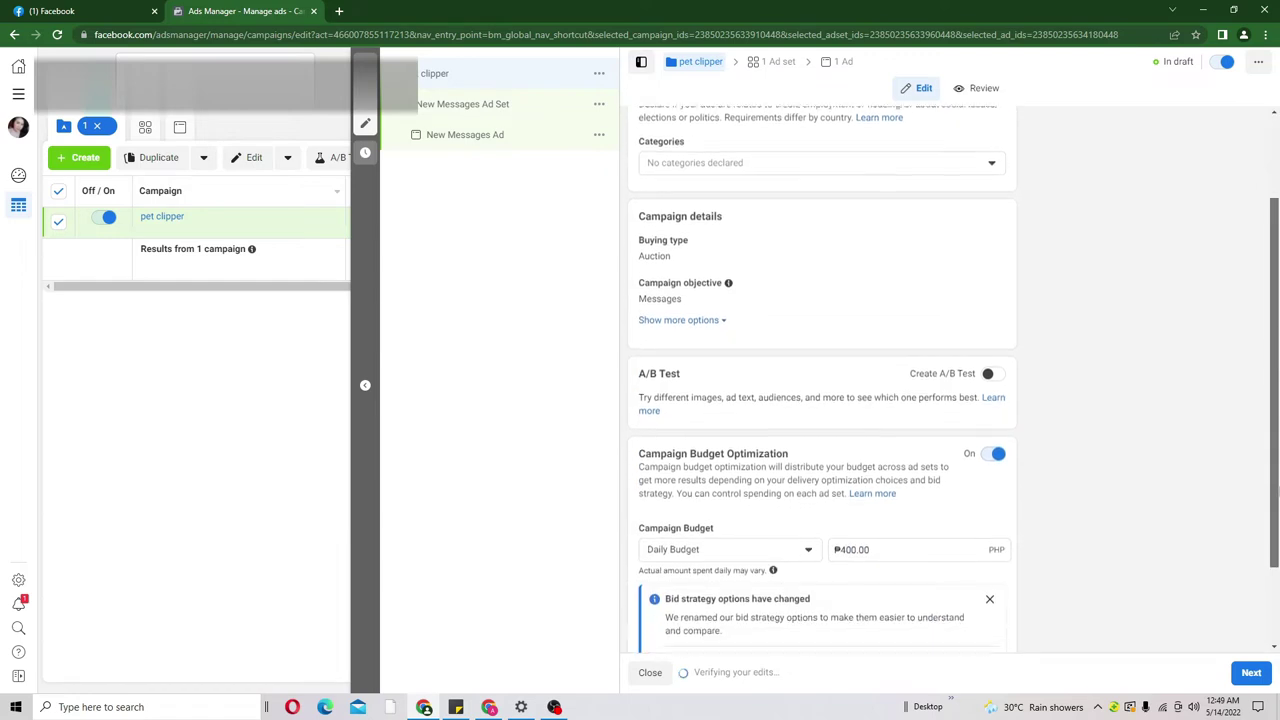
scroll(981, 600, "down", 1)
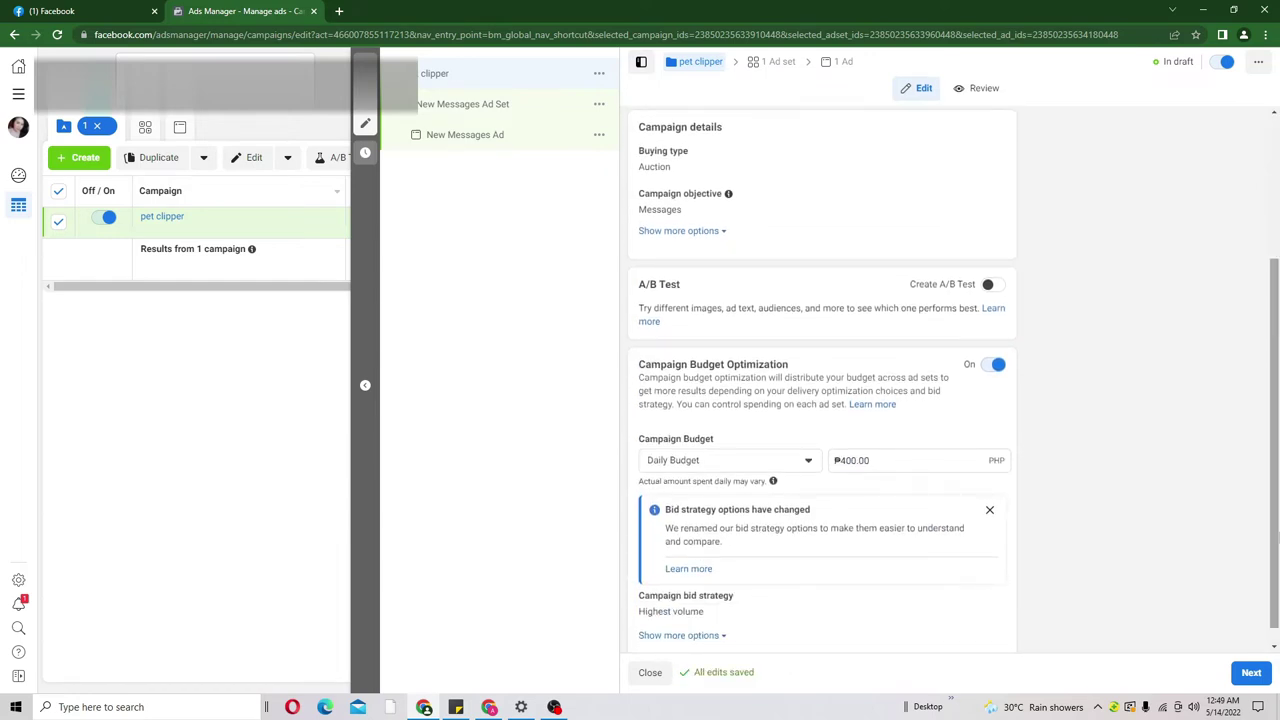
left_click(989, 510)
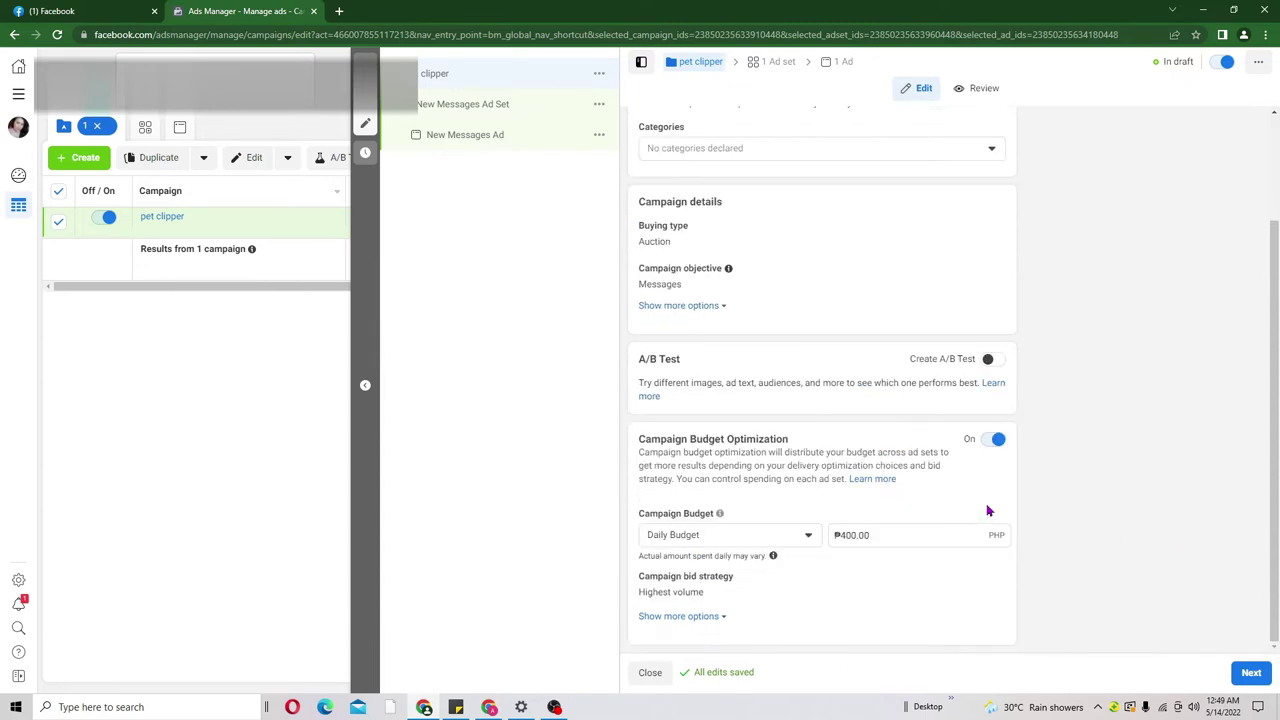
left_click(887, 535)
triple_click(887, 535)
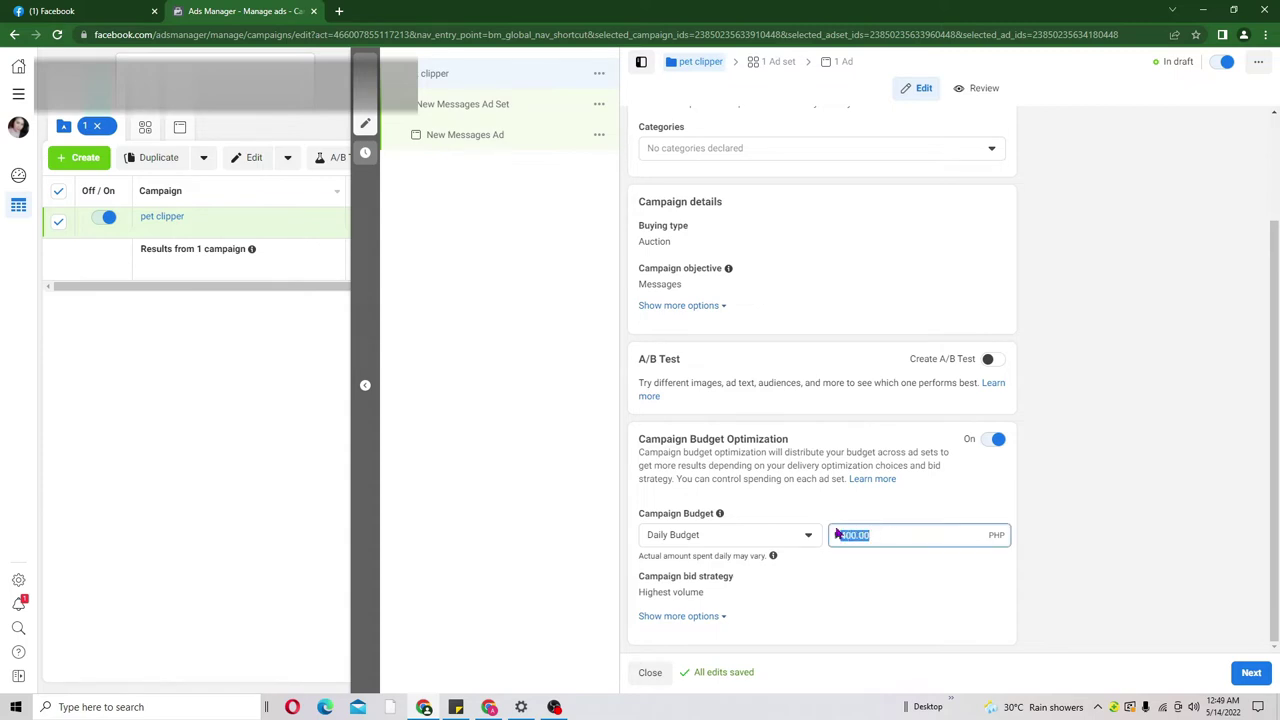
key("BackSpace")
type("750")
Continue to the ad set and rename it as "DOG".
left_click(1251, 673)
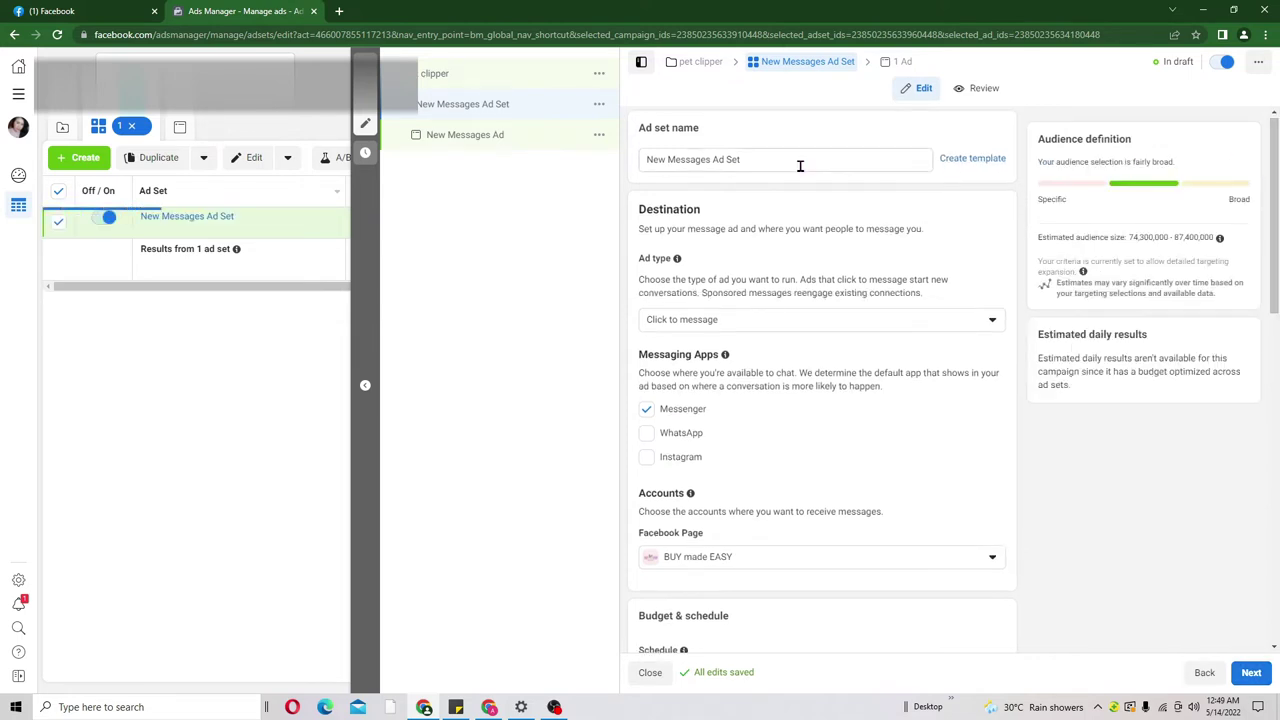
left_click_drag(757, 160, 640, 168)
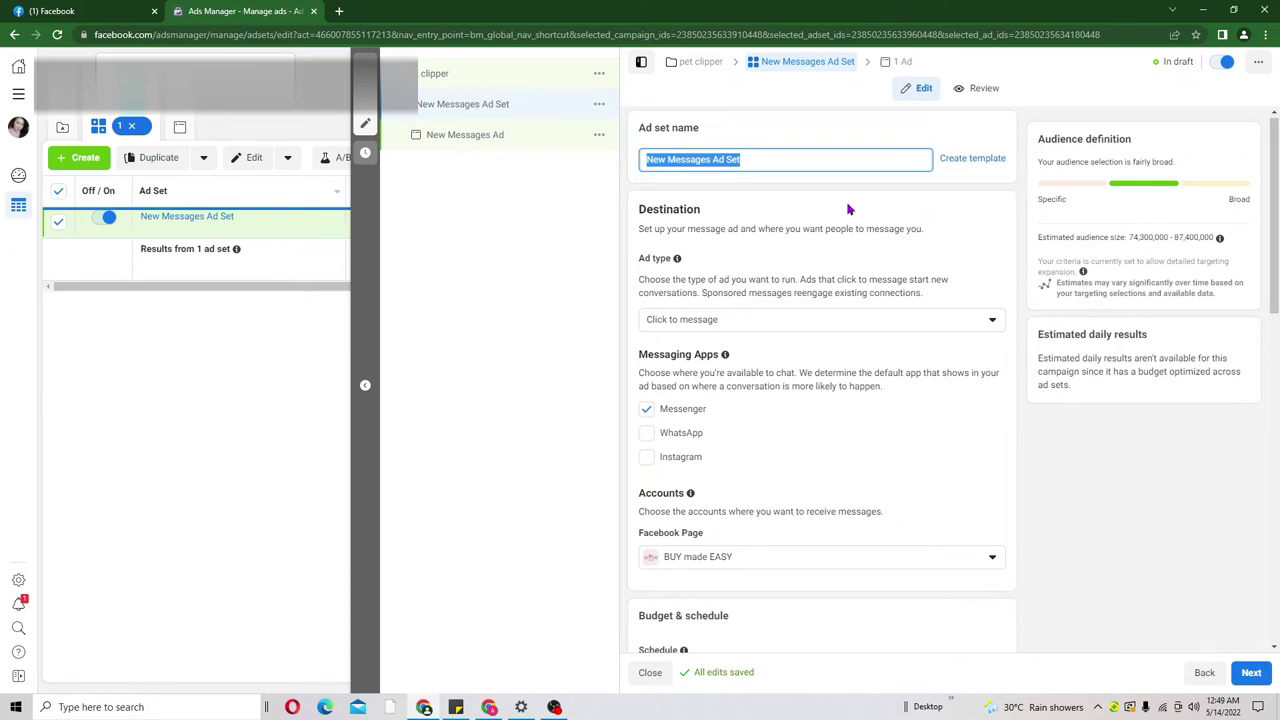
key("BackSpace")
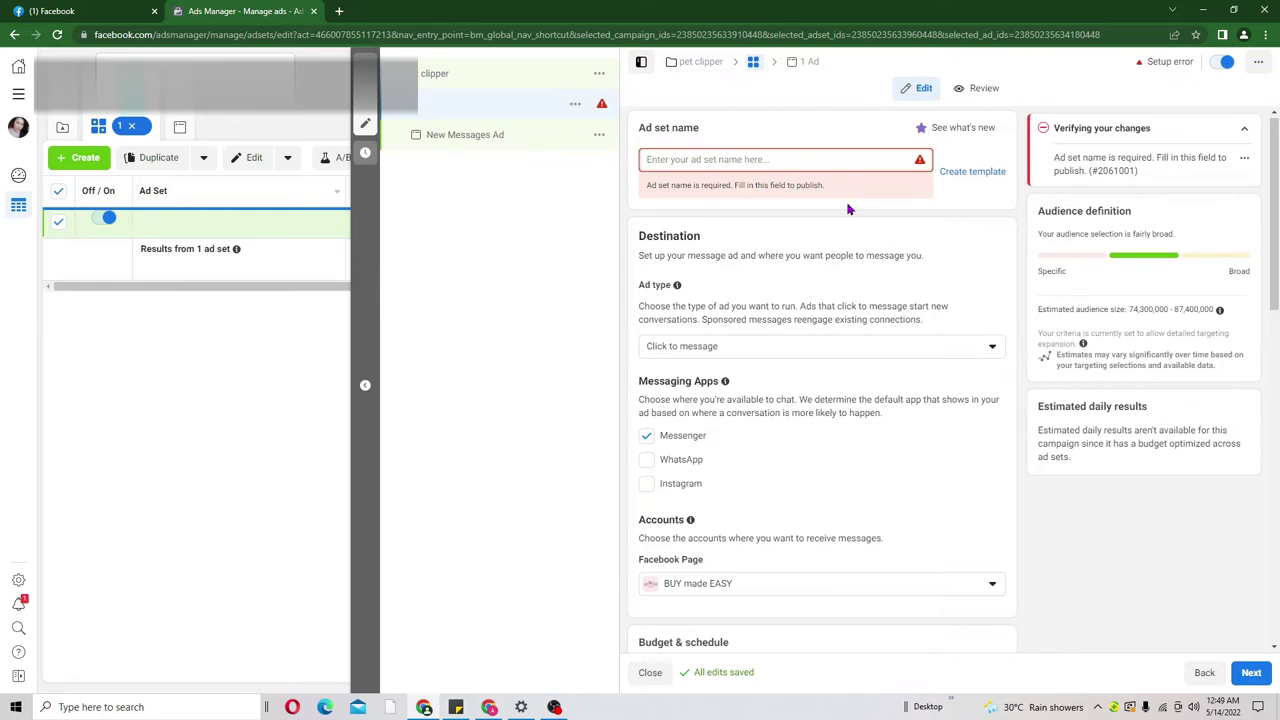
type("DOG")
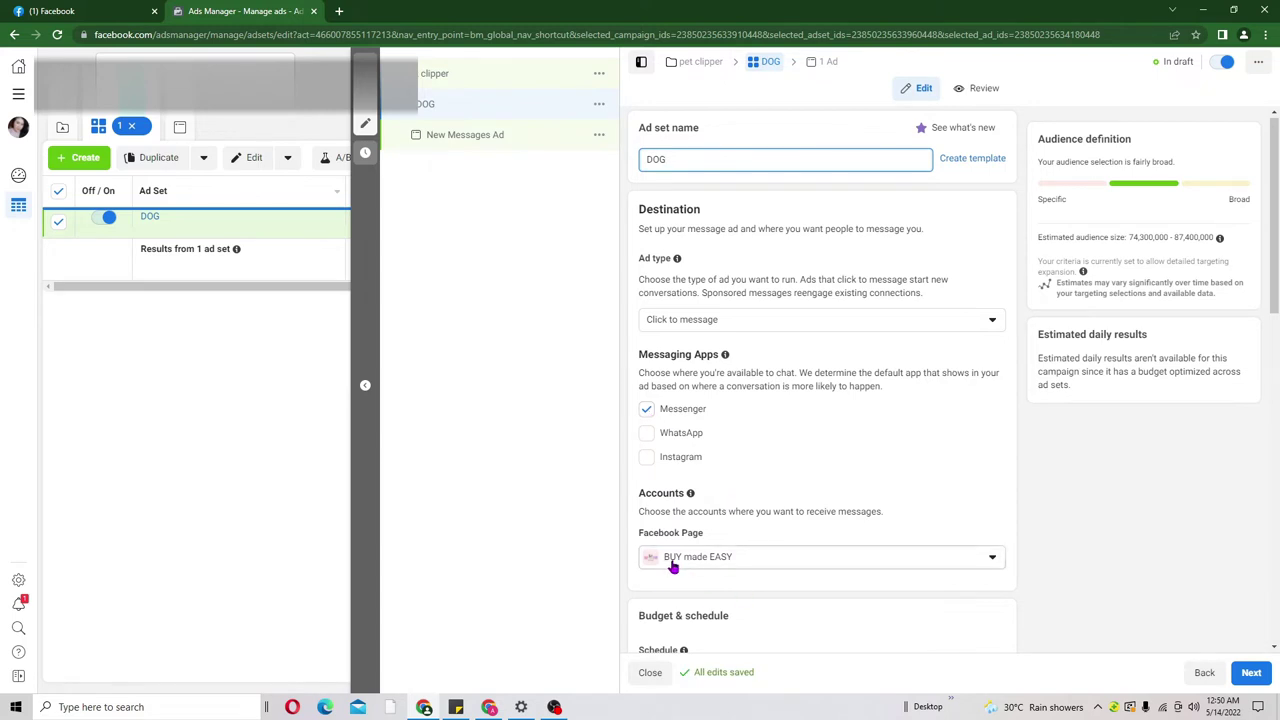
Check which Facebook Pages are available for receiving the ad set's messages.
scroll(672, 566, "down", 2)
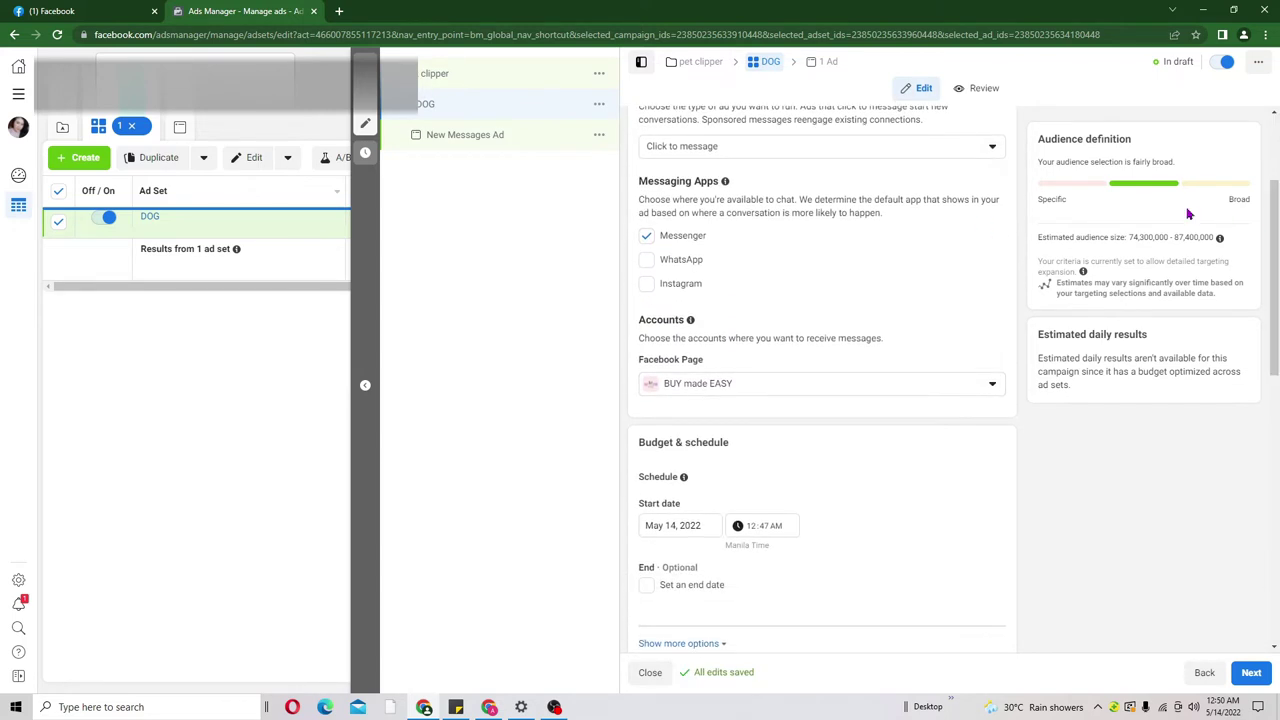
left_click(993, 386)
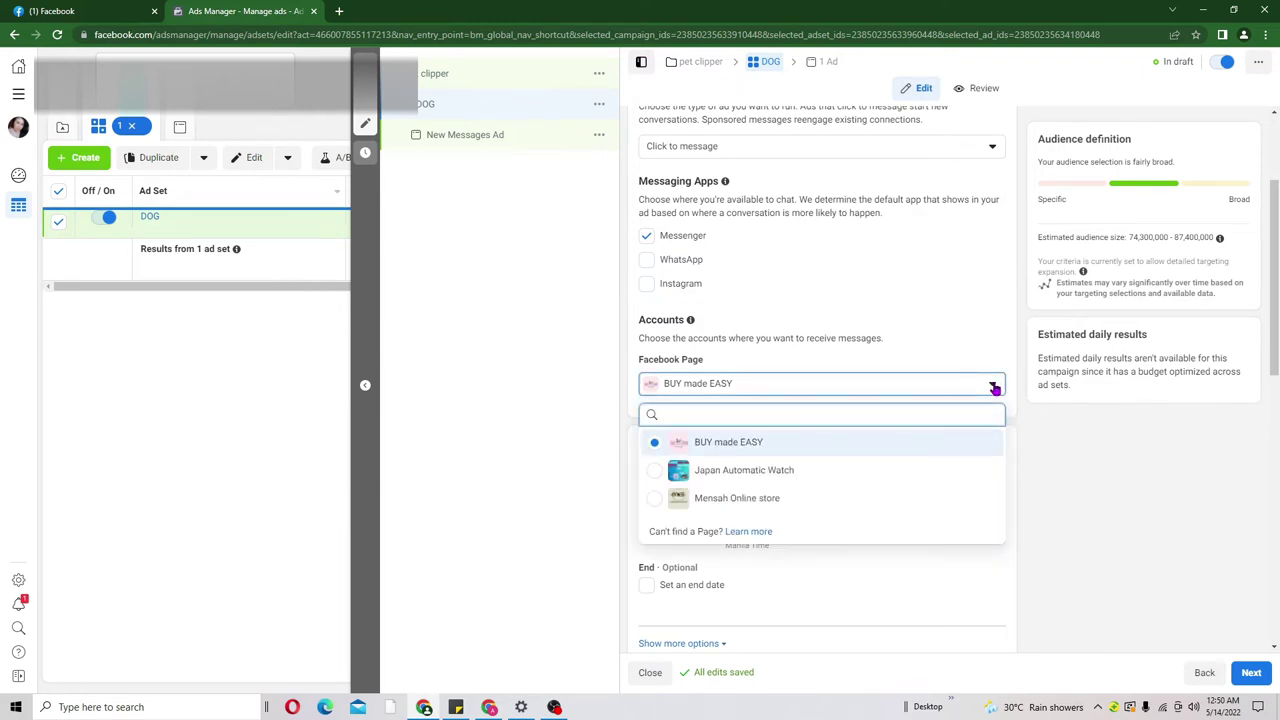
left_click(1004, 372)
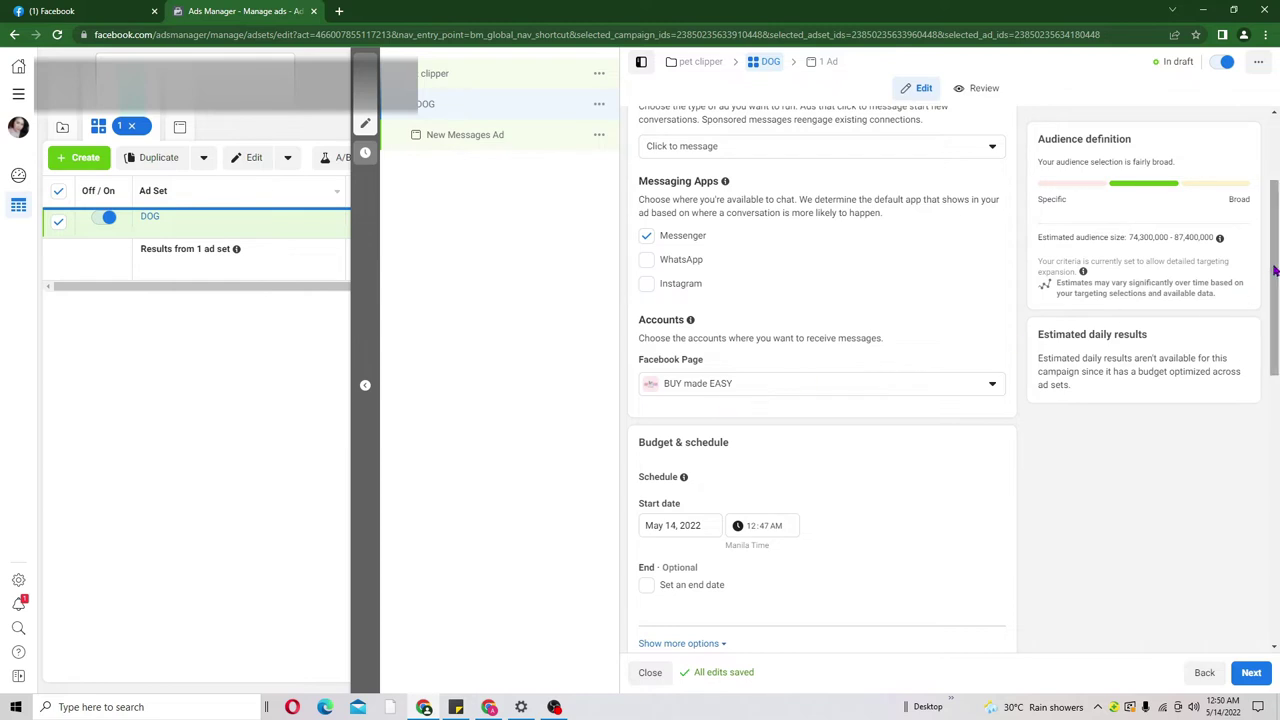
Schedule the ad set to start on May 15, 2022 at 12:00 AM.
scroll(1276, 272, "down", 2)
scroll(1275, 310, "down", 1)
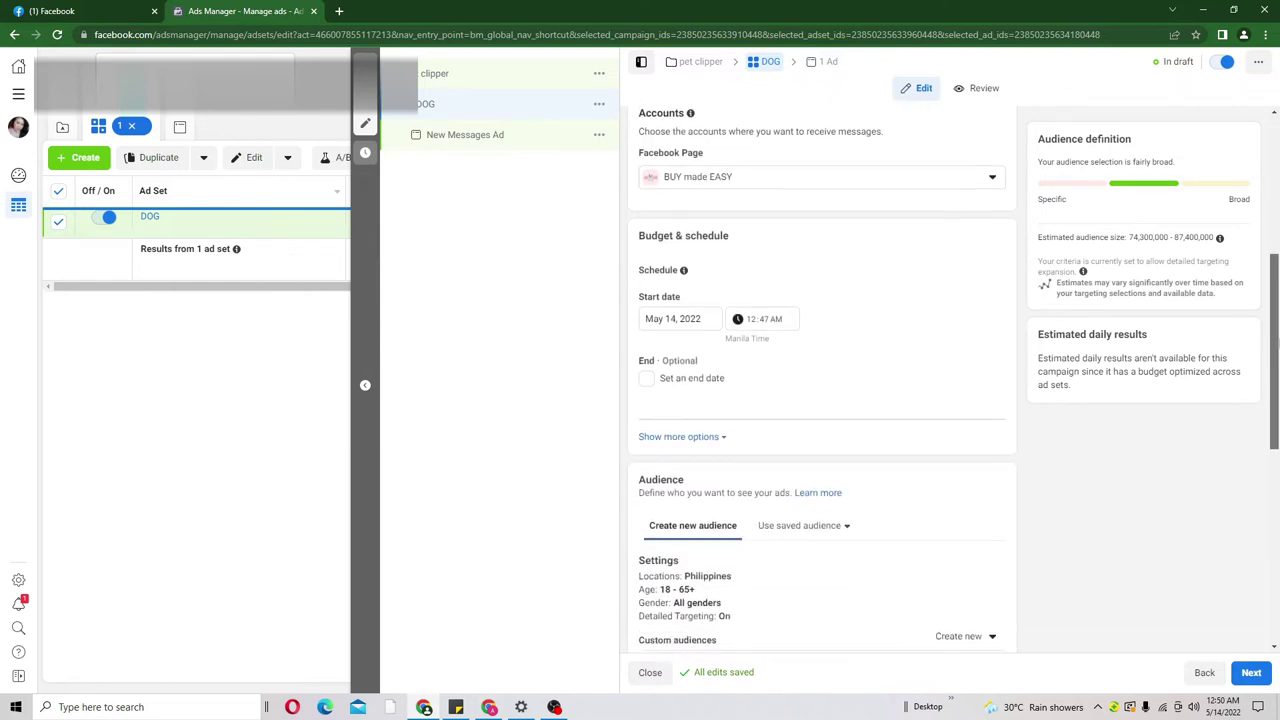
left_click(670, 320)
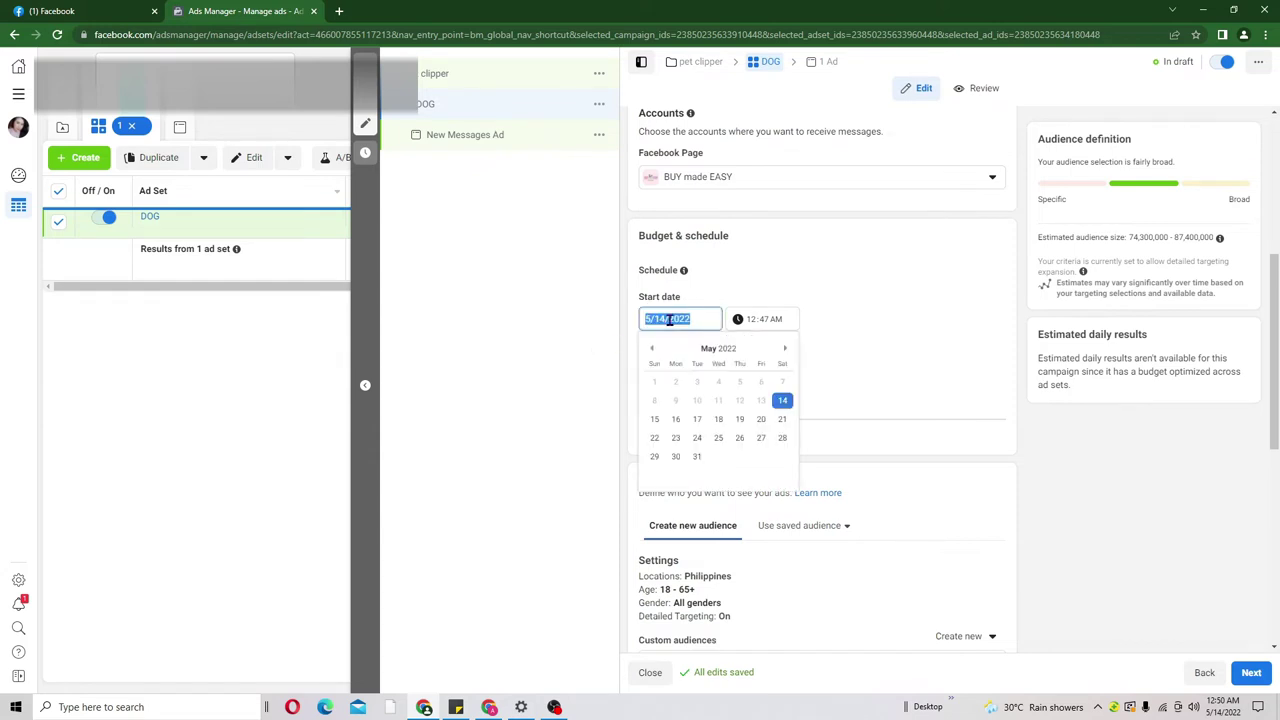
left_click(653, 422)
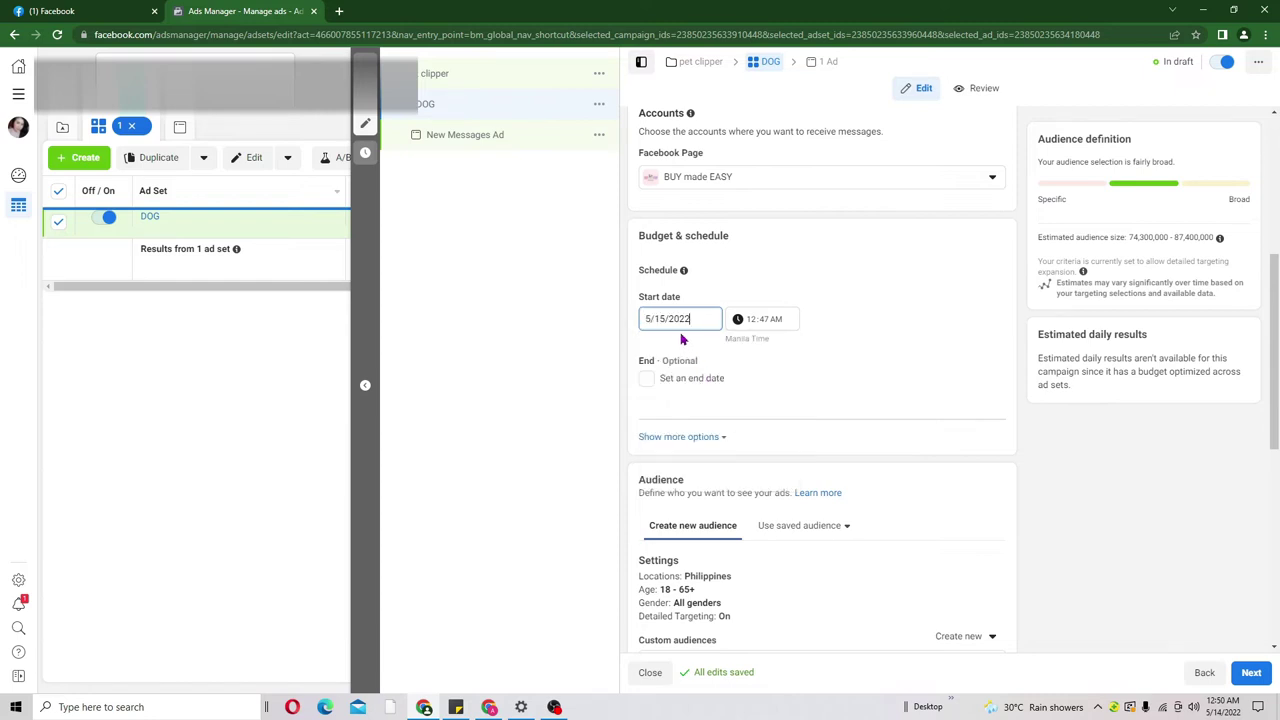
left_click(766, 324)
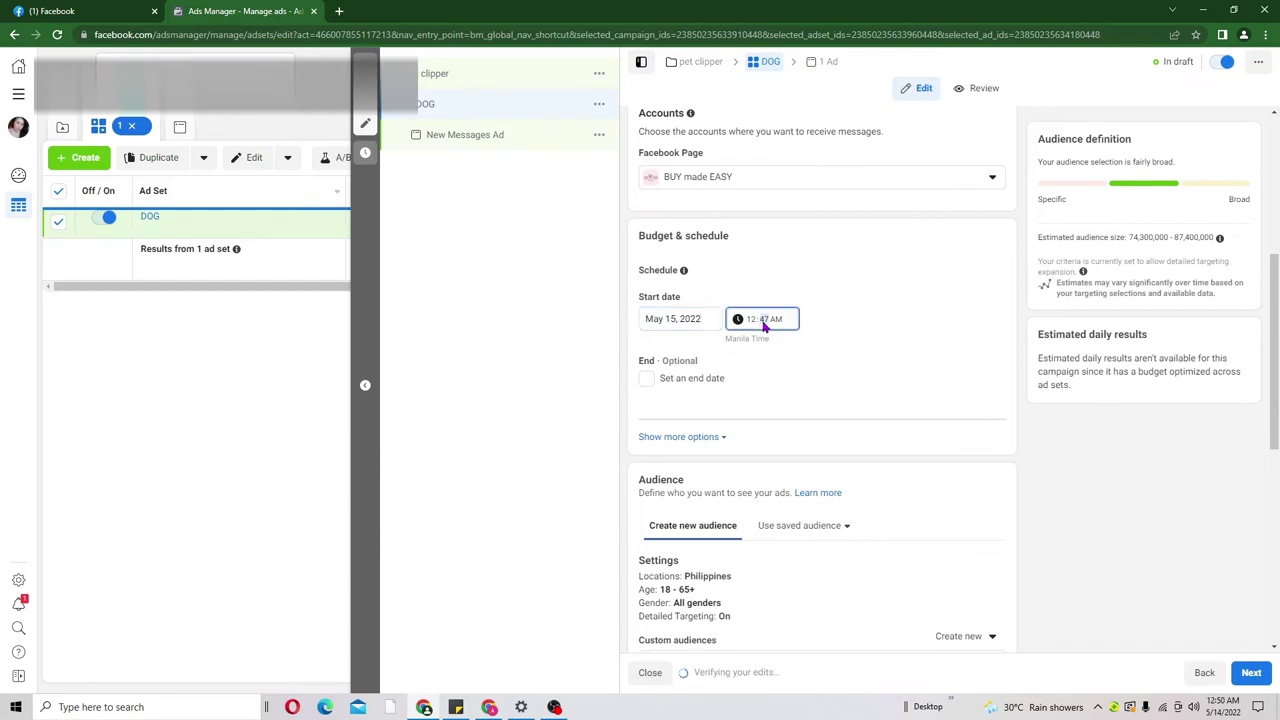
type("00")
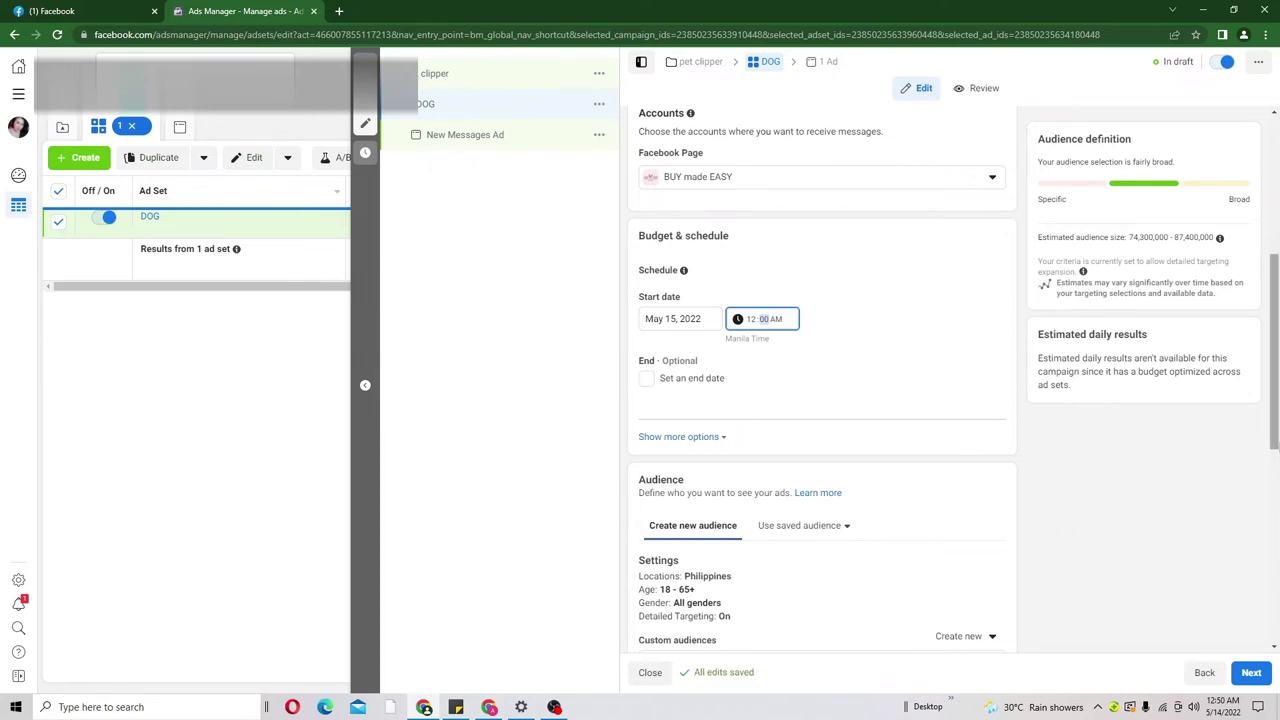
Expand the additional budget and schedule options to view the ad set spend limits.
scroll(1278, 516, "down", 1)
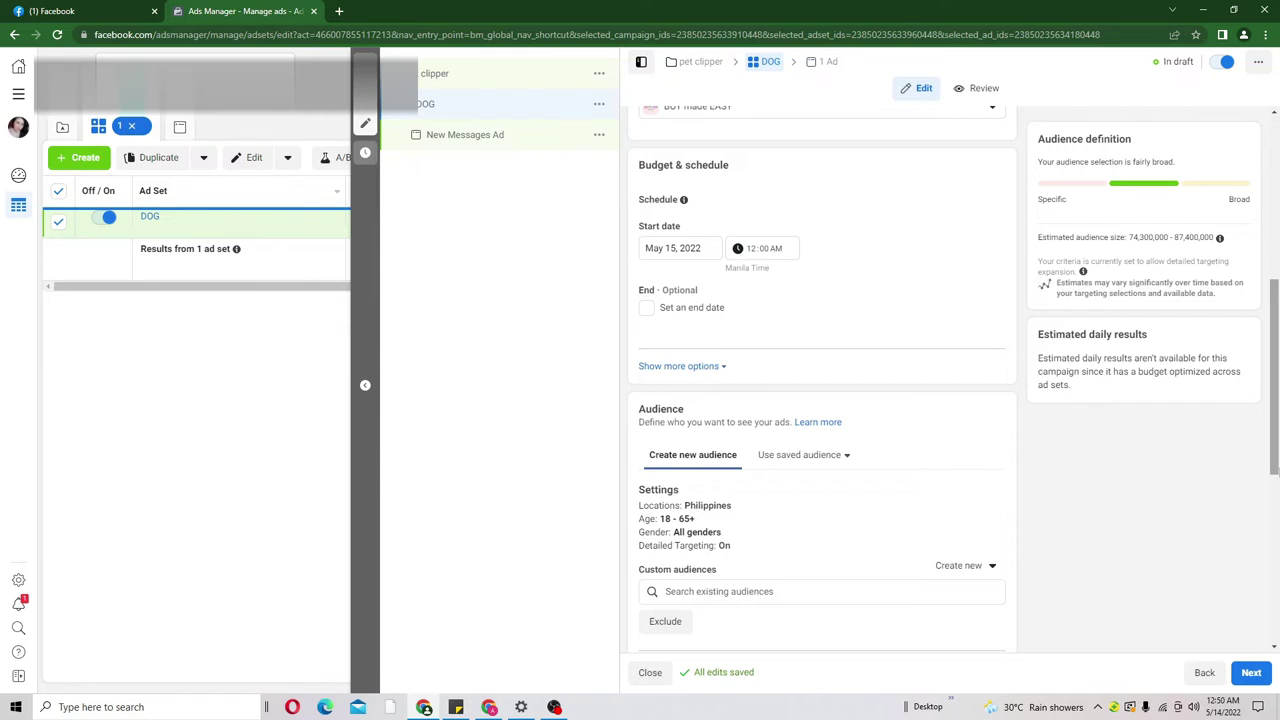
left_click(715, 366)
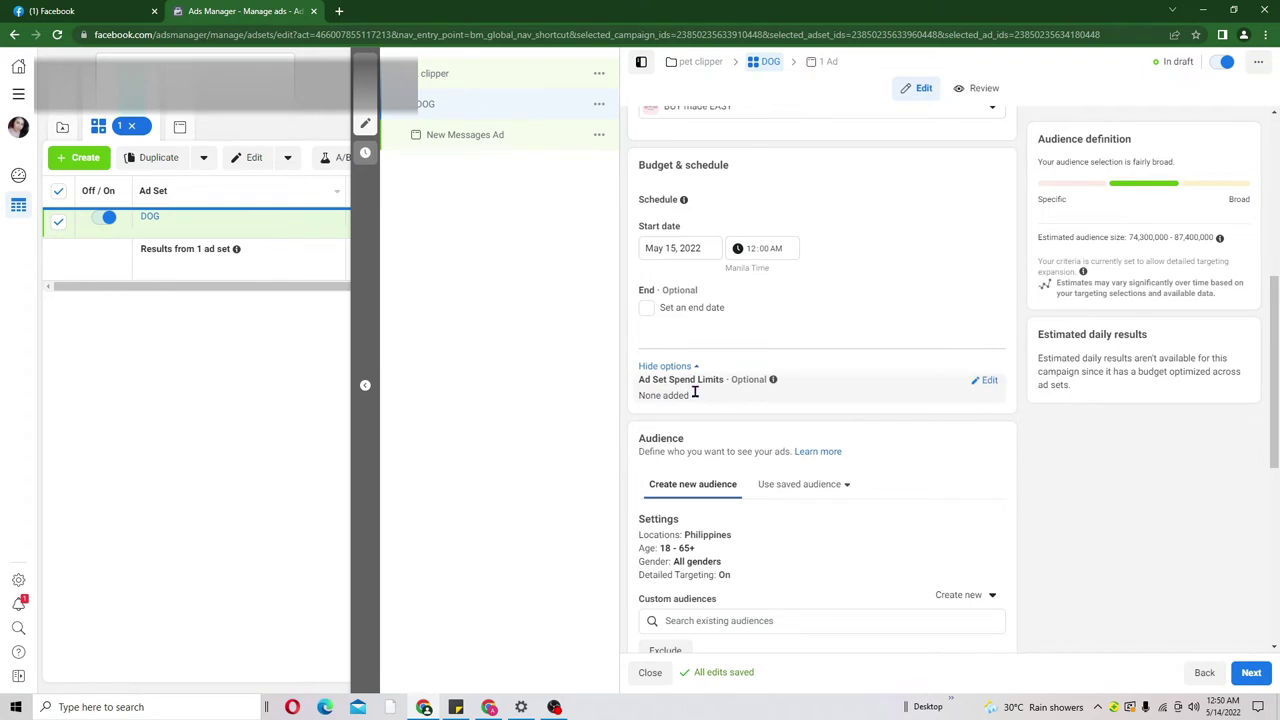
Enable the ad set spend limits and set the daily minimum to 250 PHP.
left_click(988, 380)
left_click(646, 402)
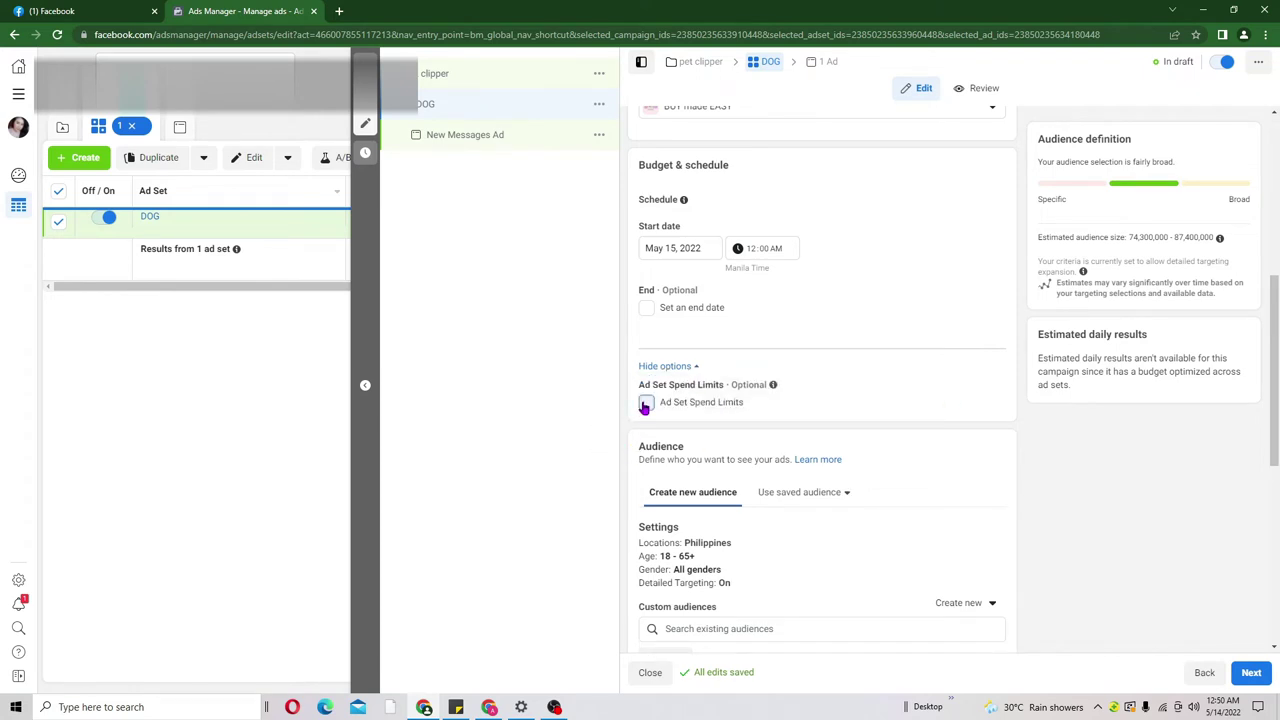
left_click(738, 438)
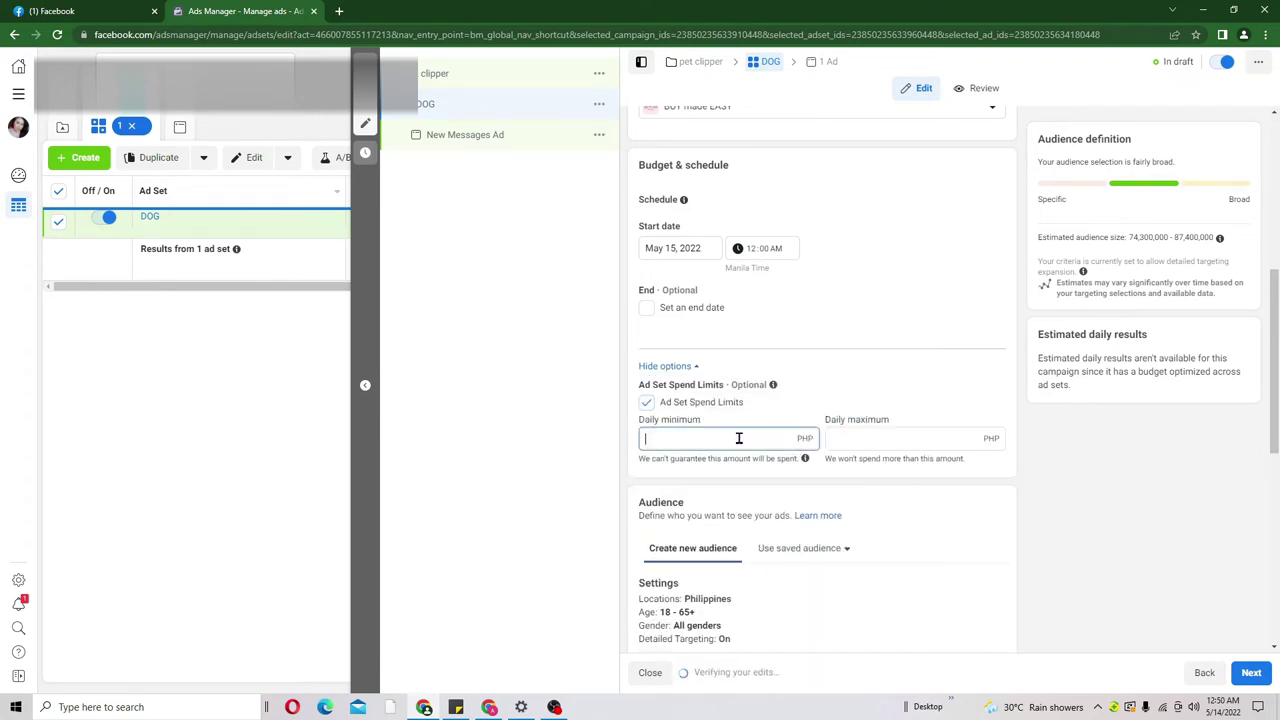
type("250")
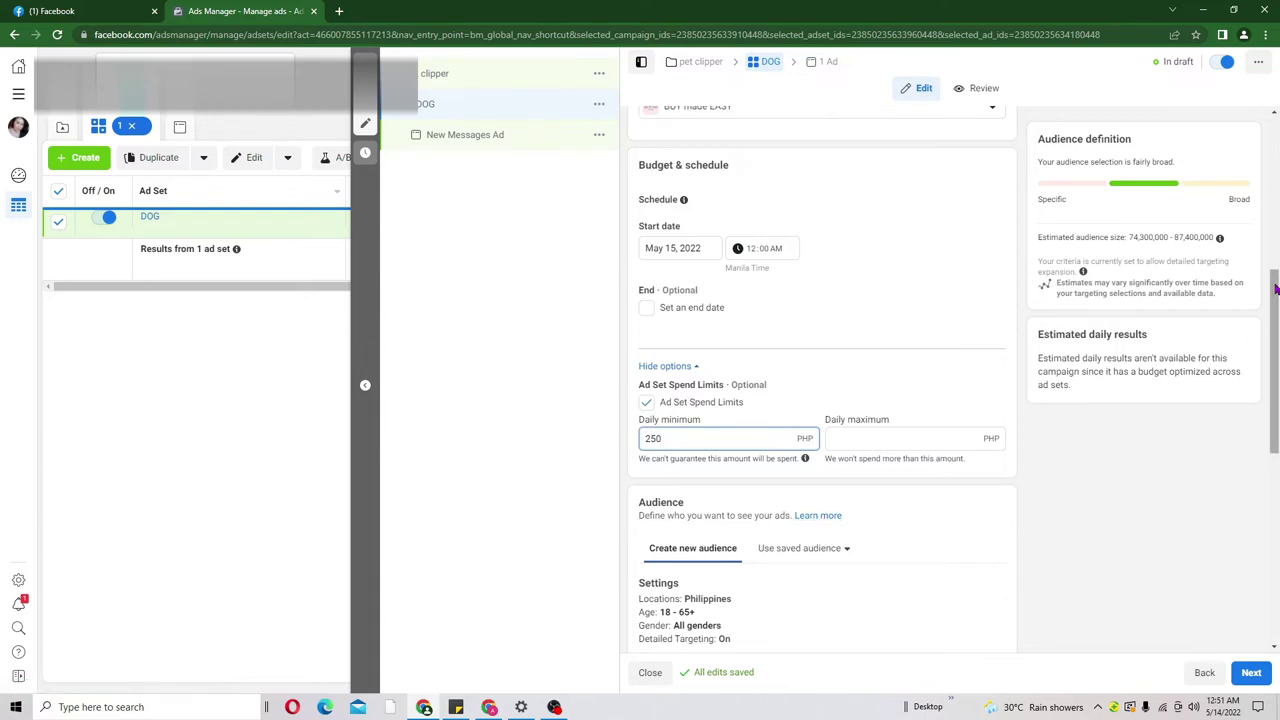
Edit the new audience's settings and set the minimum age to 25.
left_click_drag(1274, 288, 1274, 373)
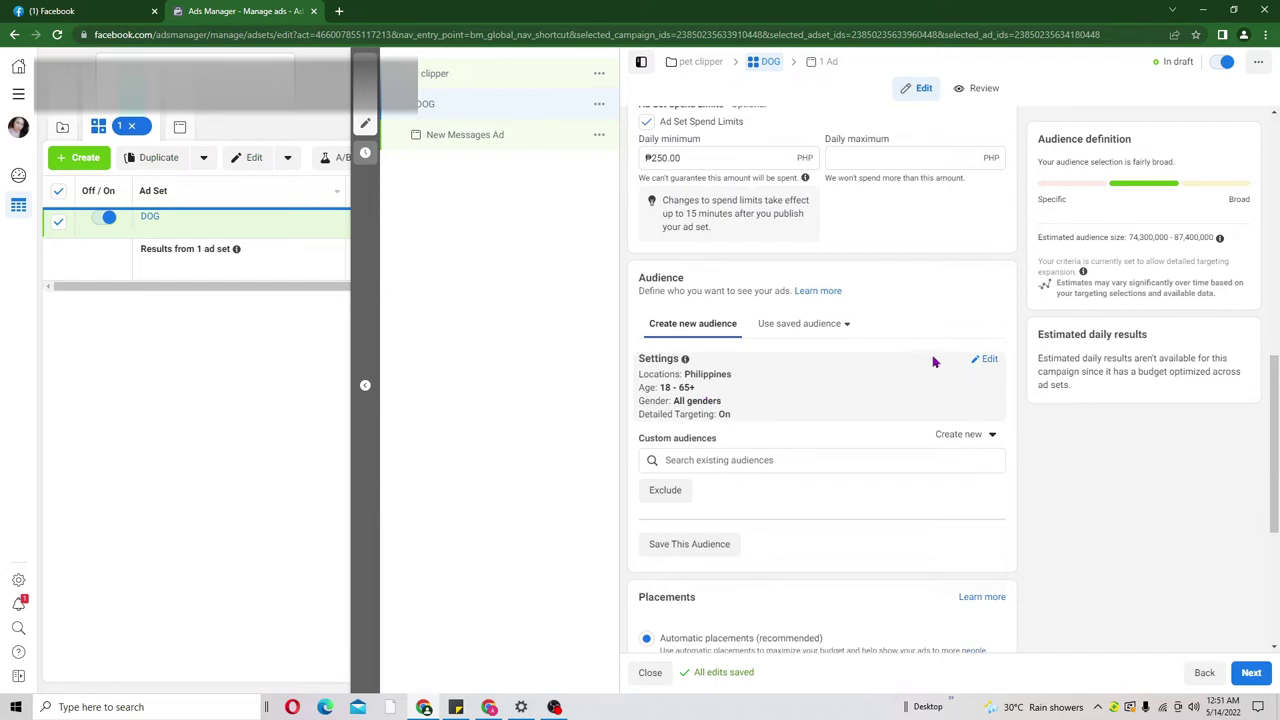
left_click(988, 362)
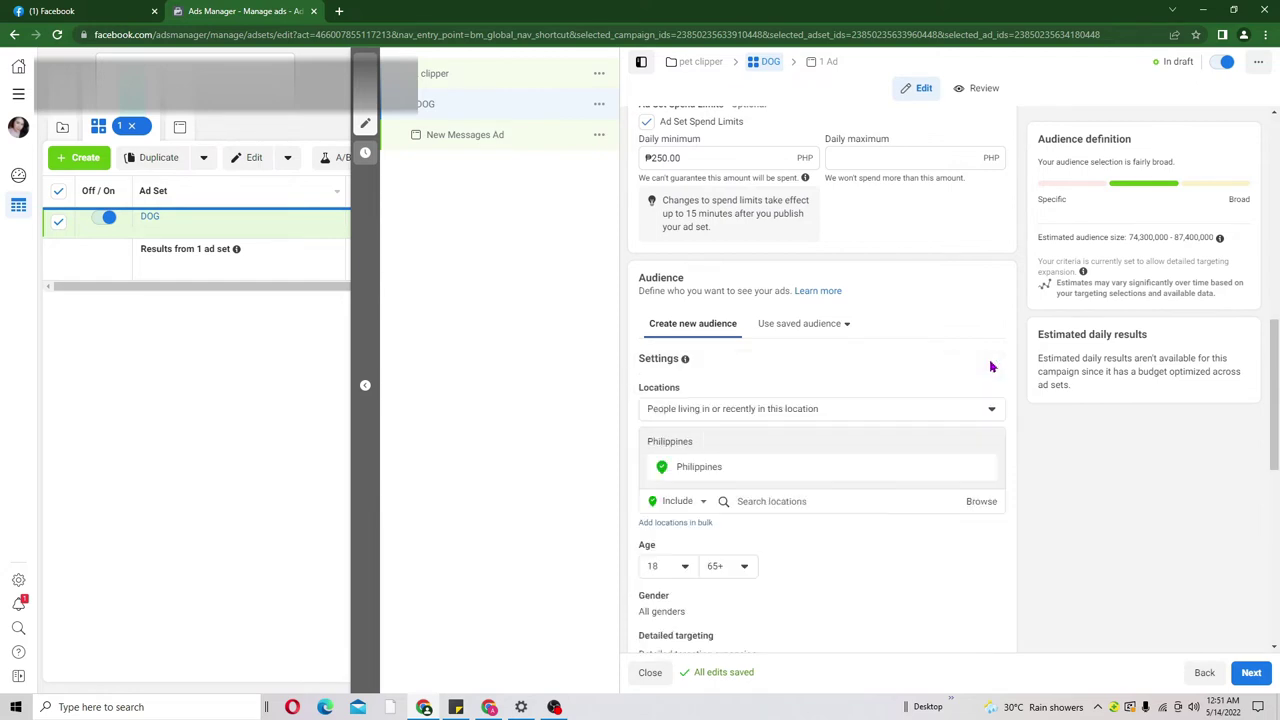
scroll(820, 400, "down", 3)
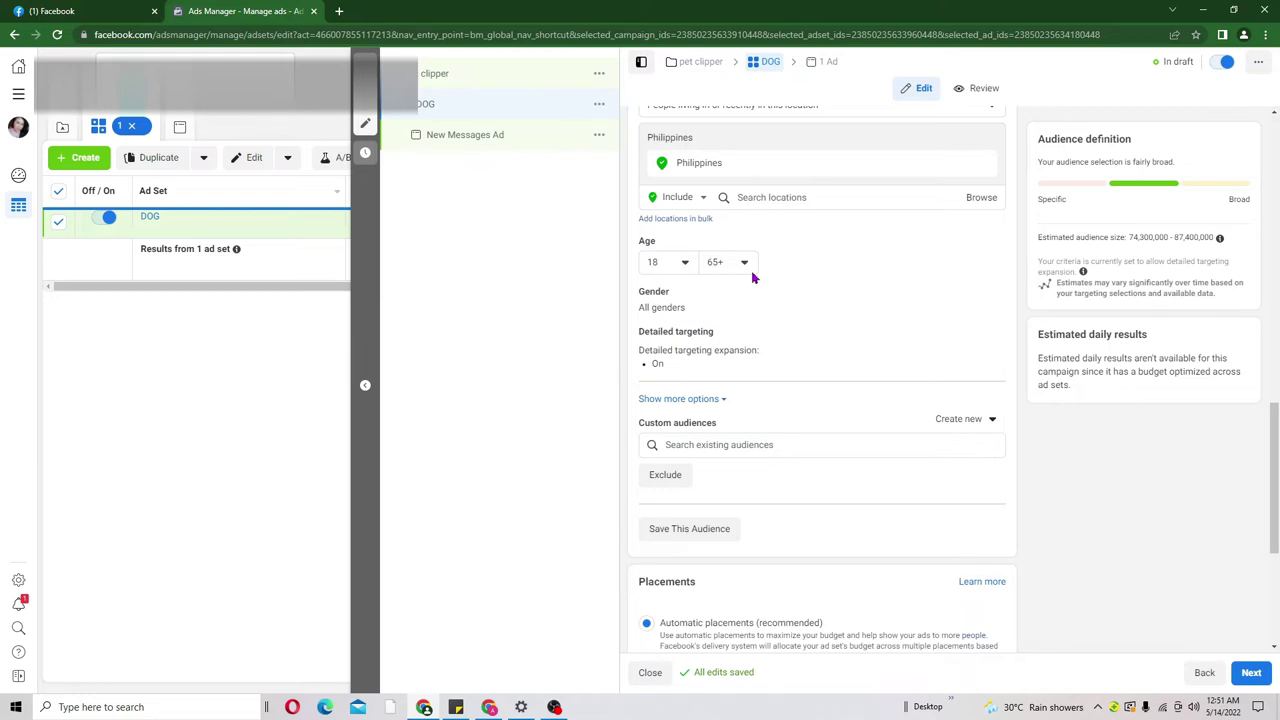
left_click(686, 266)
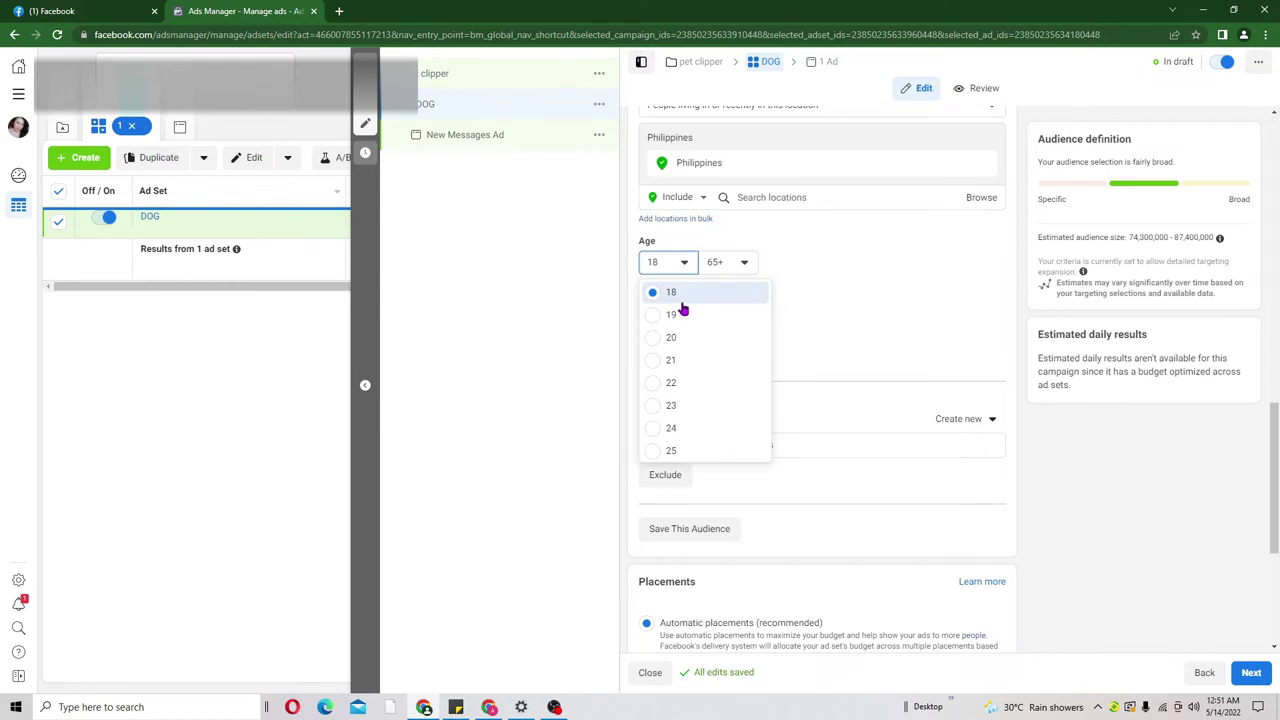
left_click(655, 454)
left_click(809, 360)
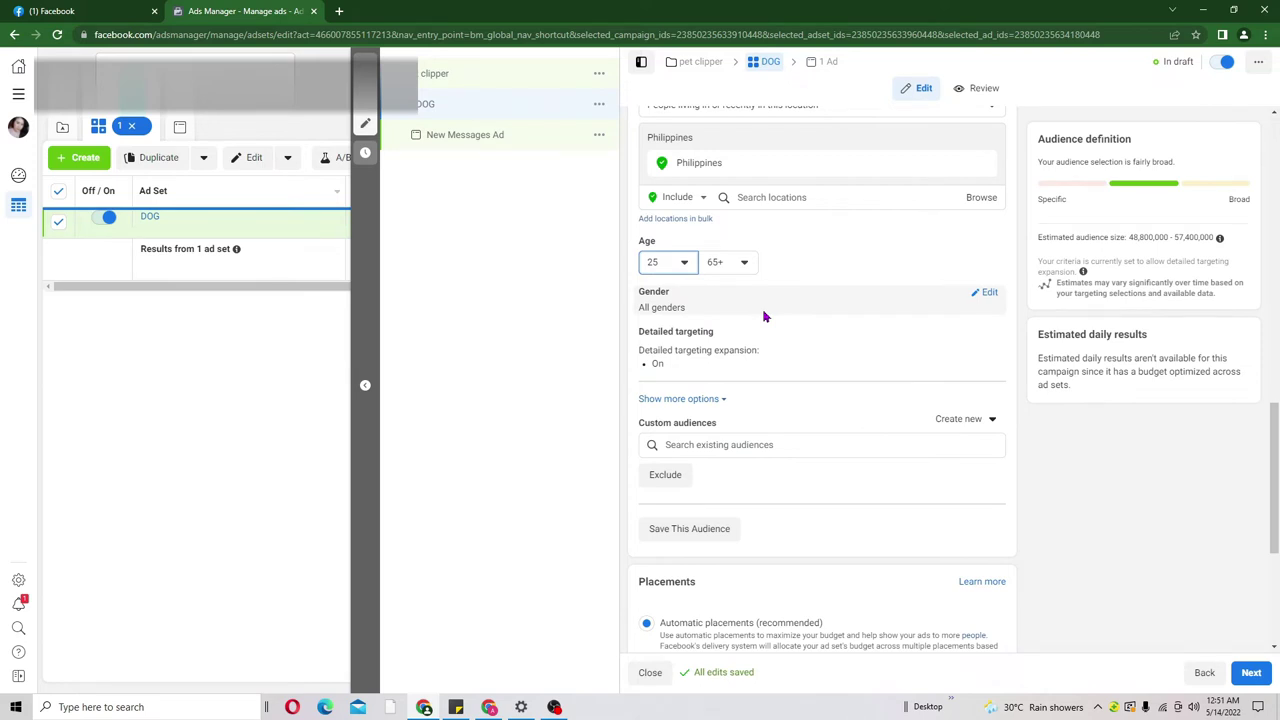
Check the gender choices for the audience, keeping All selected.
left_click(986, 292)
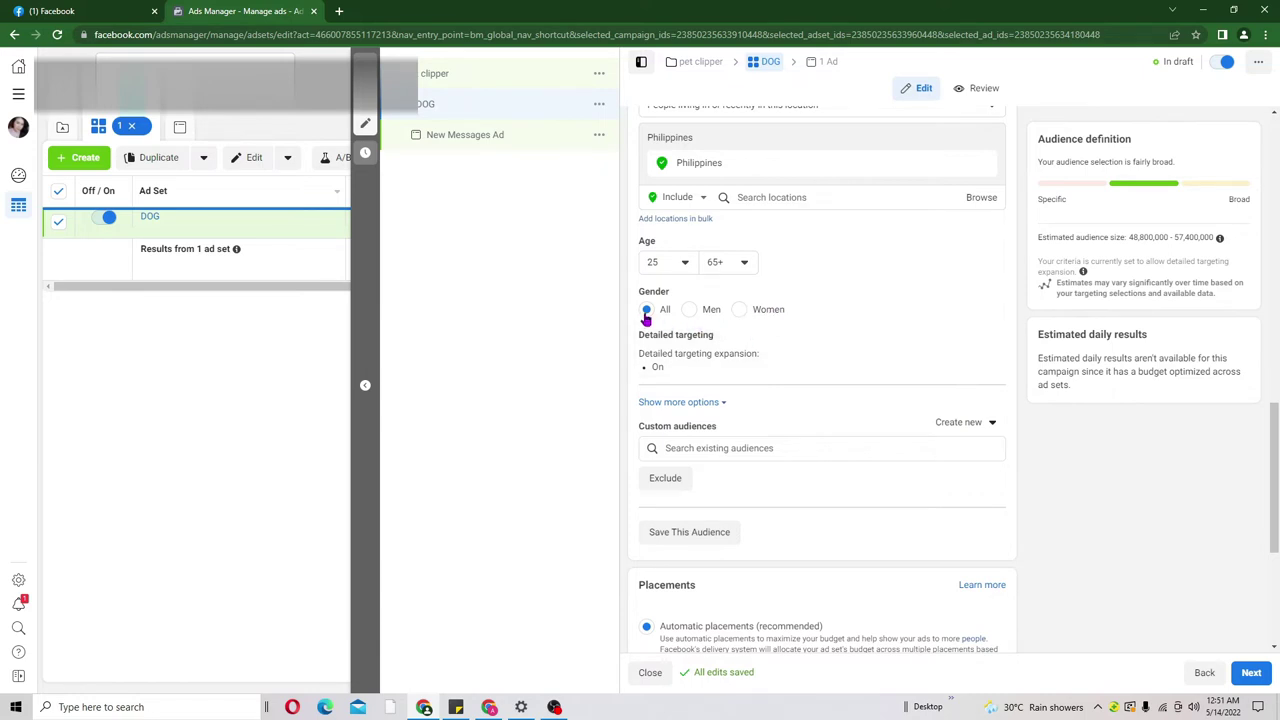
left_click(689, 312)
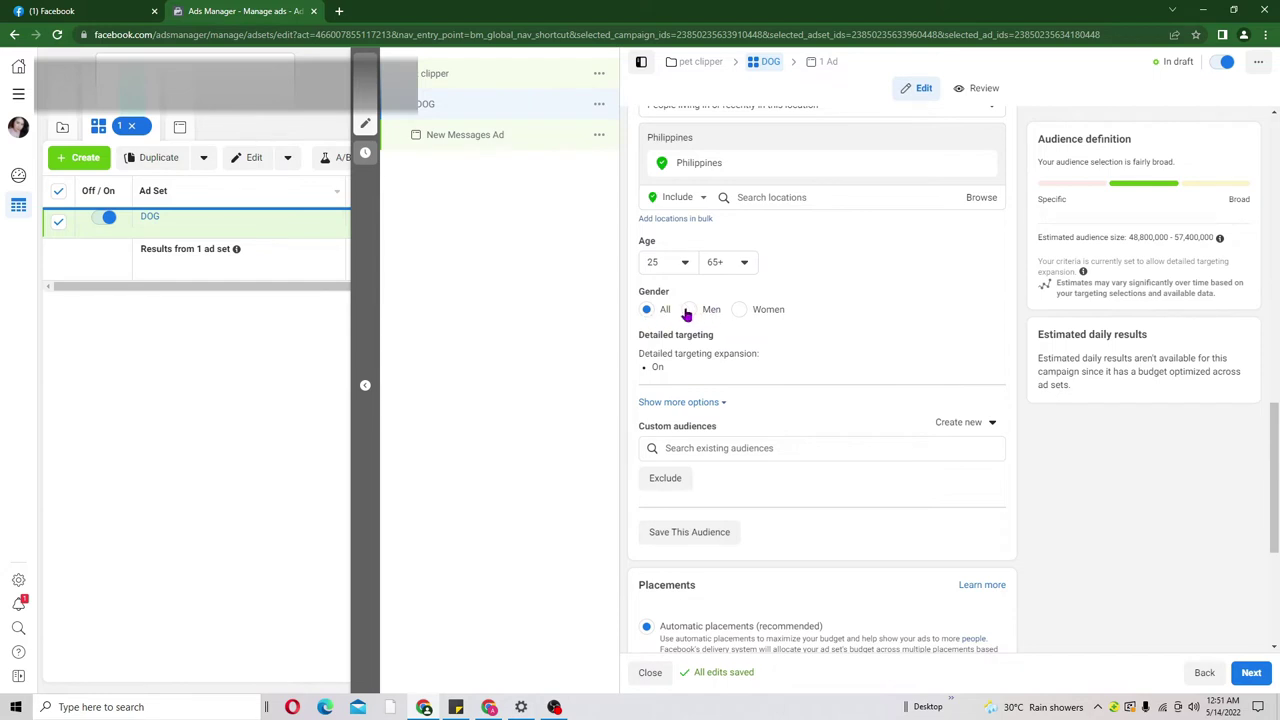
left_click(741, 311)
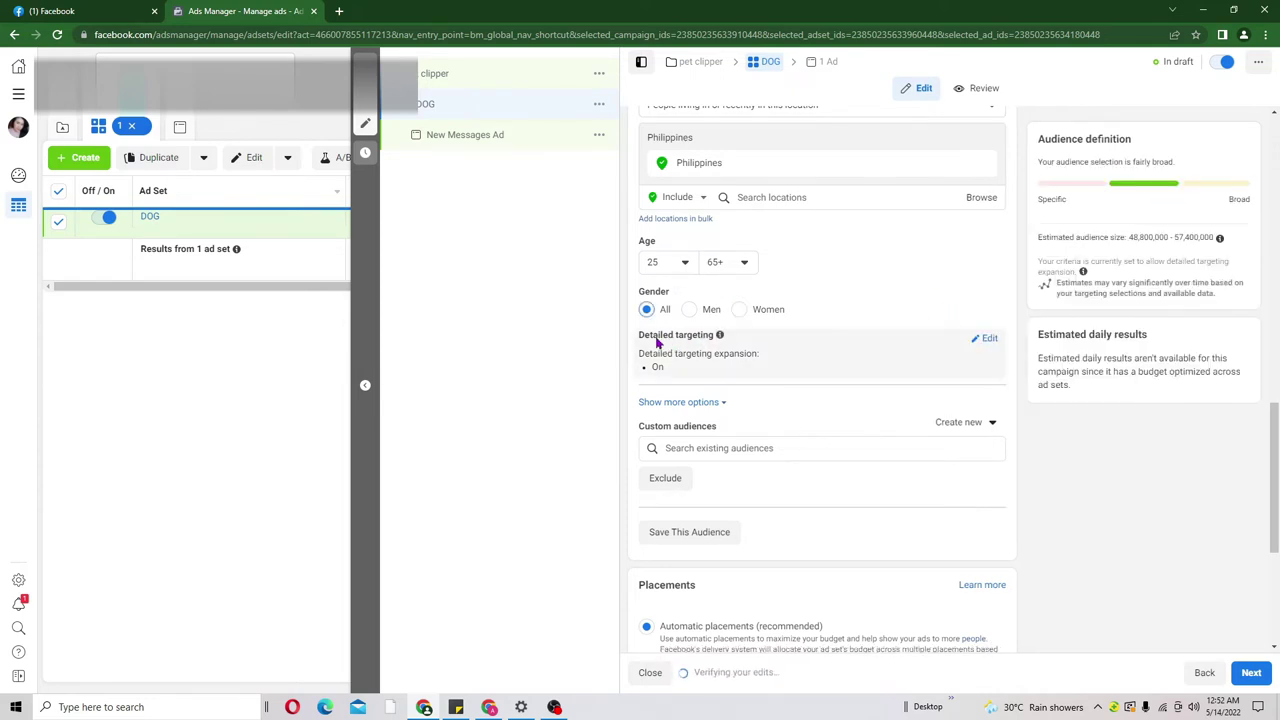
Edit the detailed targeting and turn off Detailed Targeting Expansion.
mouse_move(720, 336)
left_click(988, 343)
left_click(646, 447)
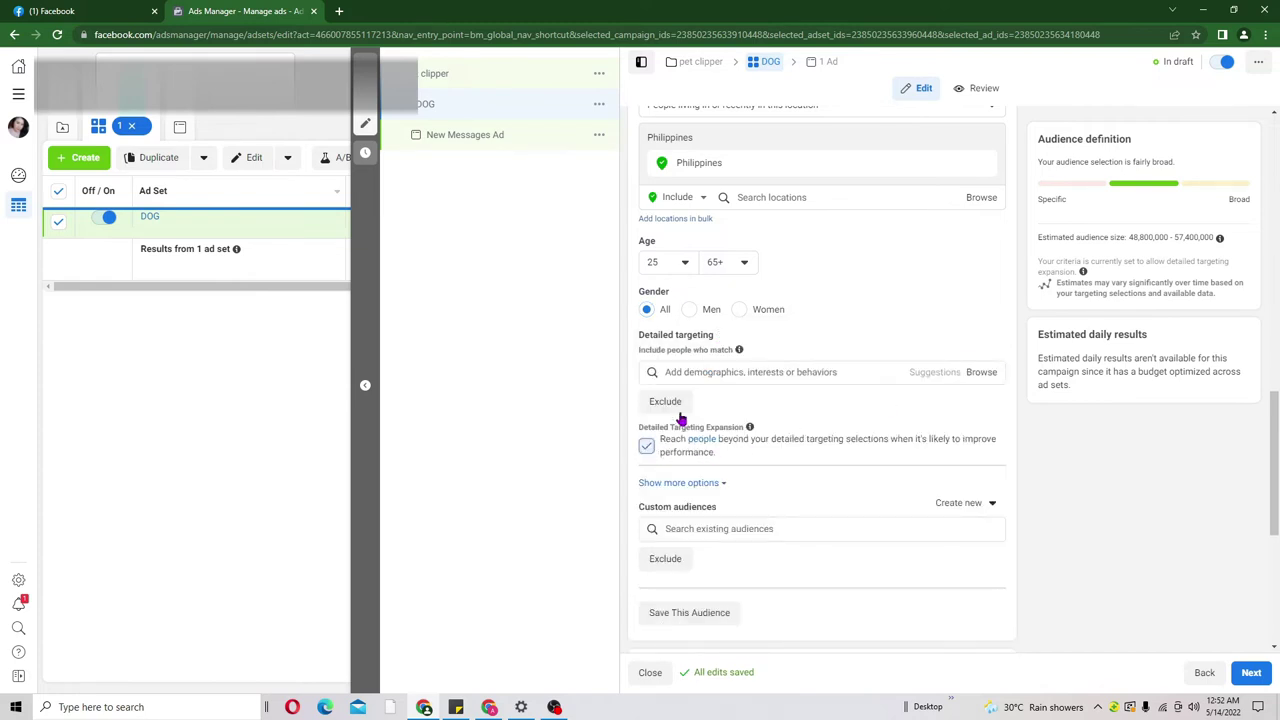
Add the interest Dogs to the detailed targeting and check the estimated audience size.
left_click(748, 372)
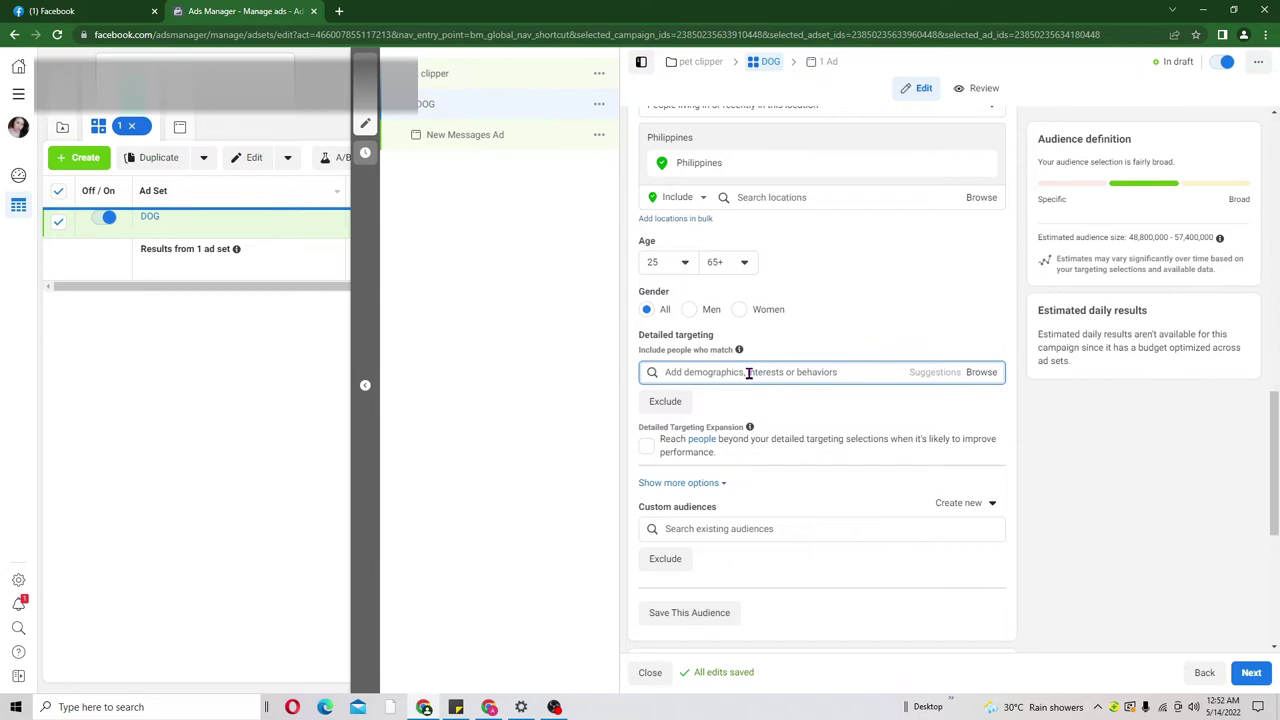
type("DOG")
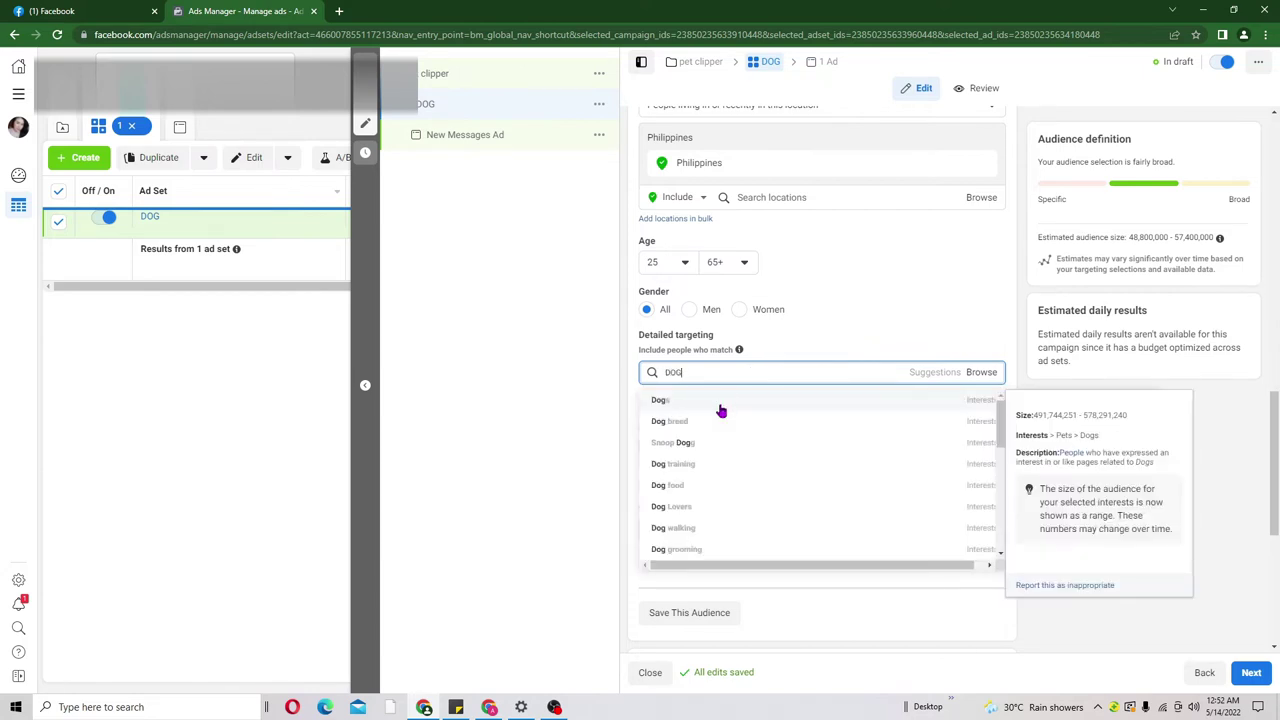
left_click(720, 403)
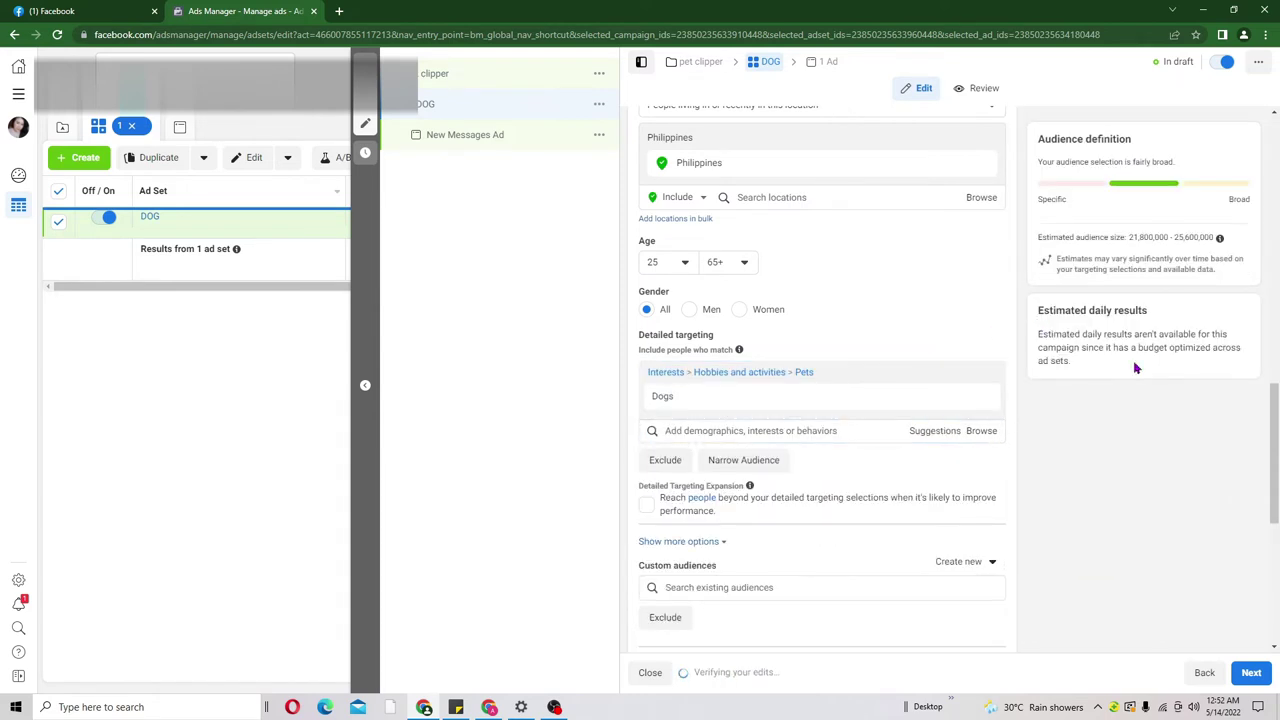
left_click_drag(1126, 241, 1234, 238)
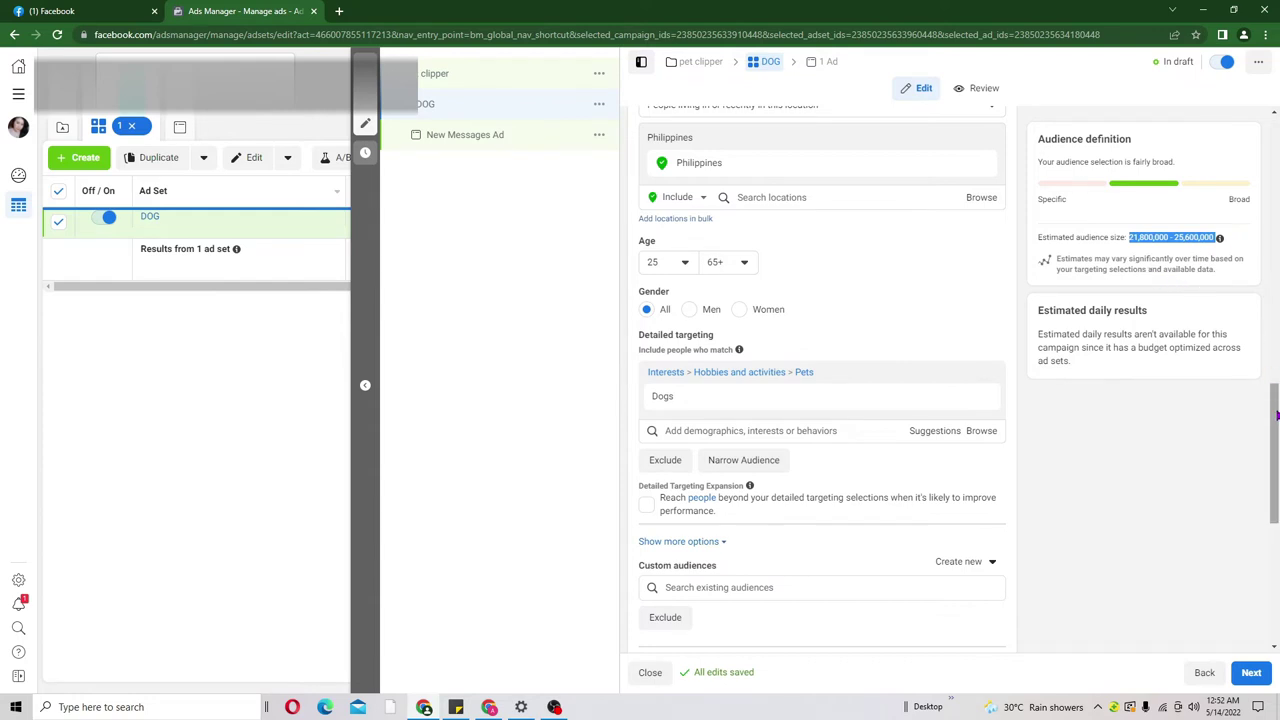
Narrow the audience to people who must also match the Engaged Shoppers behavior, and check the estimated audience size.
left_click_drag(1275, 415, 1275, 416)
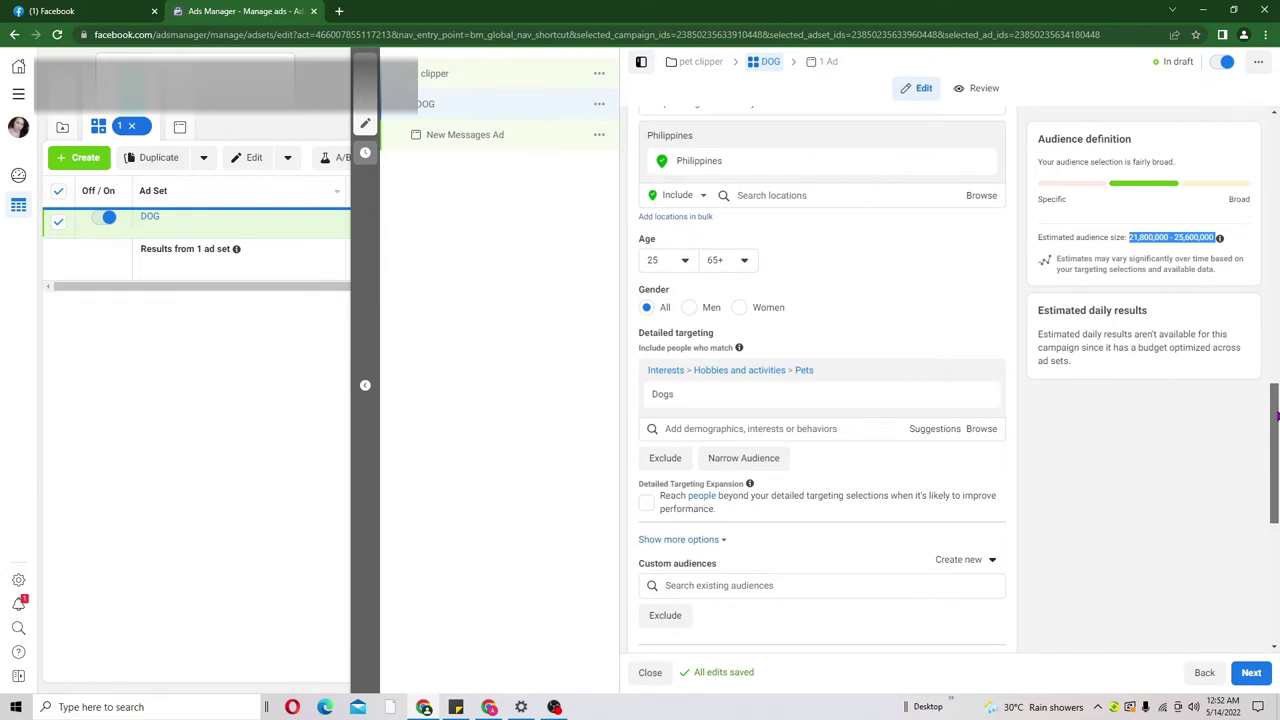
left_click(754, 462)
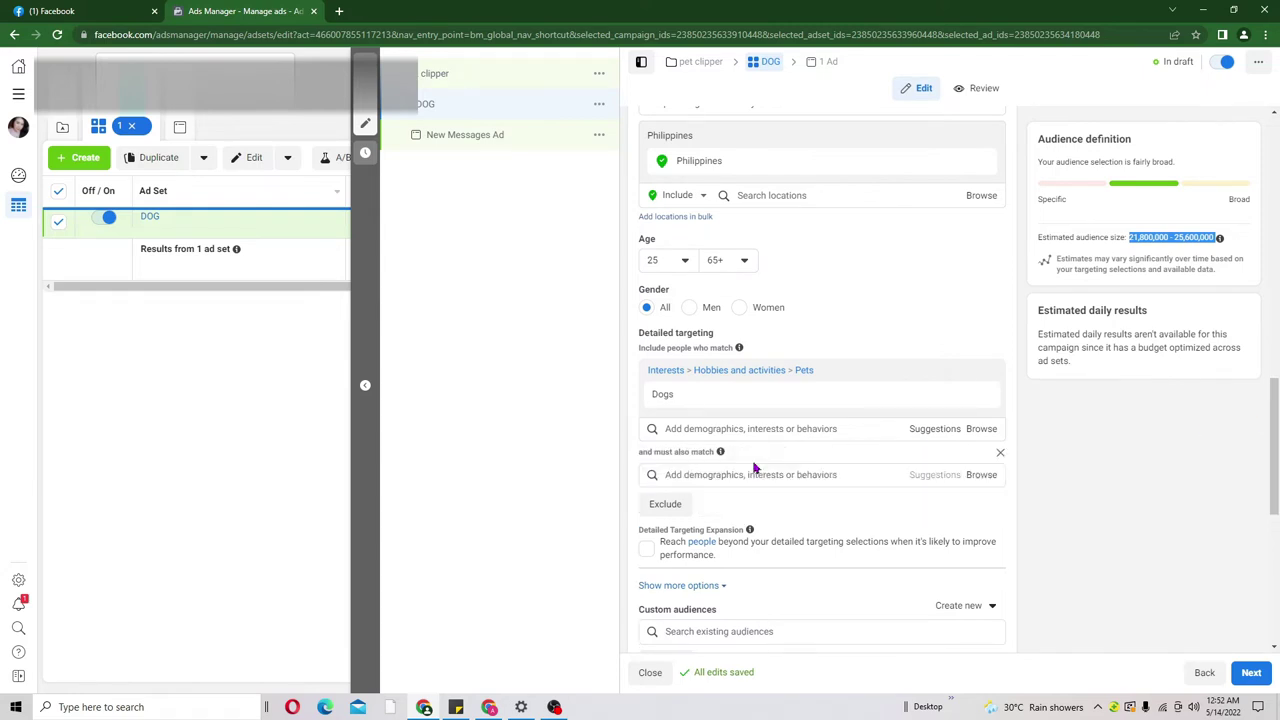
left_click(787, 475)
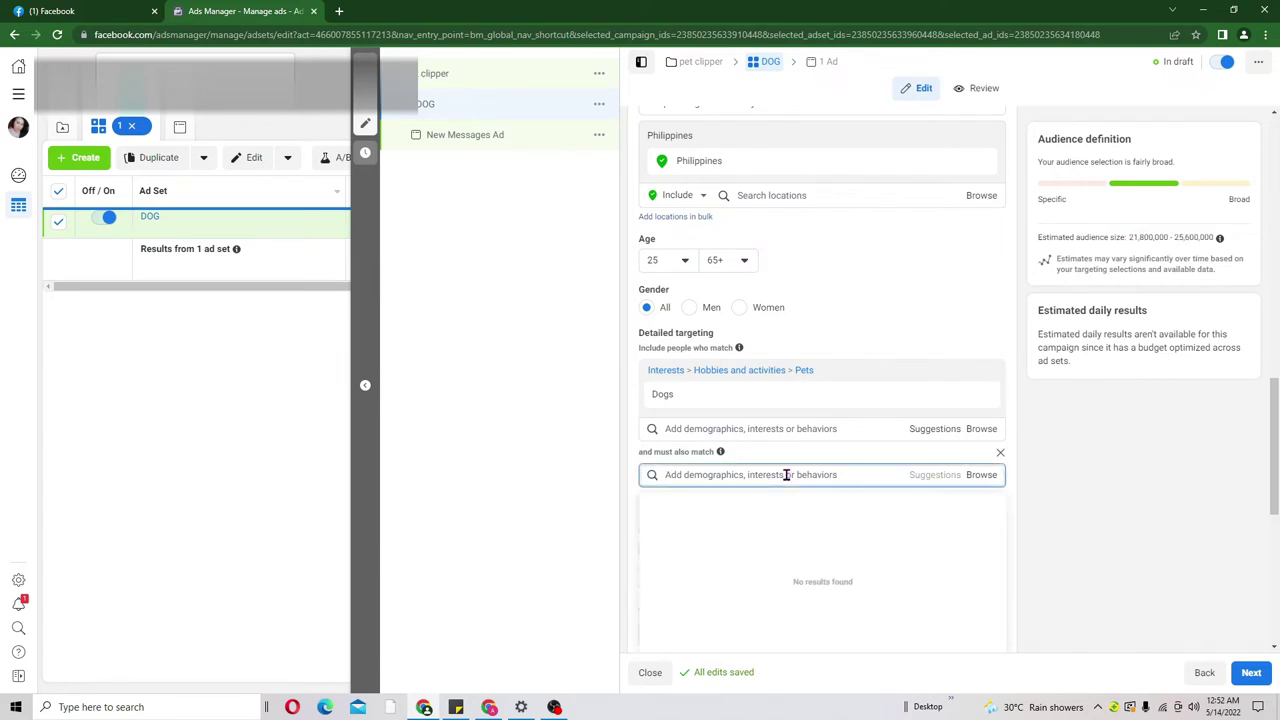
type("ENGAGED SHOPPERS")
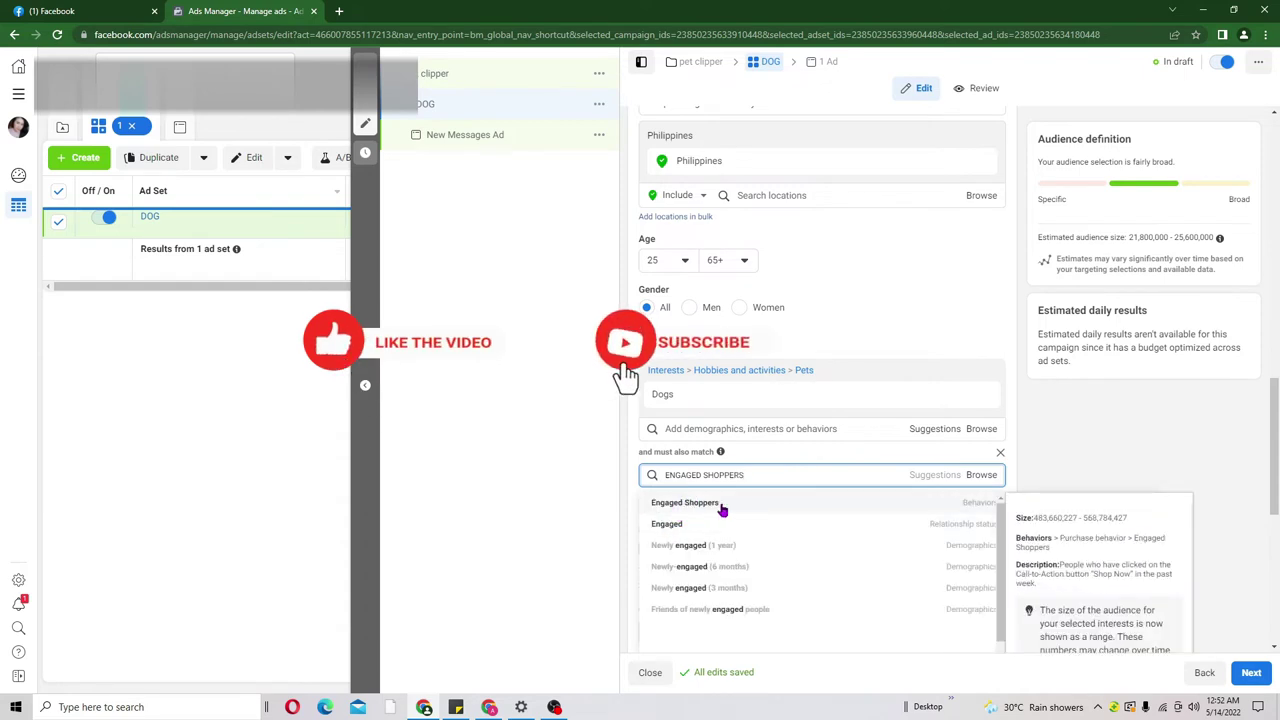
left_click(847, 503)
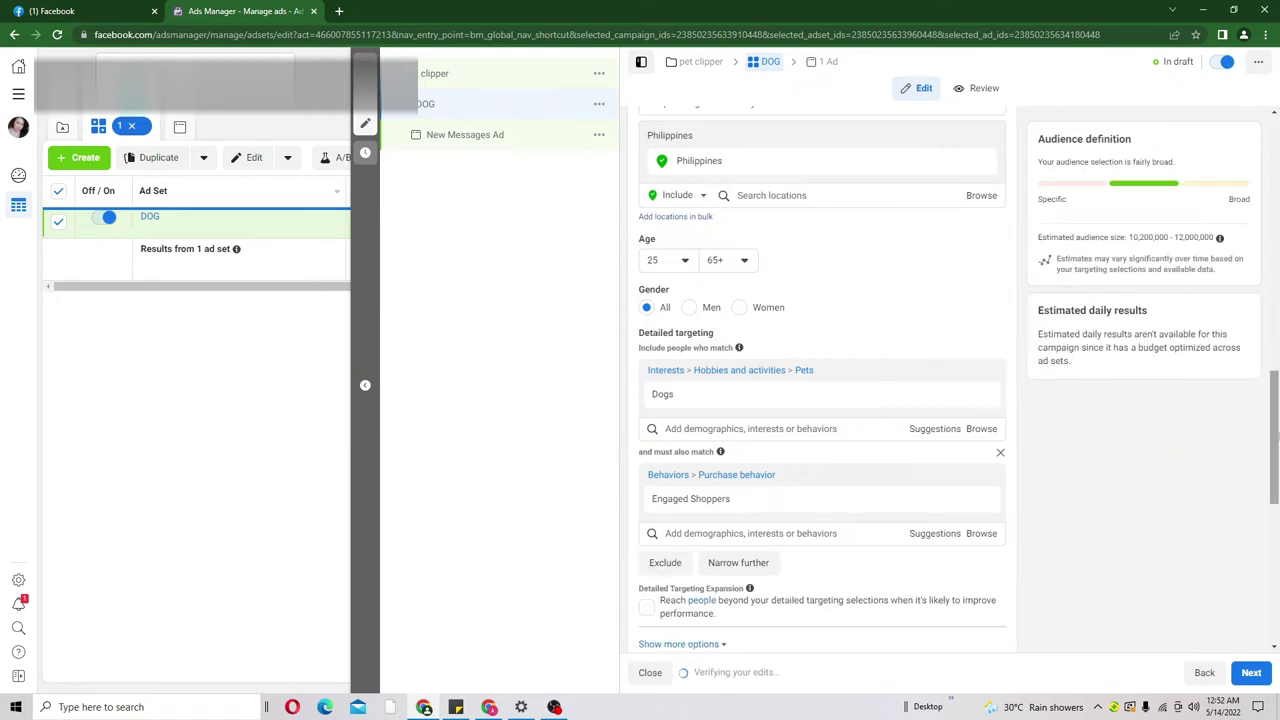
scroll(1266, 440, "down", 1)
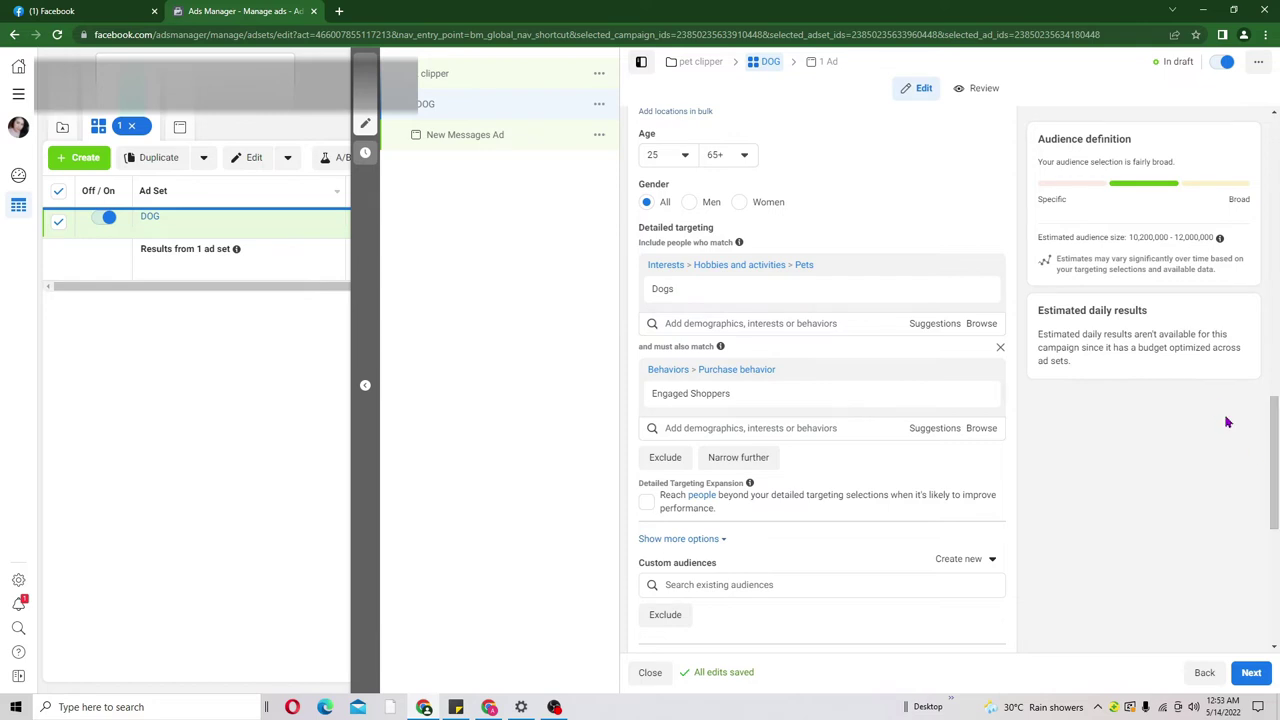
left_click_drag(1130, 237, 1219, 239)
mouse_move(1219, 239)
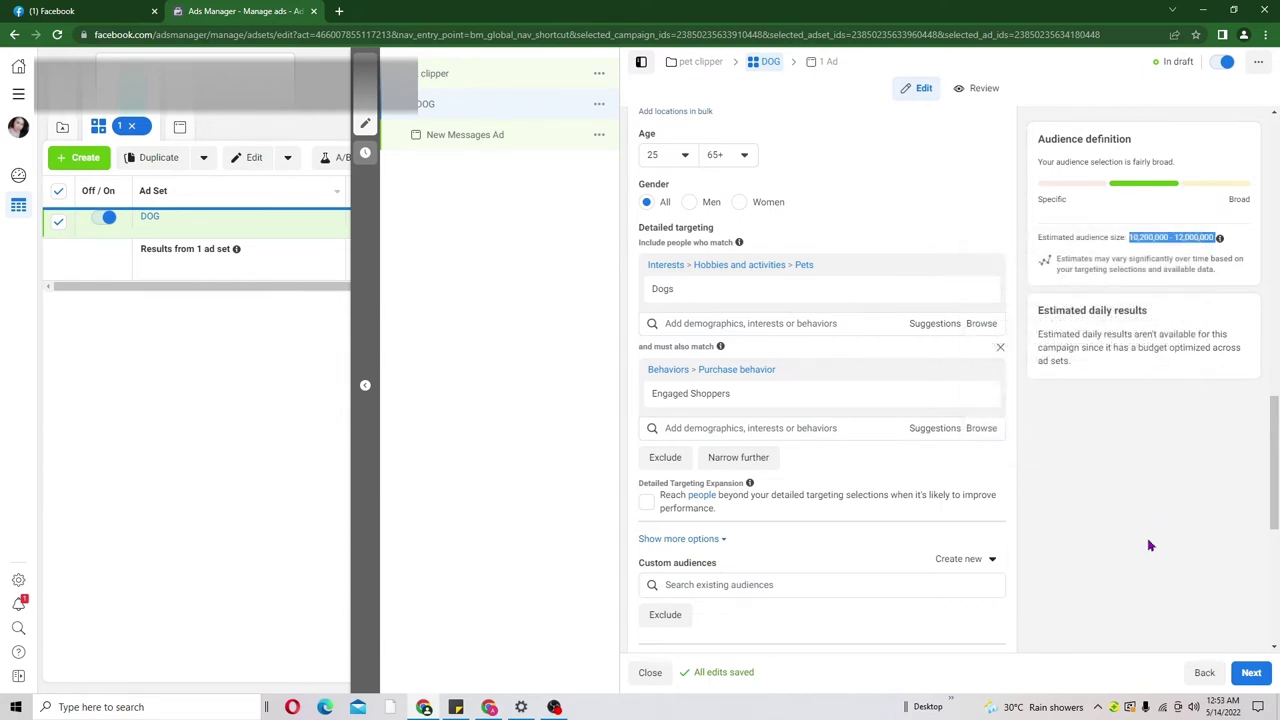
Switch to manual placements and deselect the Audience network and Instagram platforms.
left_click_drag(1275, 468, 1277, 591)
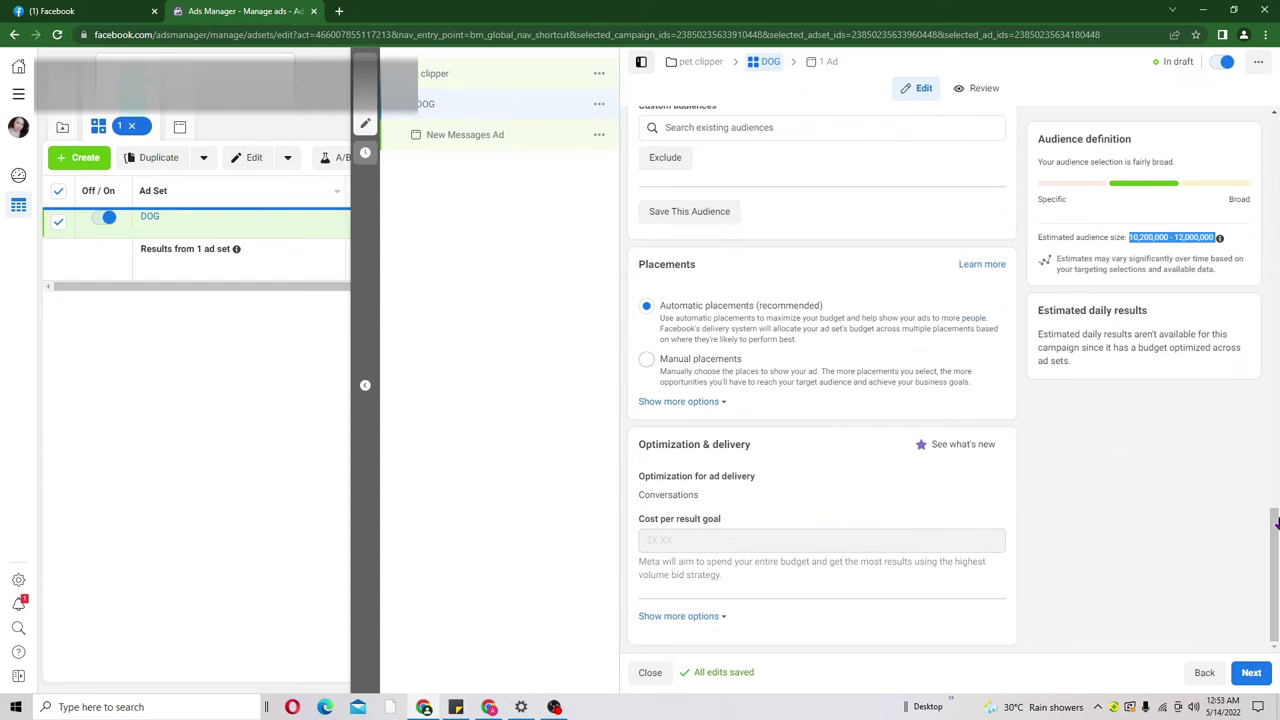
scroll(1274, 425, "down", 2)
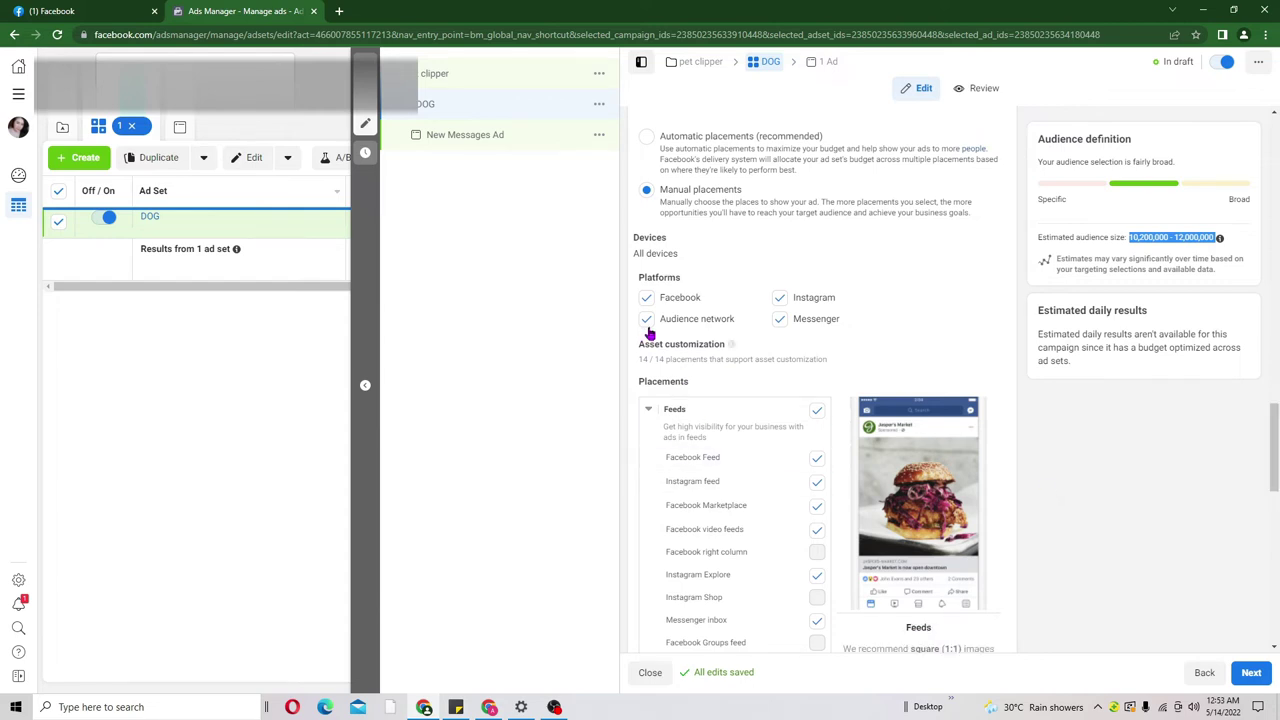
left_click(781, 298)
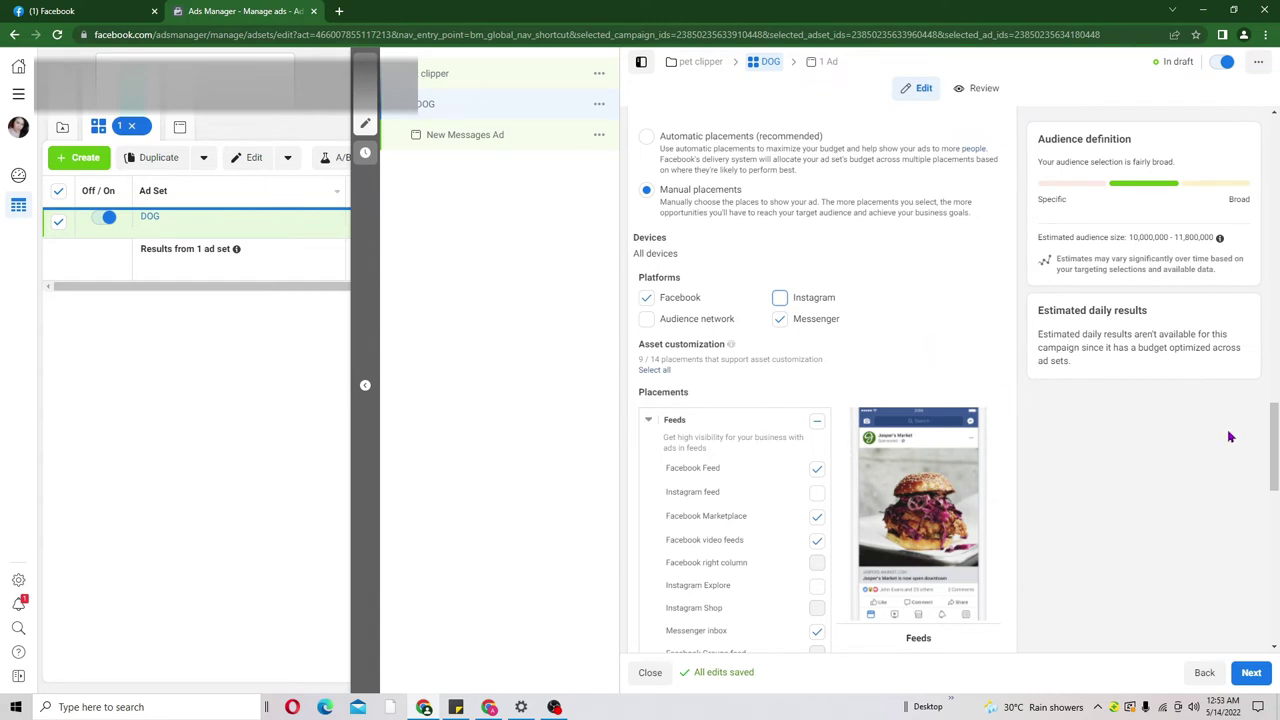
scroll(1274, 450, "down", 1)
scroll(1274, 450, "down", 7)
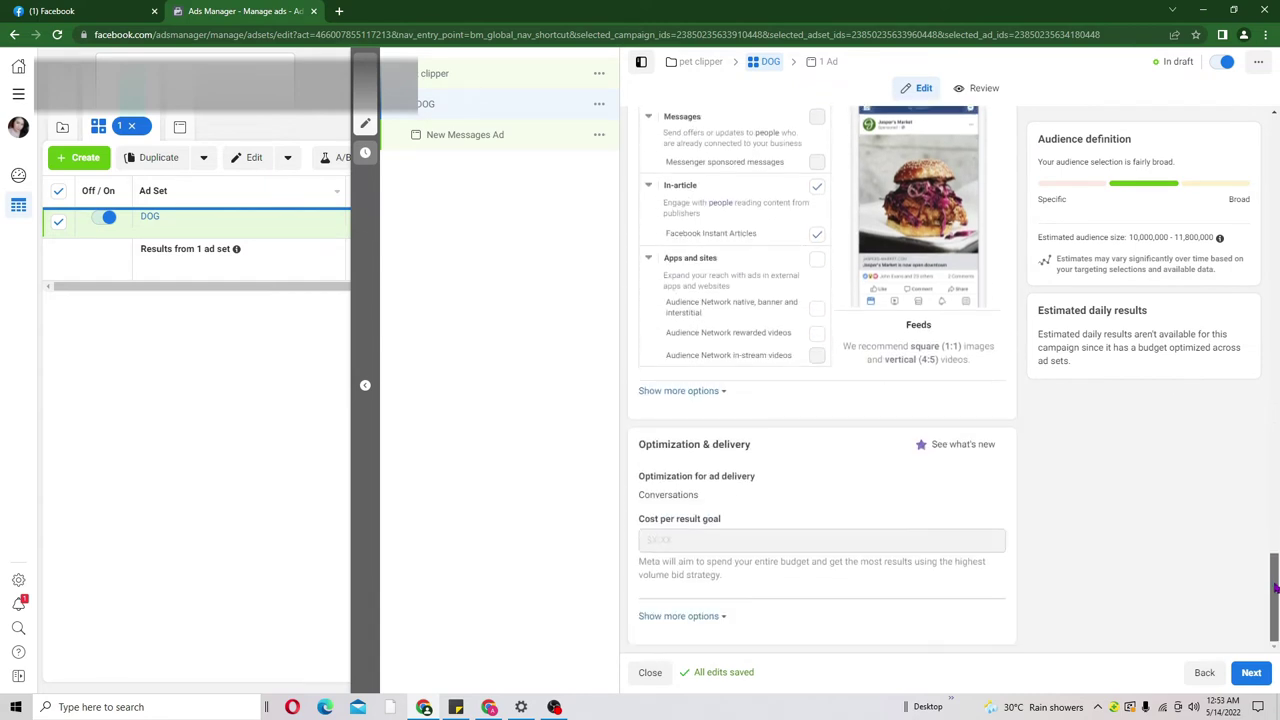
Continue to the ad level and check the ad setup options, keeping Create ad selected.
left_click(1249, 680)
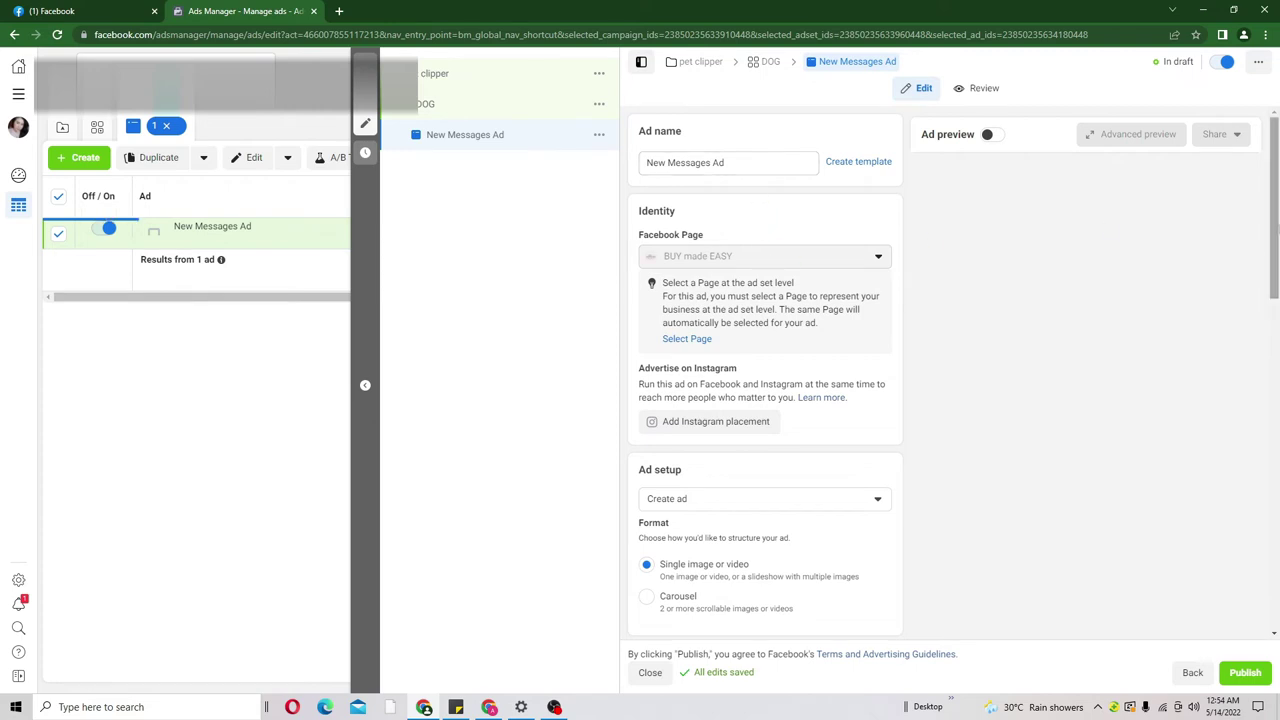
scroll(1275, 230, "down", 2)
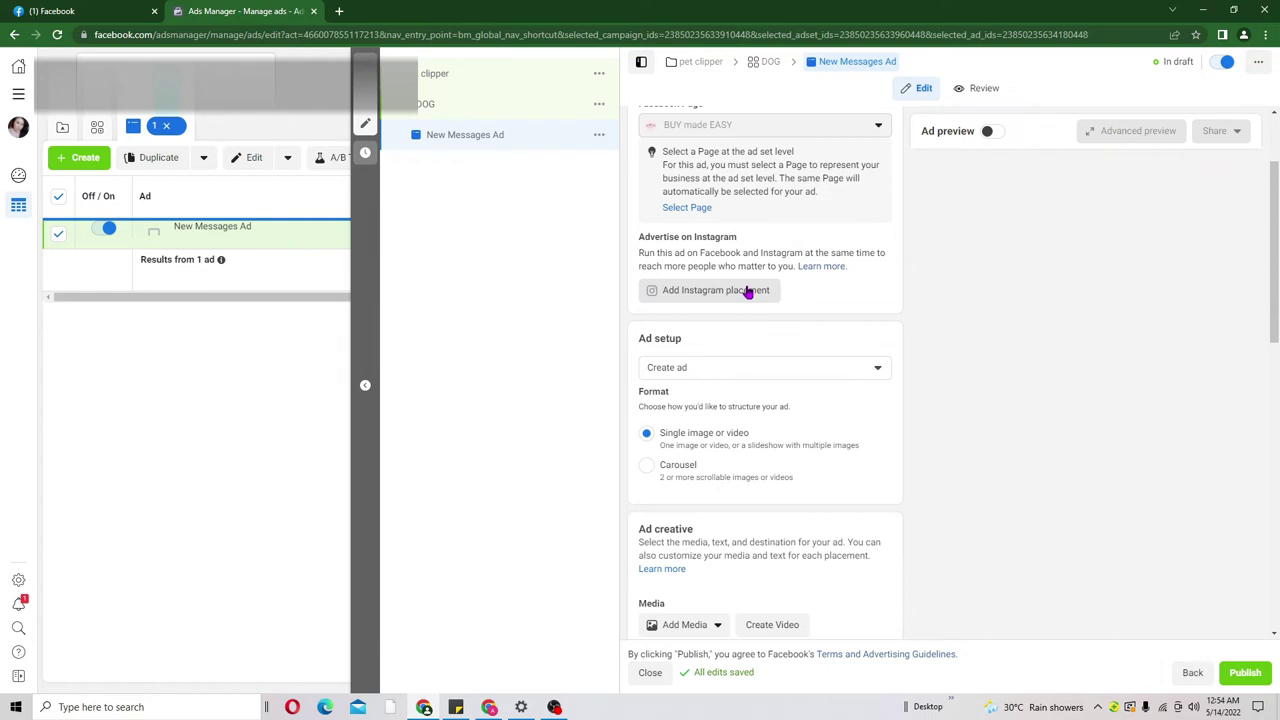
left_click_drag(1277, 226, 1278, 281)
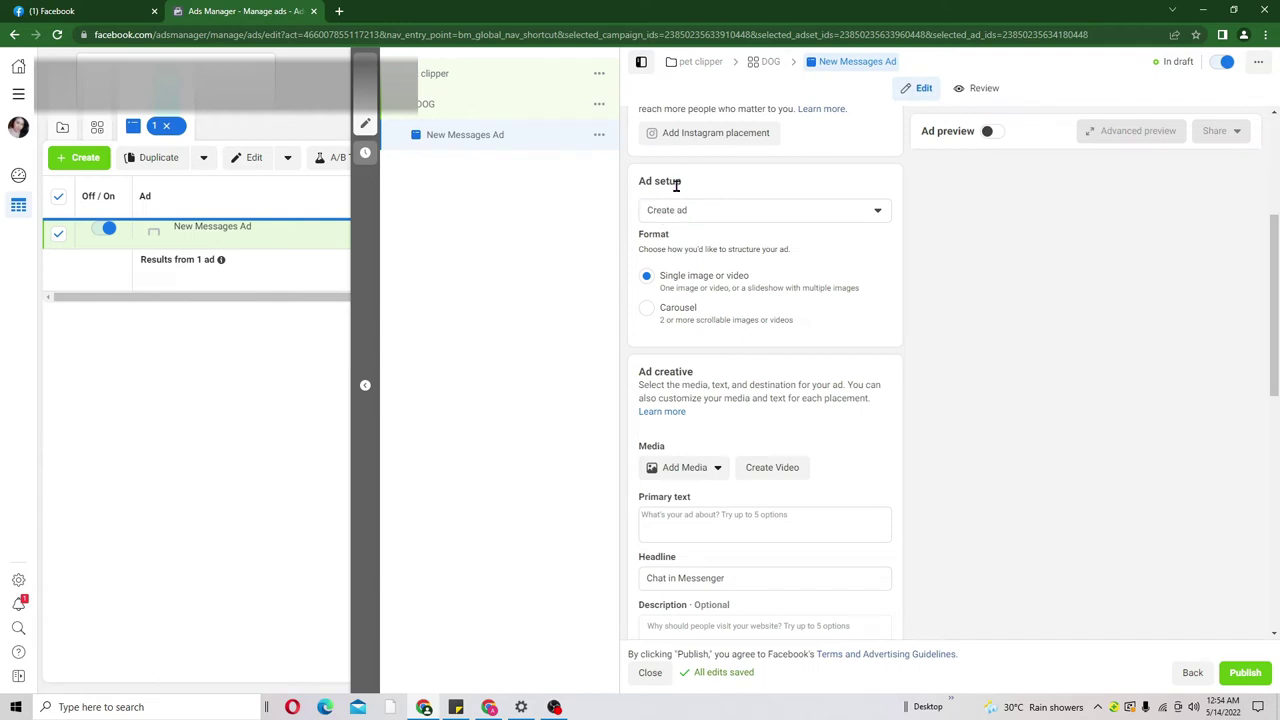
left_click(877, 214)
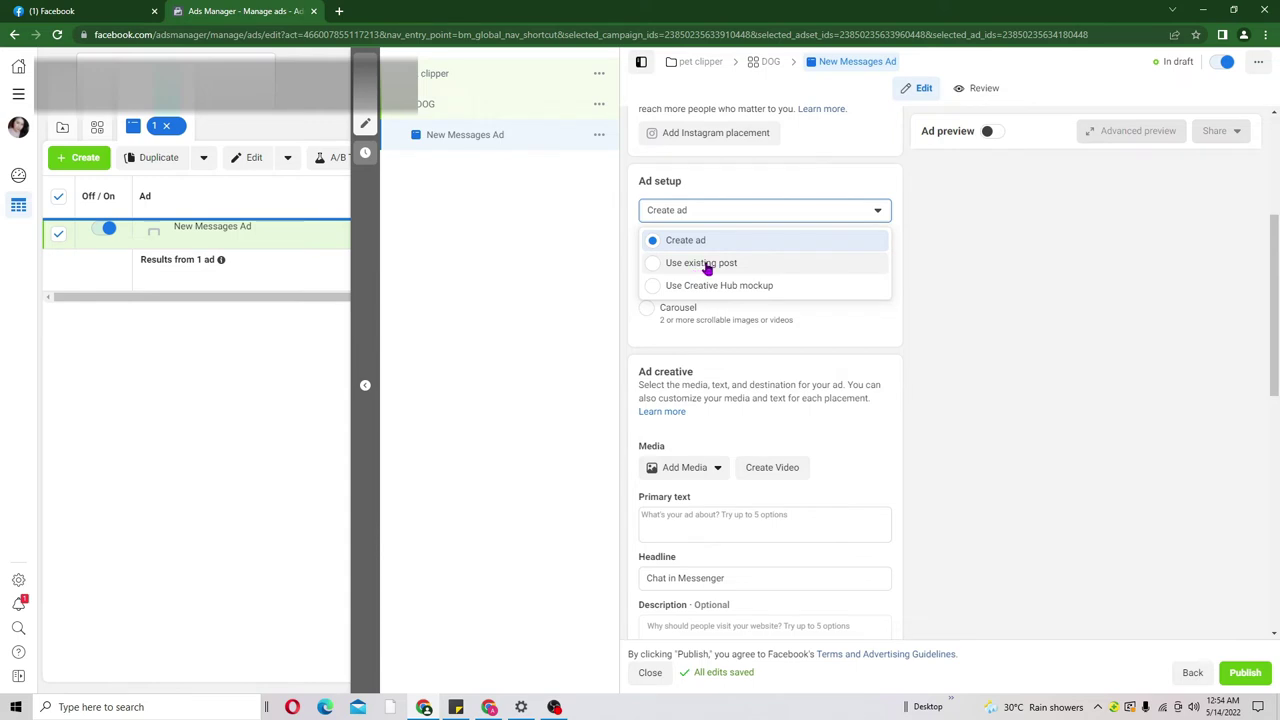
left_click(827, 190)
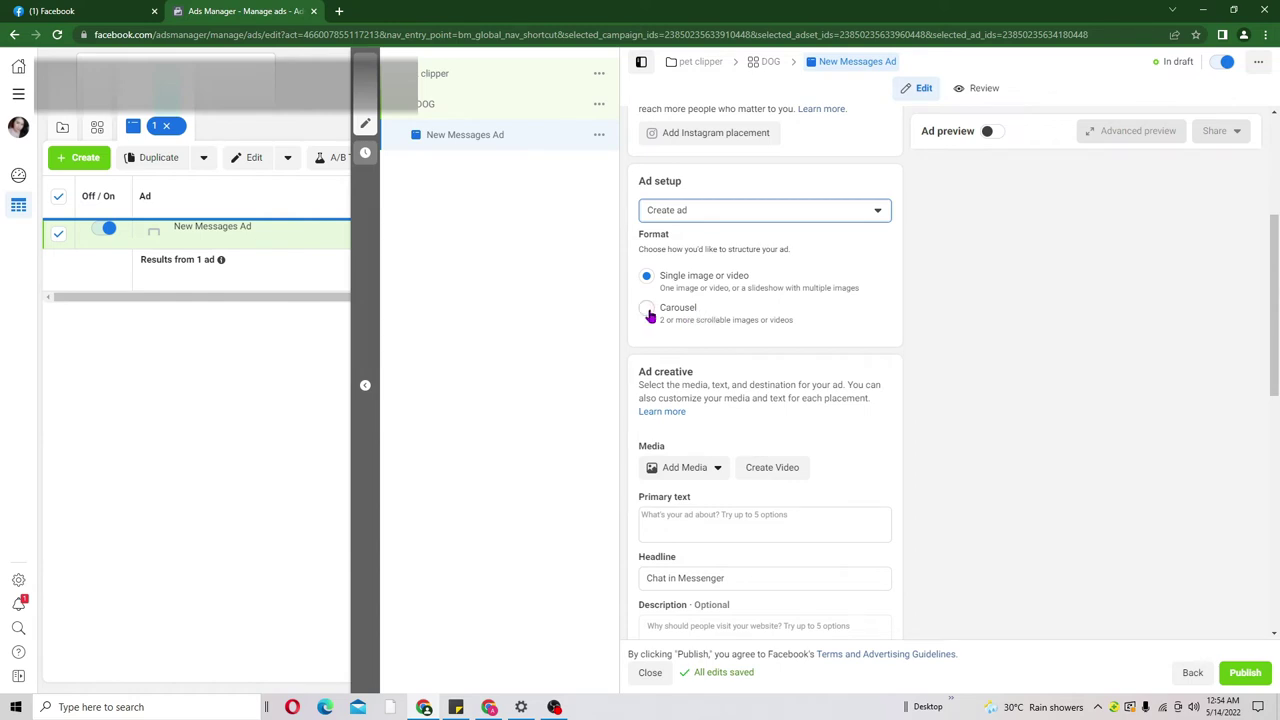
Add the 800 × 800 pet hair trimmer picture from the account images to the ad, keeping the original crop for all placements.
left_click_drag(1271, 300, 1266, 374)
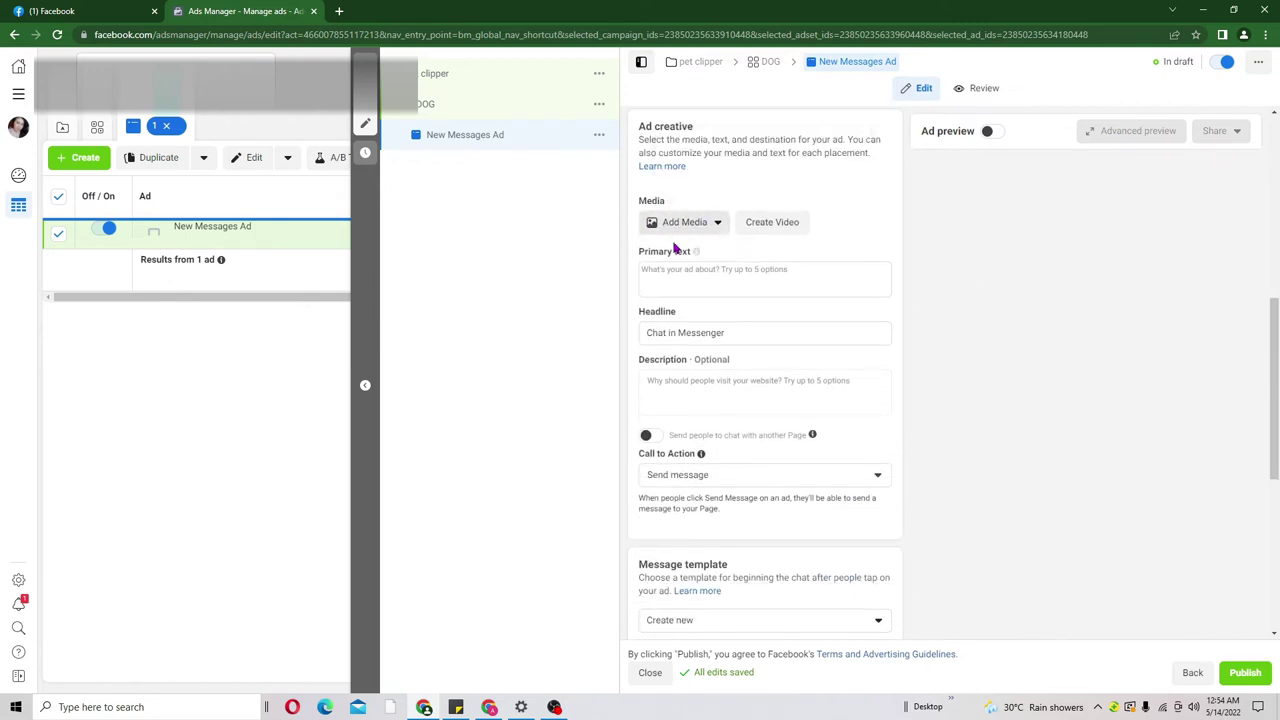
mouse_move(696, 251)
left_click(708, 229)
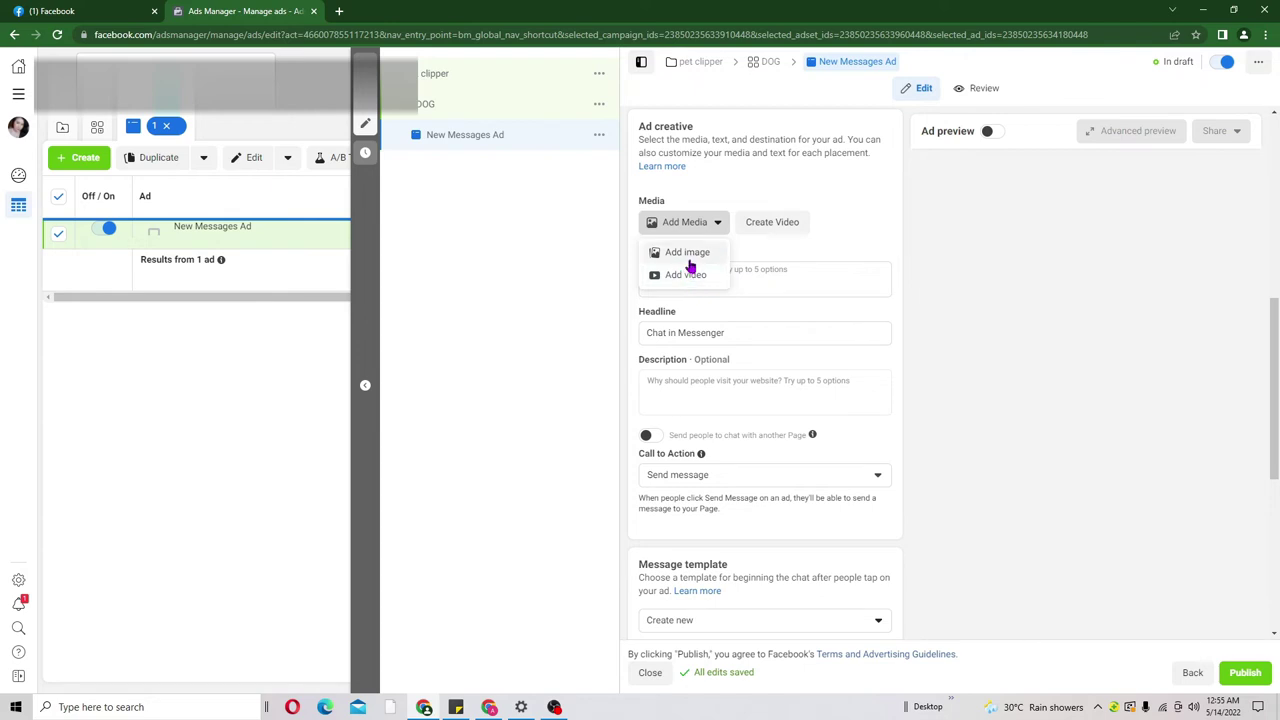
left_click(689, 262)
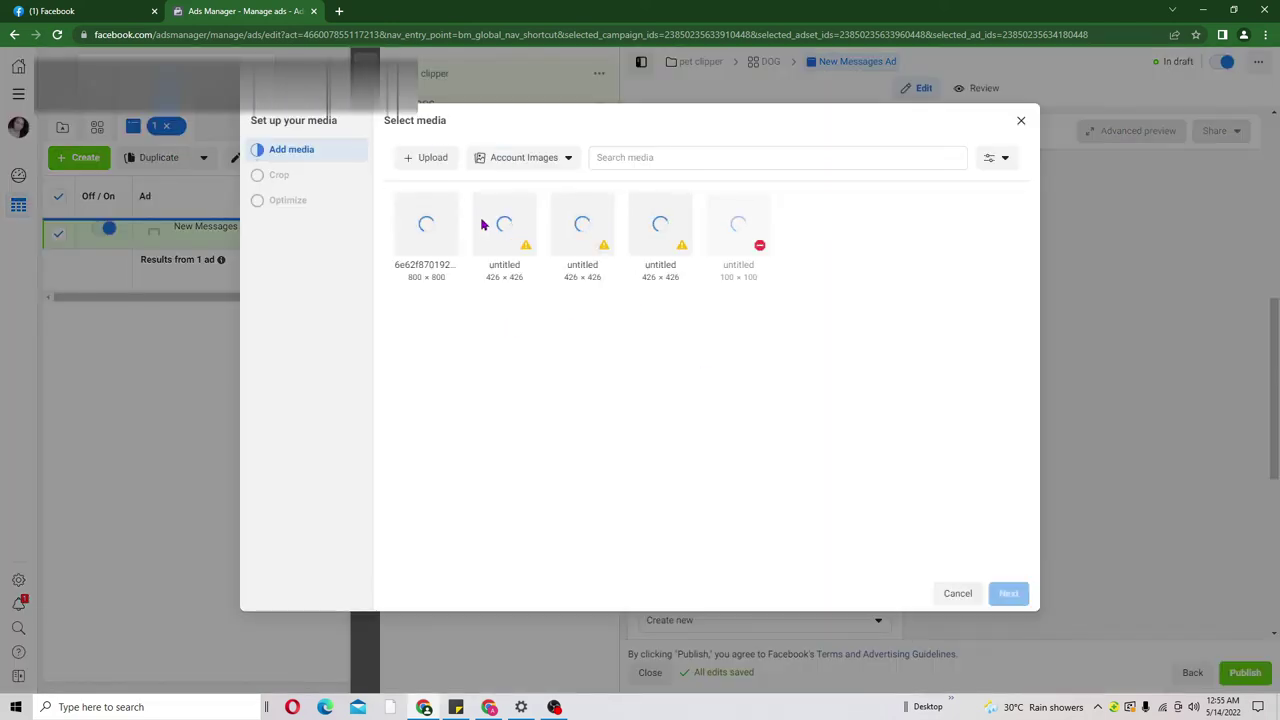
left_click(426, 224)
left_click(1007, 597)
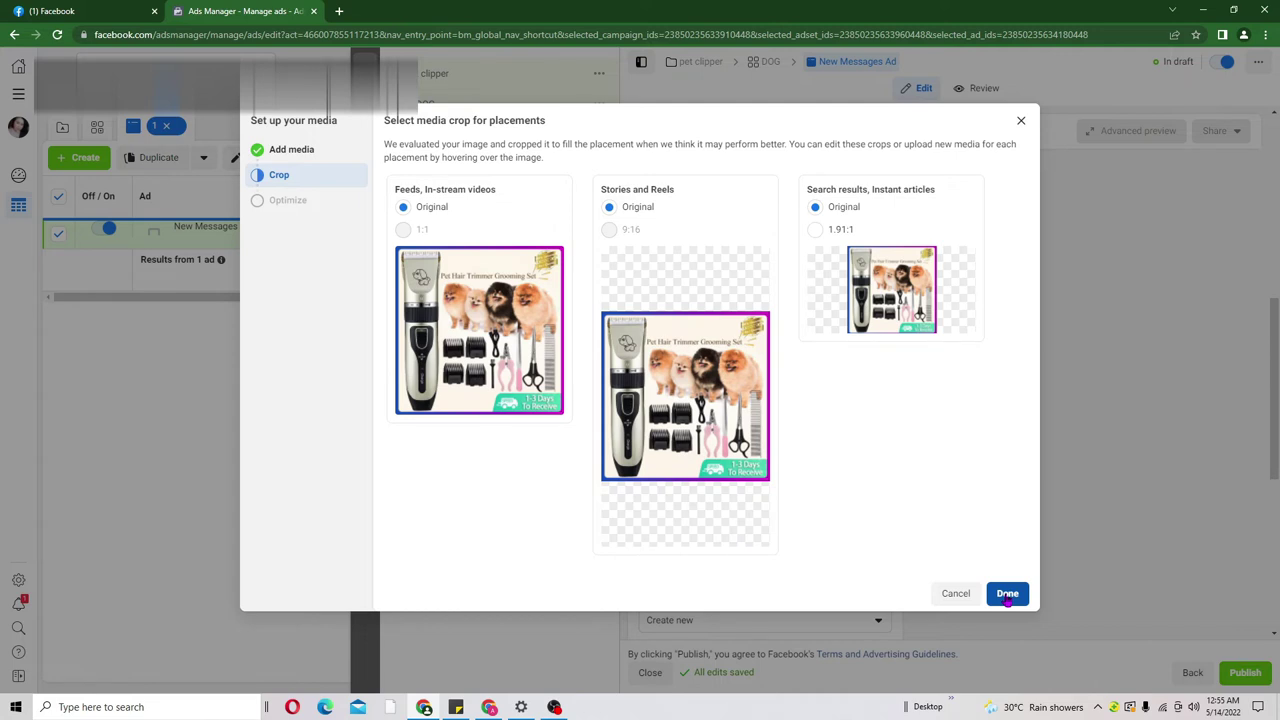
left_click(1007, 594)
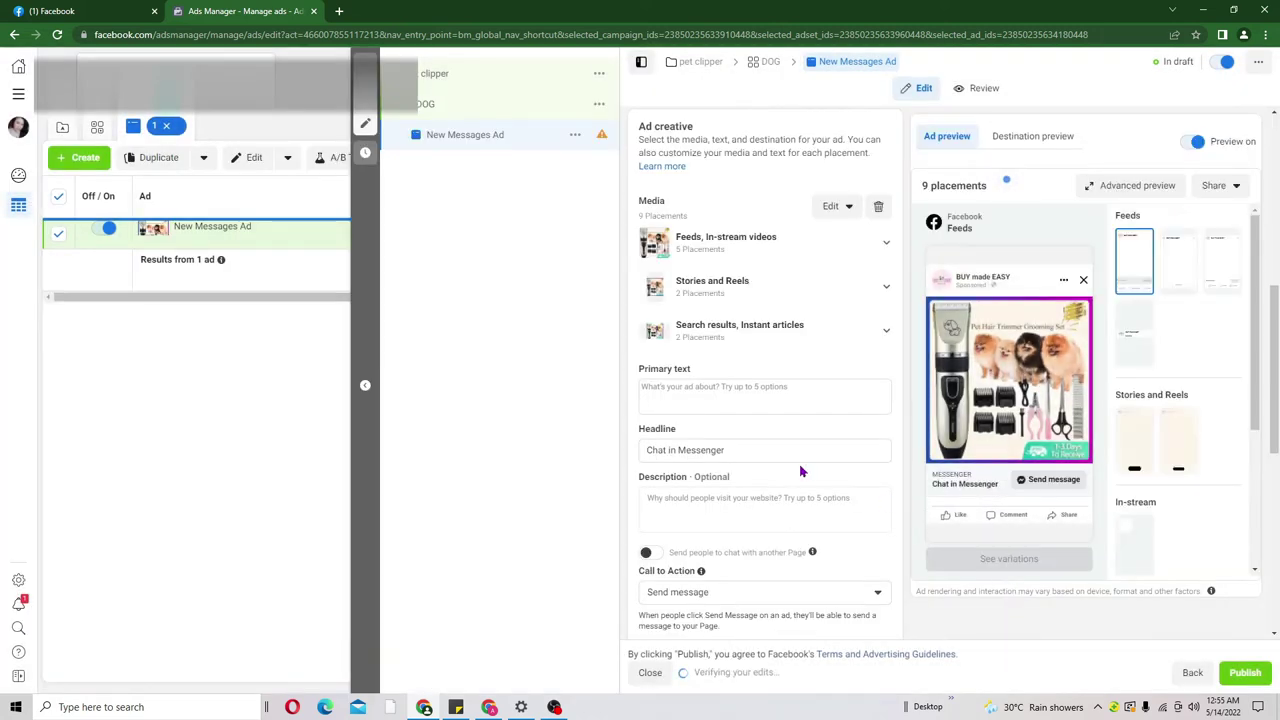
Enter "GET YOUR NOWS" as the ad's primary text.
left_click(686, 392)
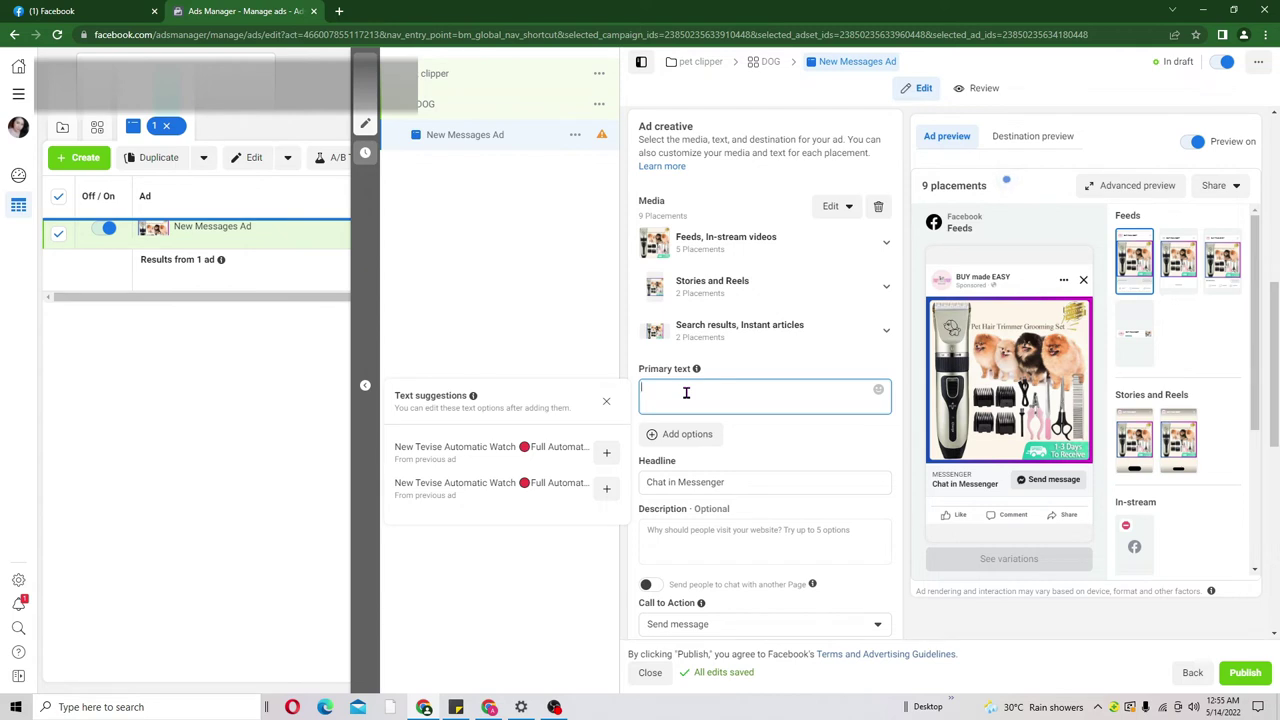
type("GET YOUR NEWS")
left_click(826, 374)
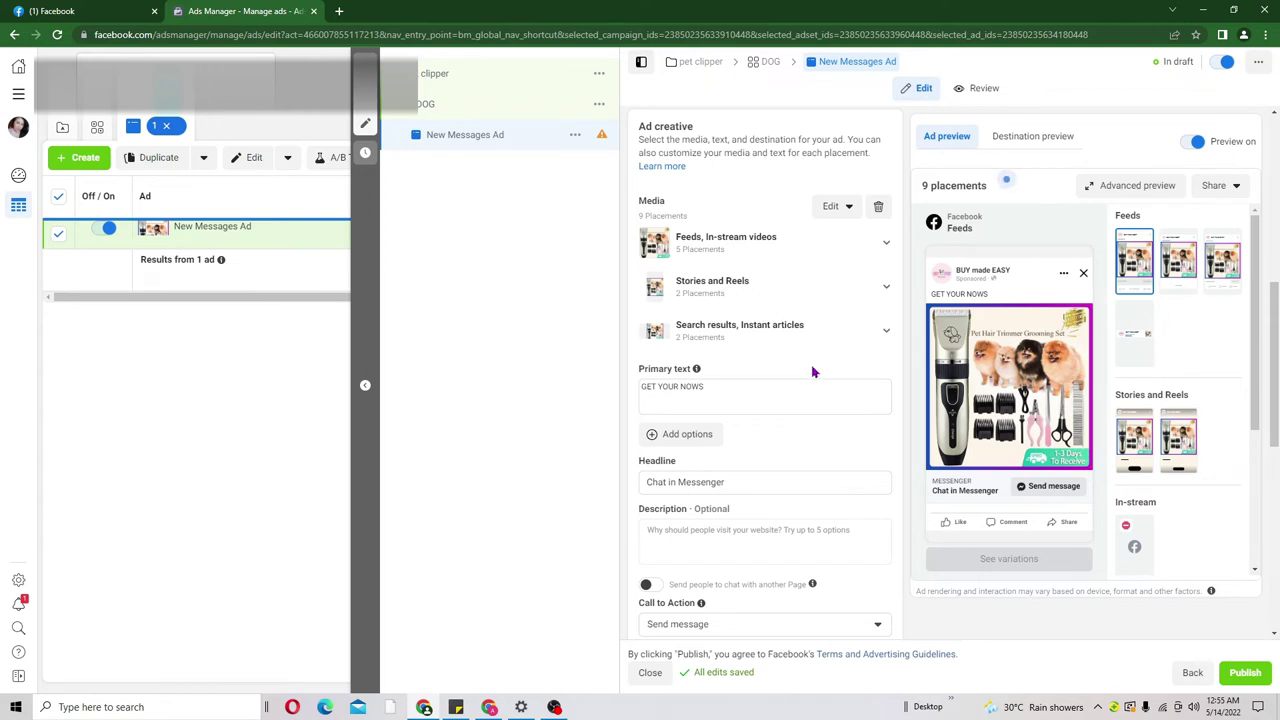
Replace the ad's headline with "ORDER HERE".
scroll(1272, 370, "down", 1)
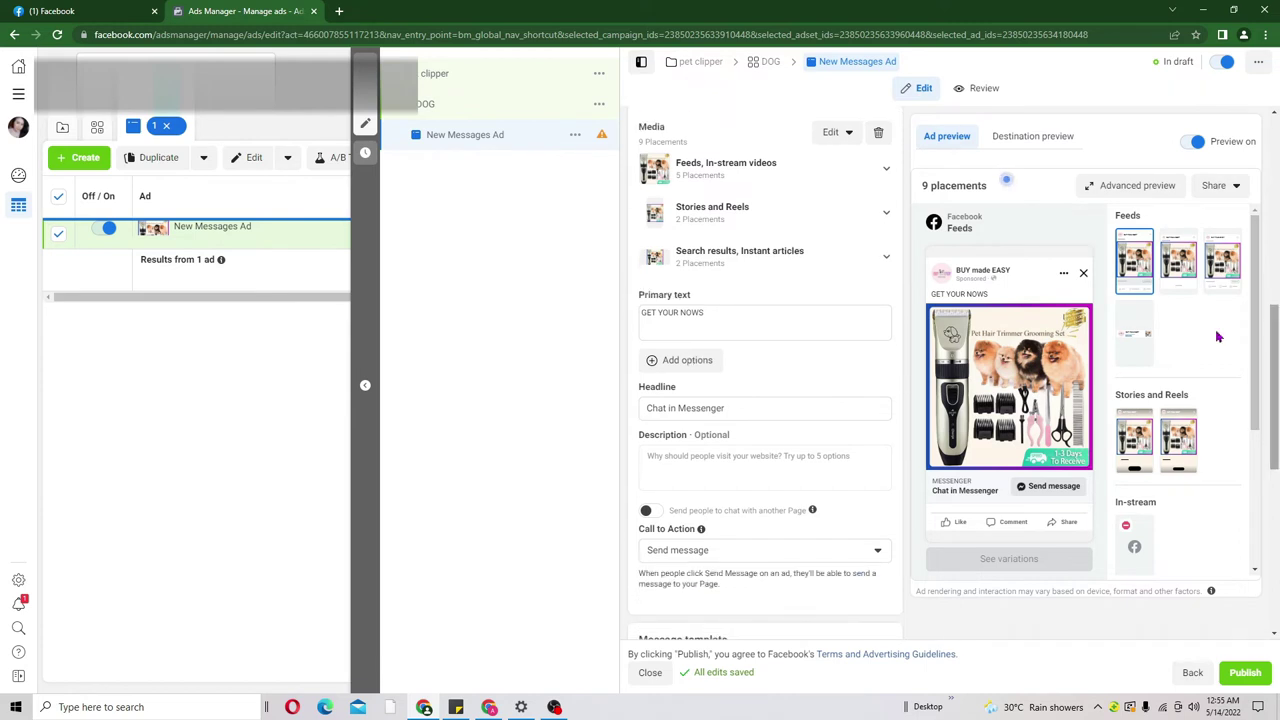
scroll(726, 340, "down", 1)
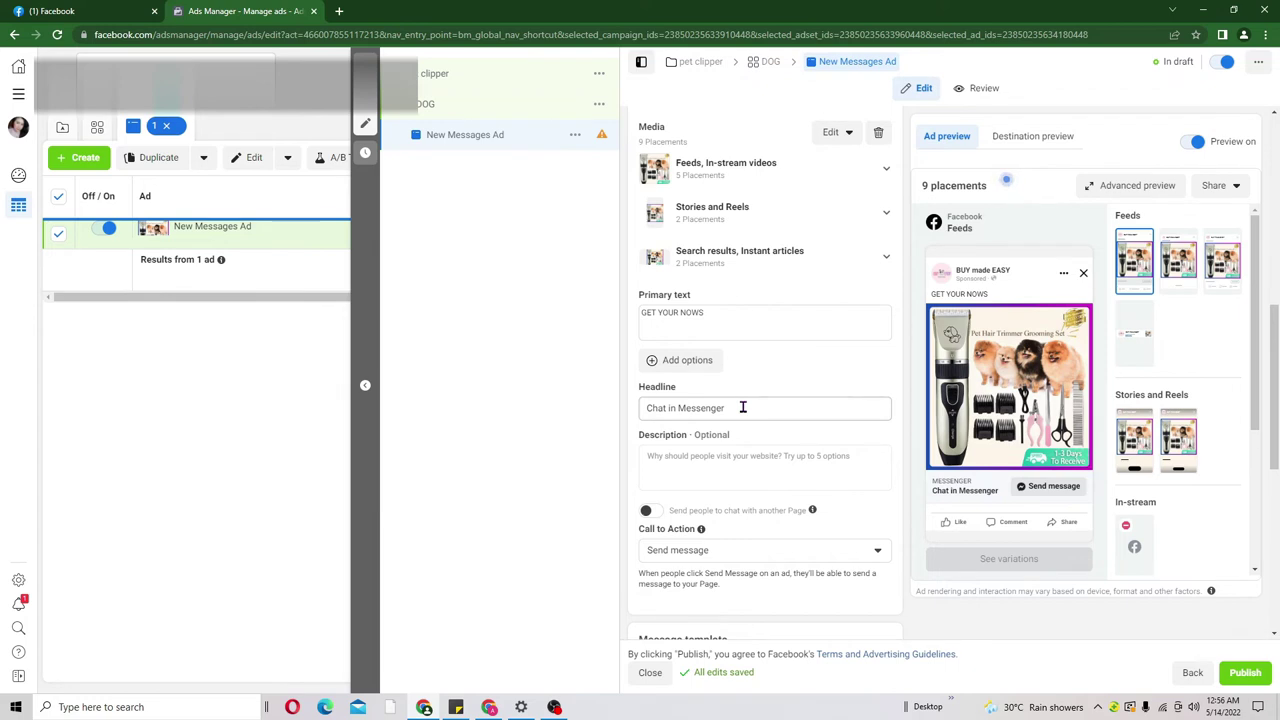
left_click_drag(743, 407, 633, 408)
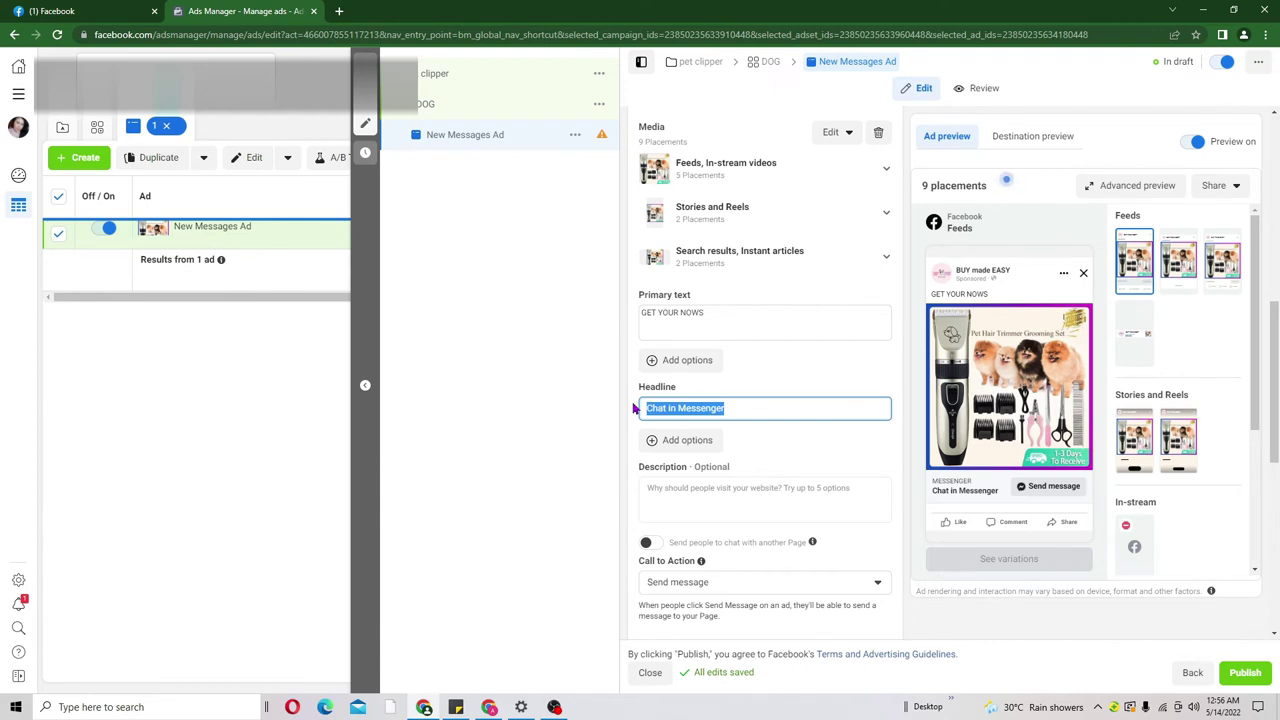
key("BackSpace")
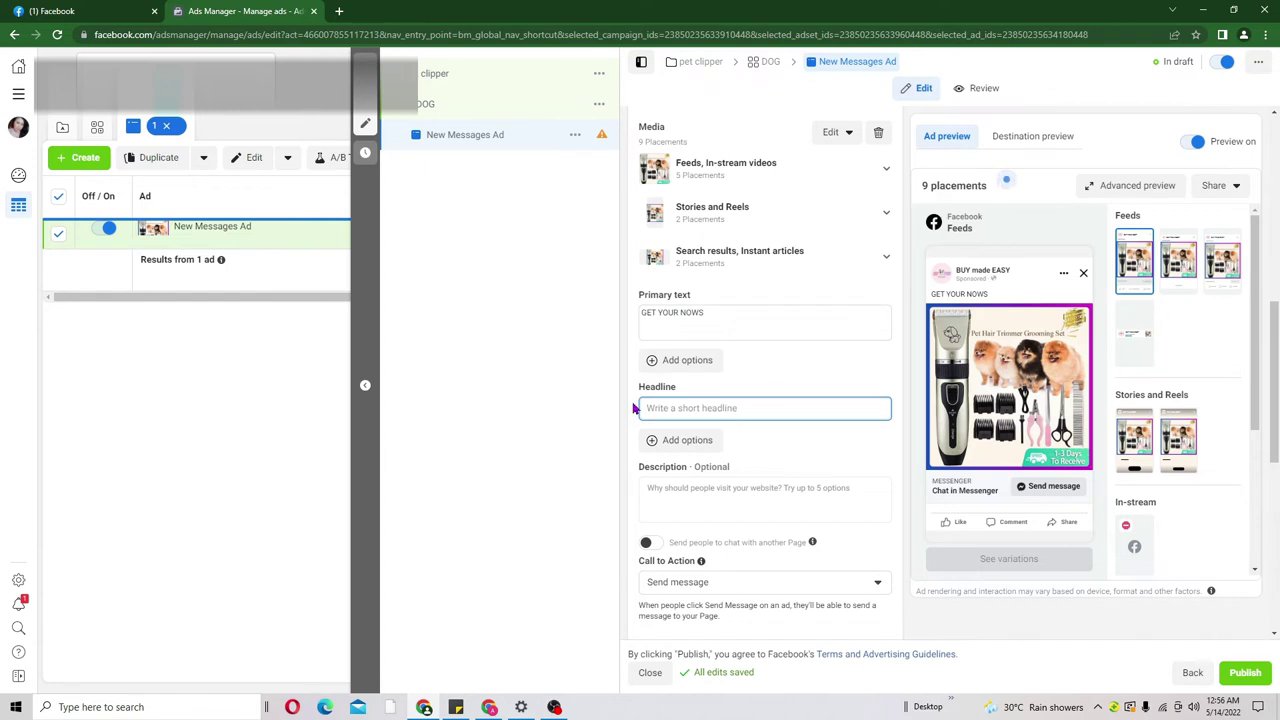
type("ORDER HERE")
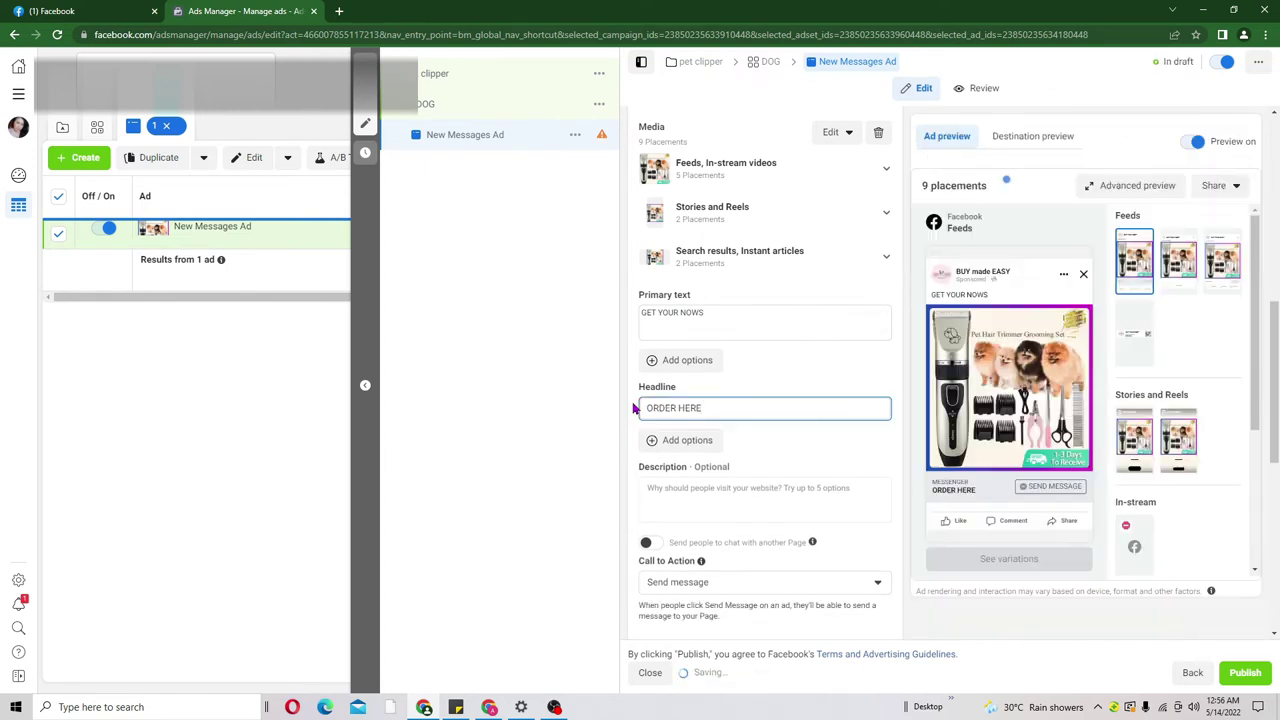
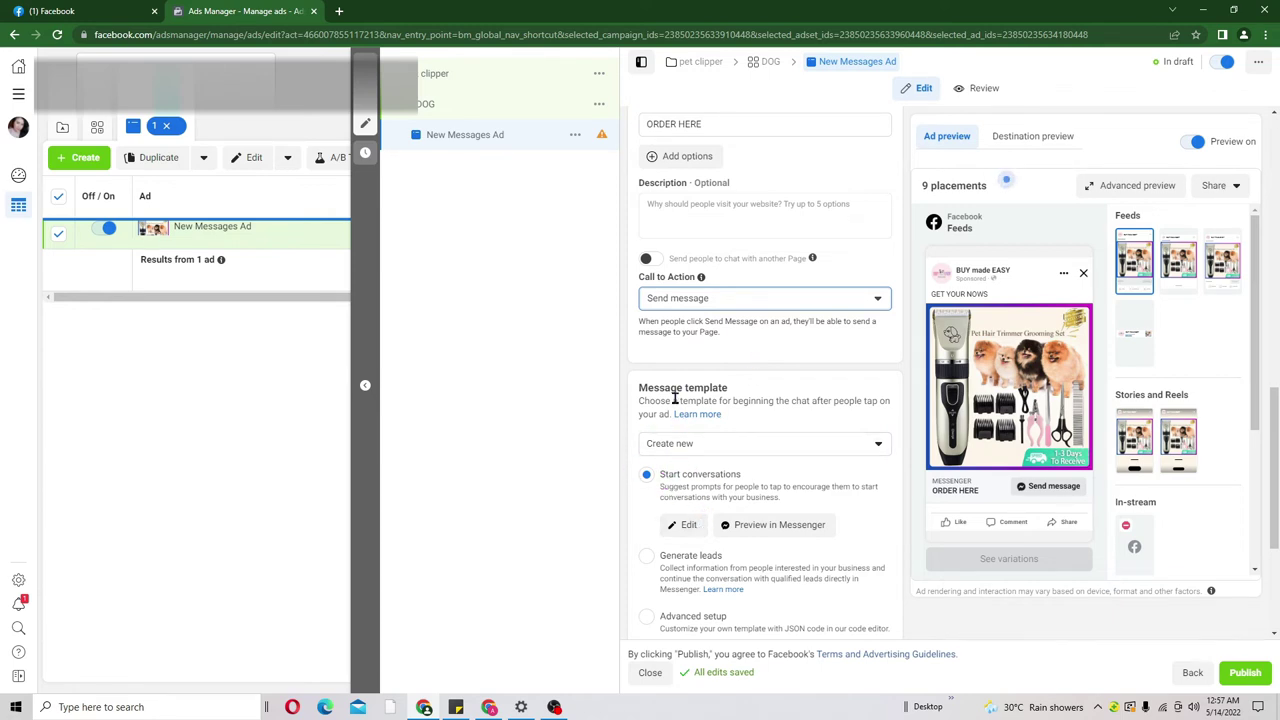
Edit the Start conversations message template and remove the questions "Can I see more products?" and "How much does this cost?".
scroll(1275, 430, "down", 2)
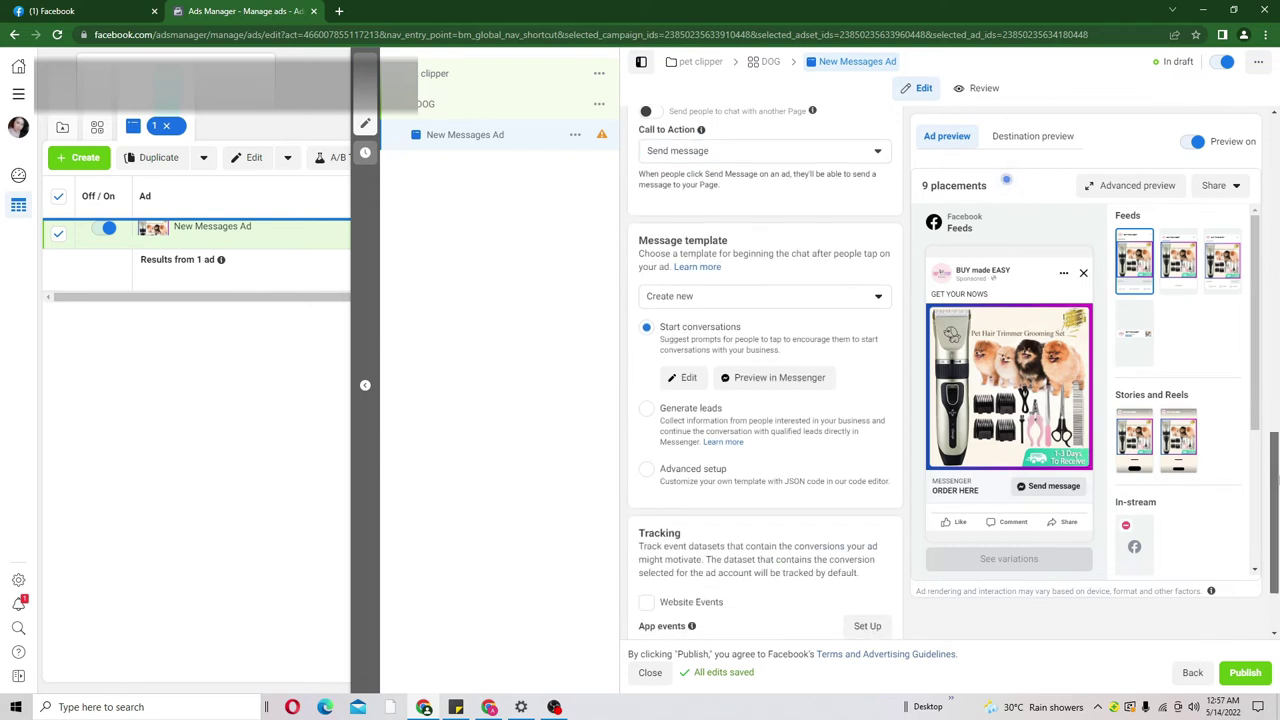
left_click(677, 385)
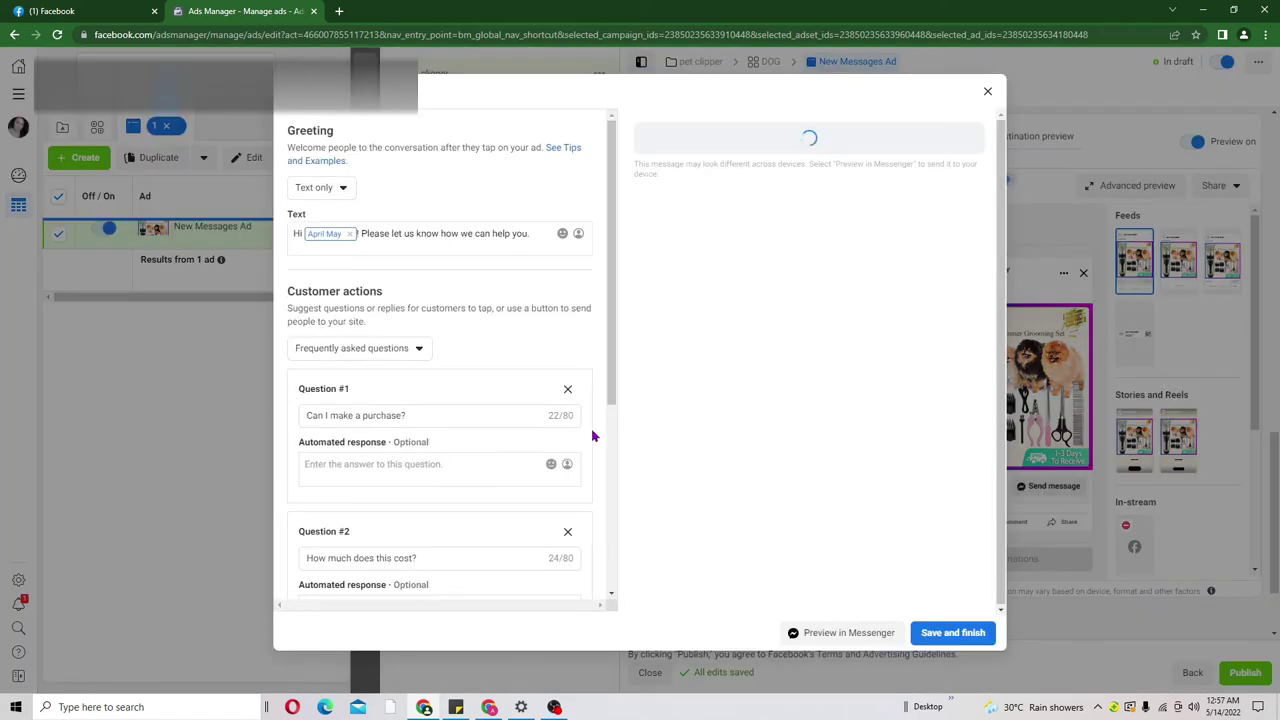
left_click_drag(612, 355, 610, 535)
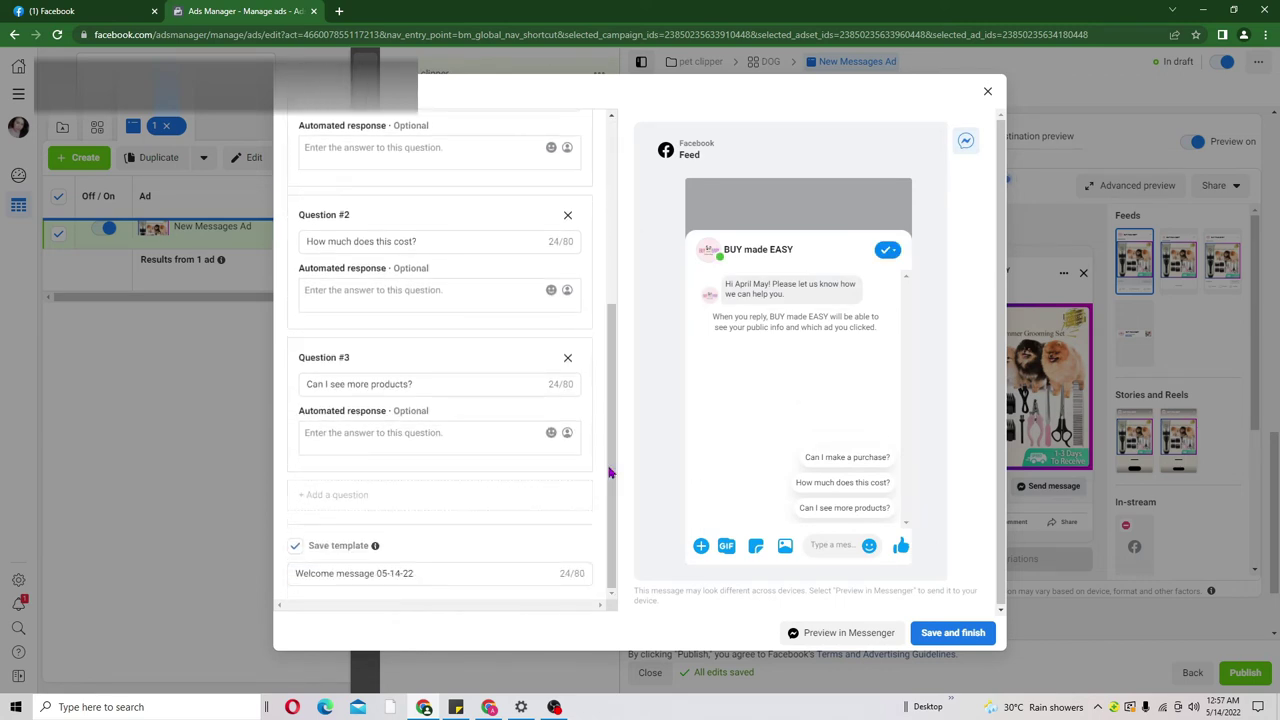
left_click(566, 362)
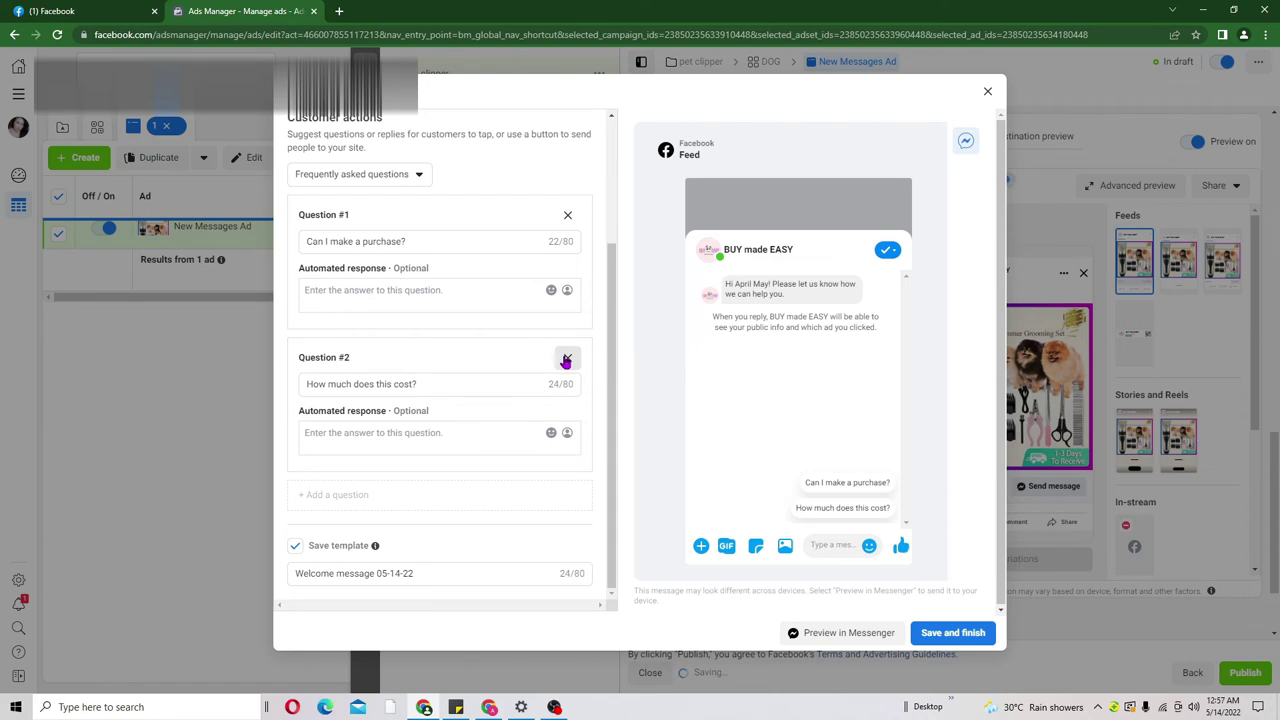
left_click(566, 360)
Change the remaining frequently asked question to "HOW MUCH?" and save the message template.
left_click_drag(401, 385, 285, 396)
key("BackSpace")
type("H")
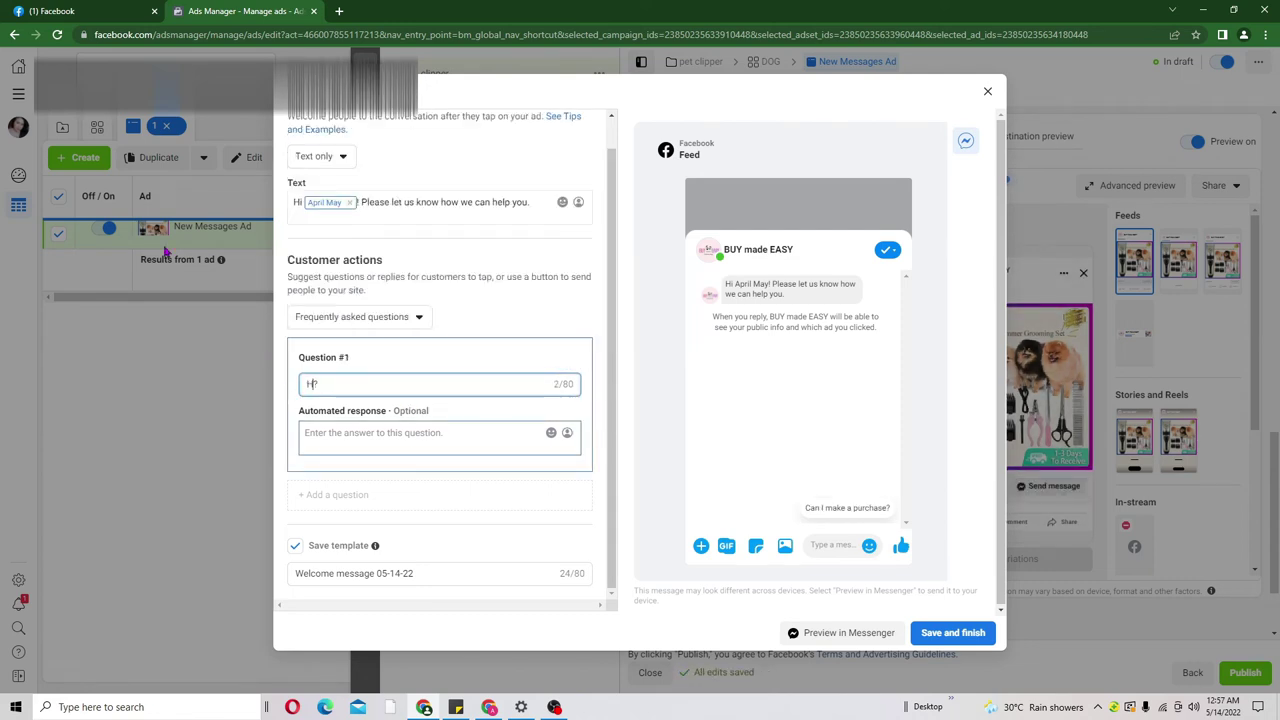
type("OW MUC")
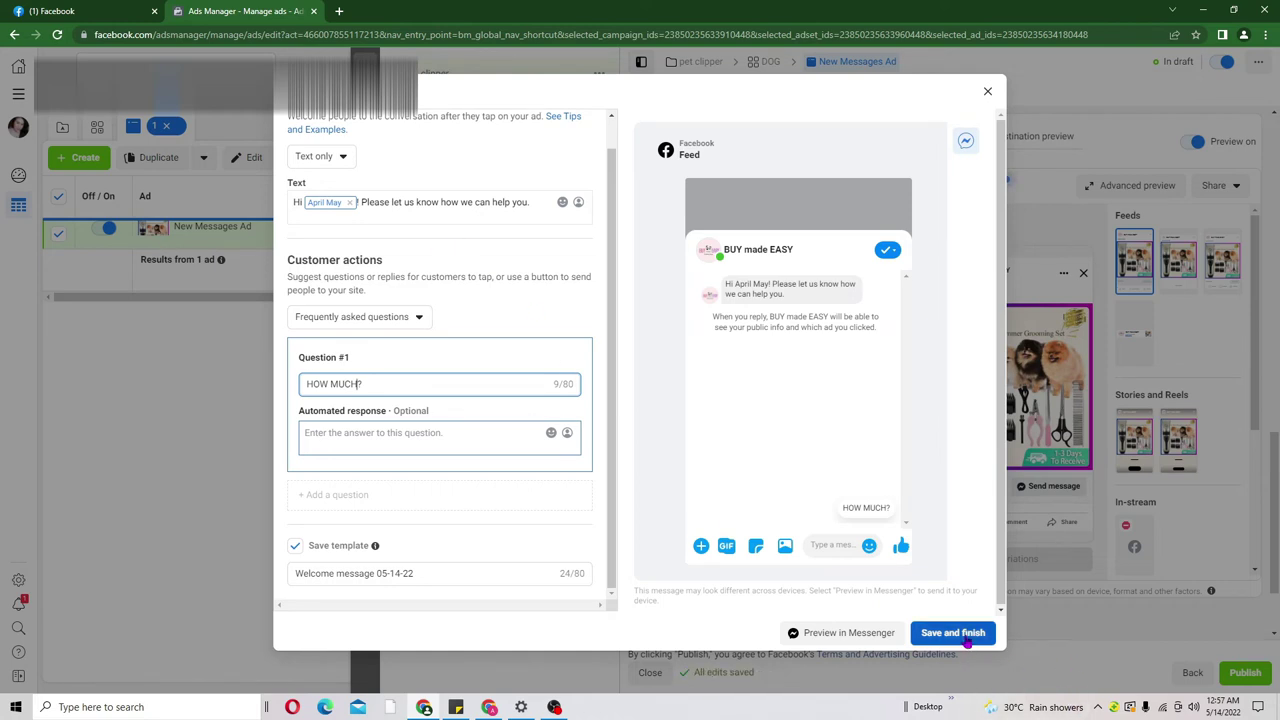
left_click(967, 642)
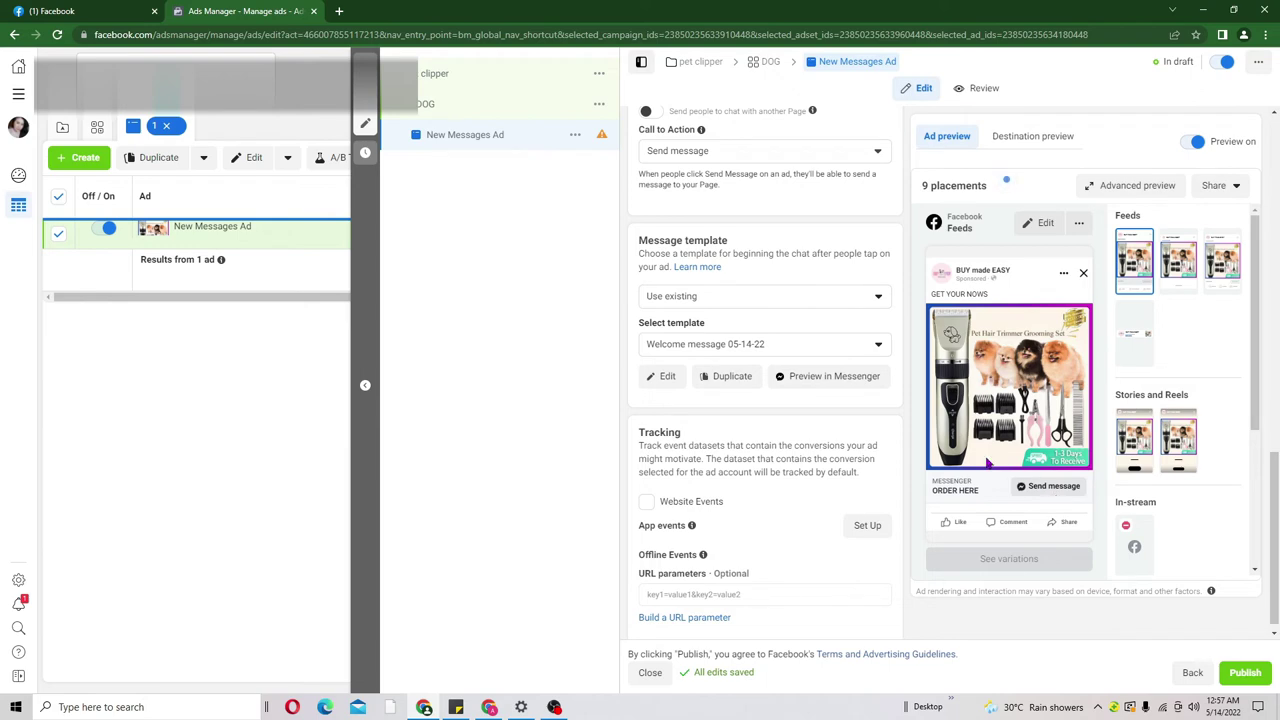
Send a Messenger preview of the template, check the welcome chat on the Facebook home page, and return to the ad.
left_click(807, 385)
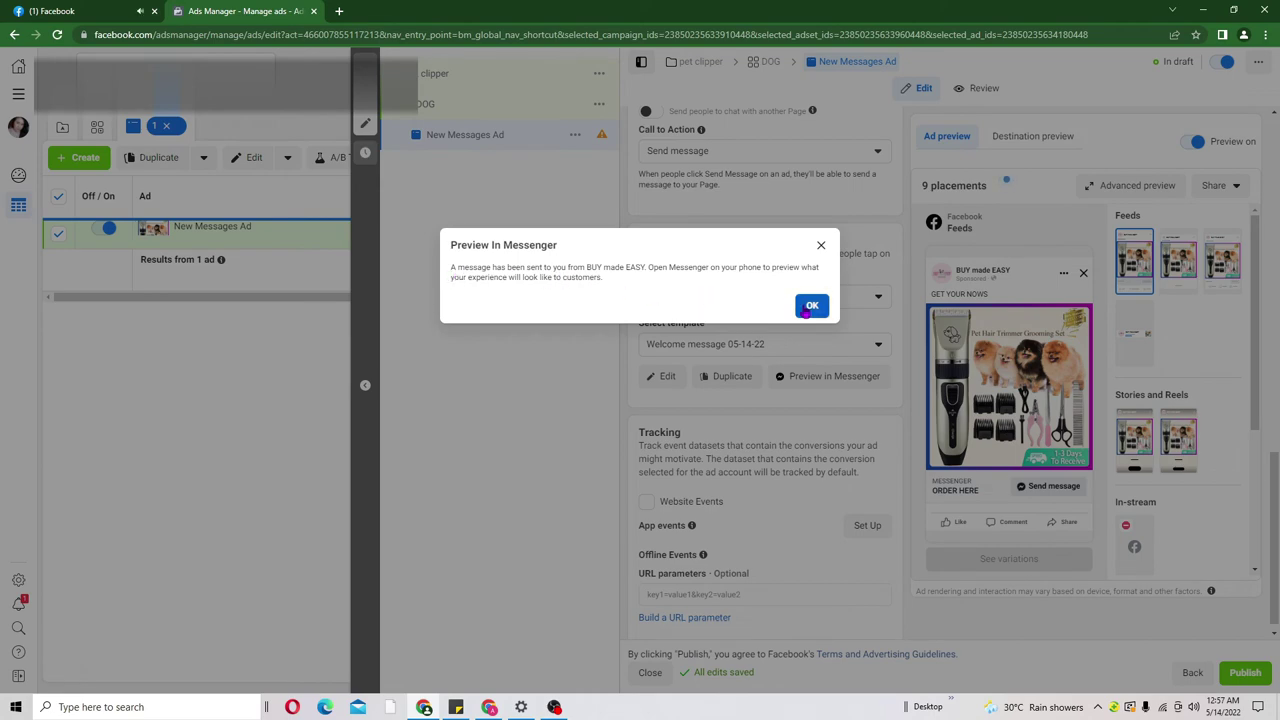
left_click(805, 306)
left_click(73, 9)
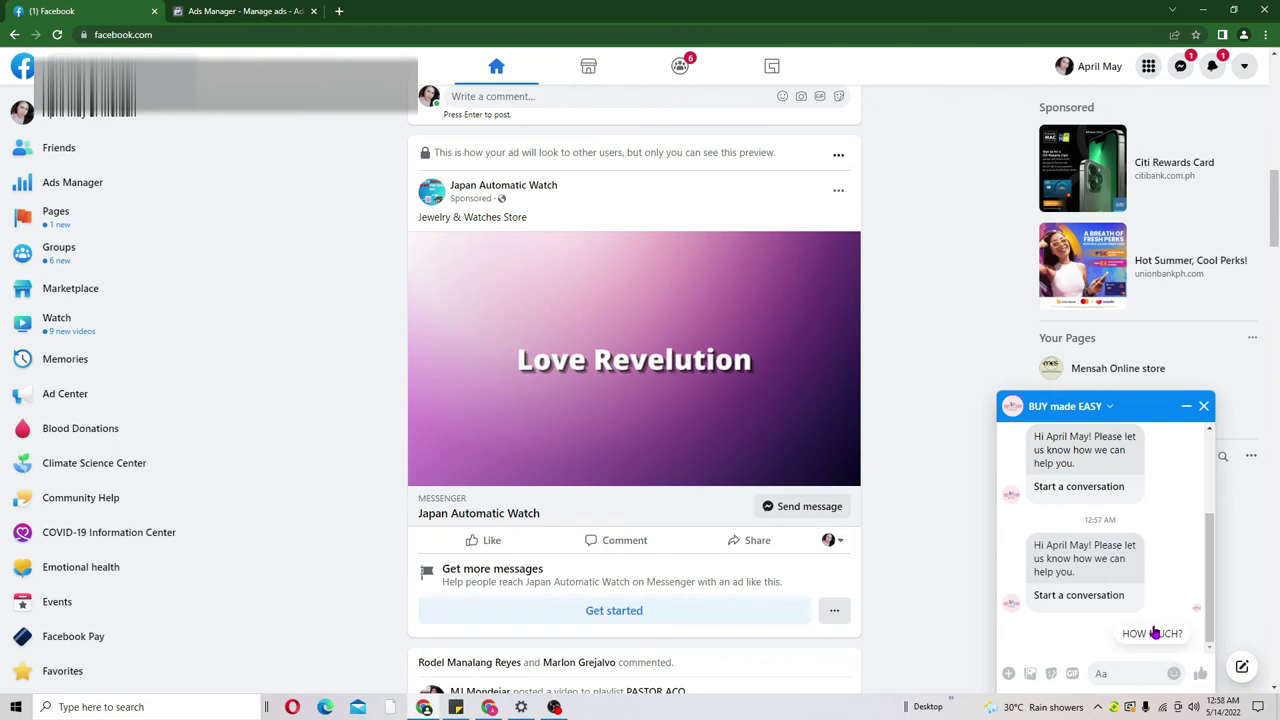
left_click(224, 10)
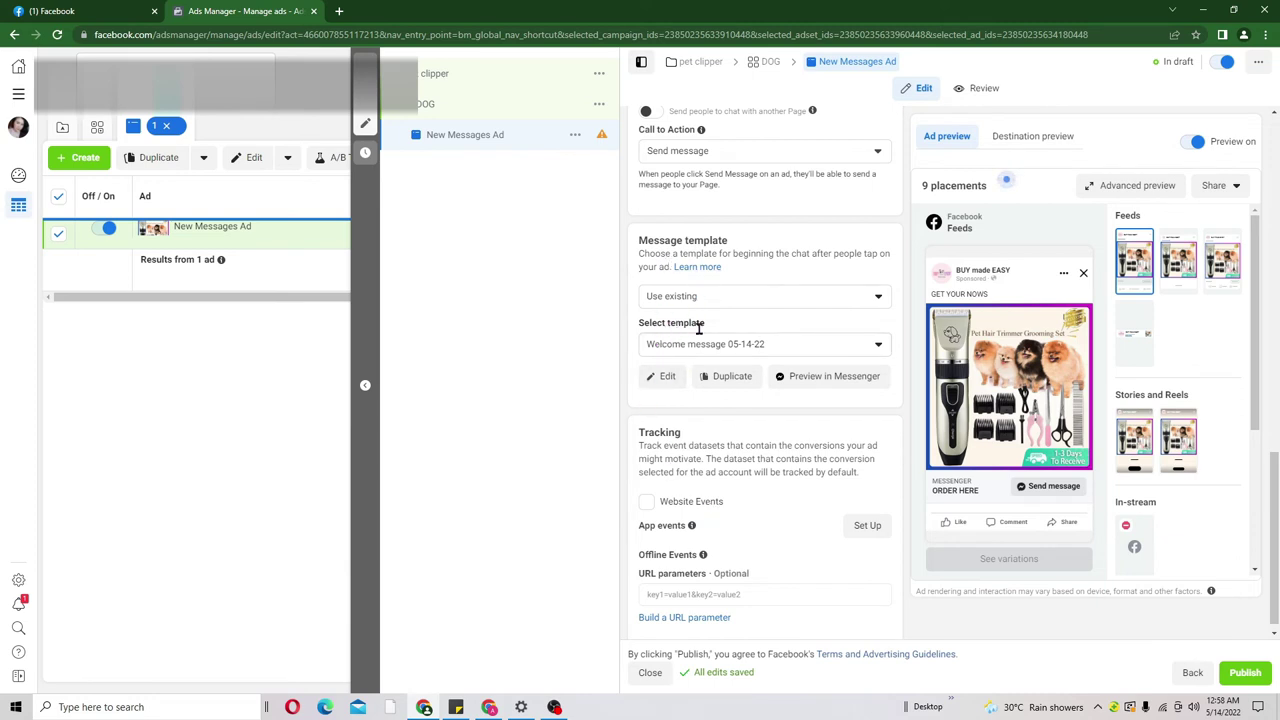
Try to publish the ad, view the debit or credit card form for the payment method, and dismiss it.
scroll(1277, 483, "down", 1)
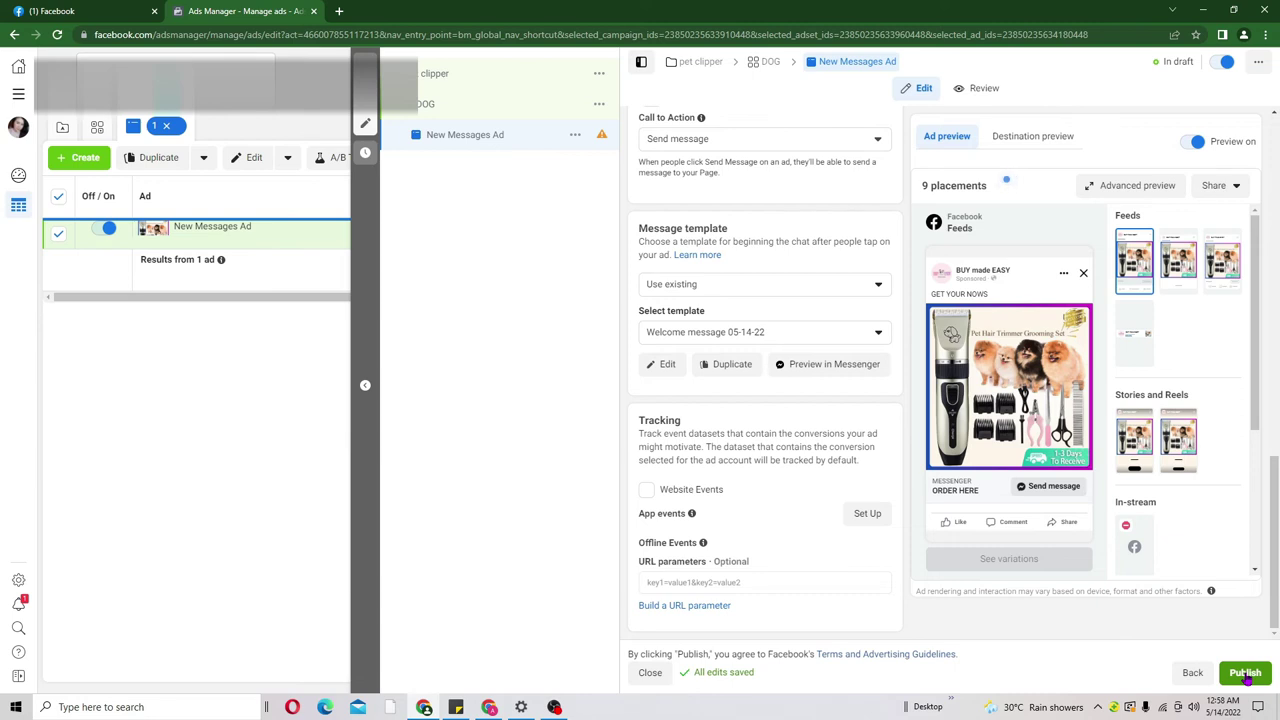
left_click(1247, 674)
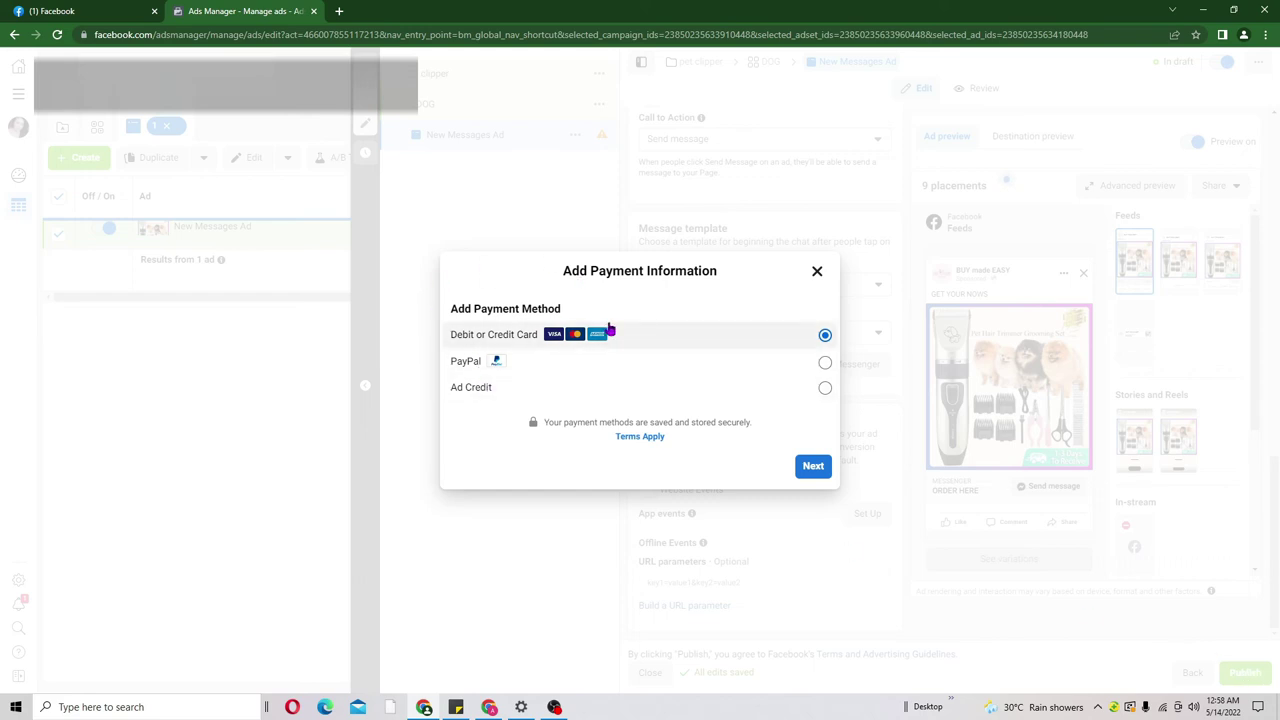
left_click(813, 465)
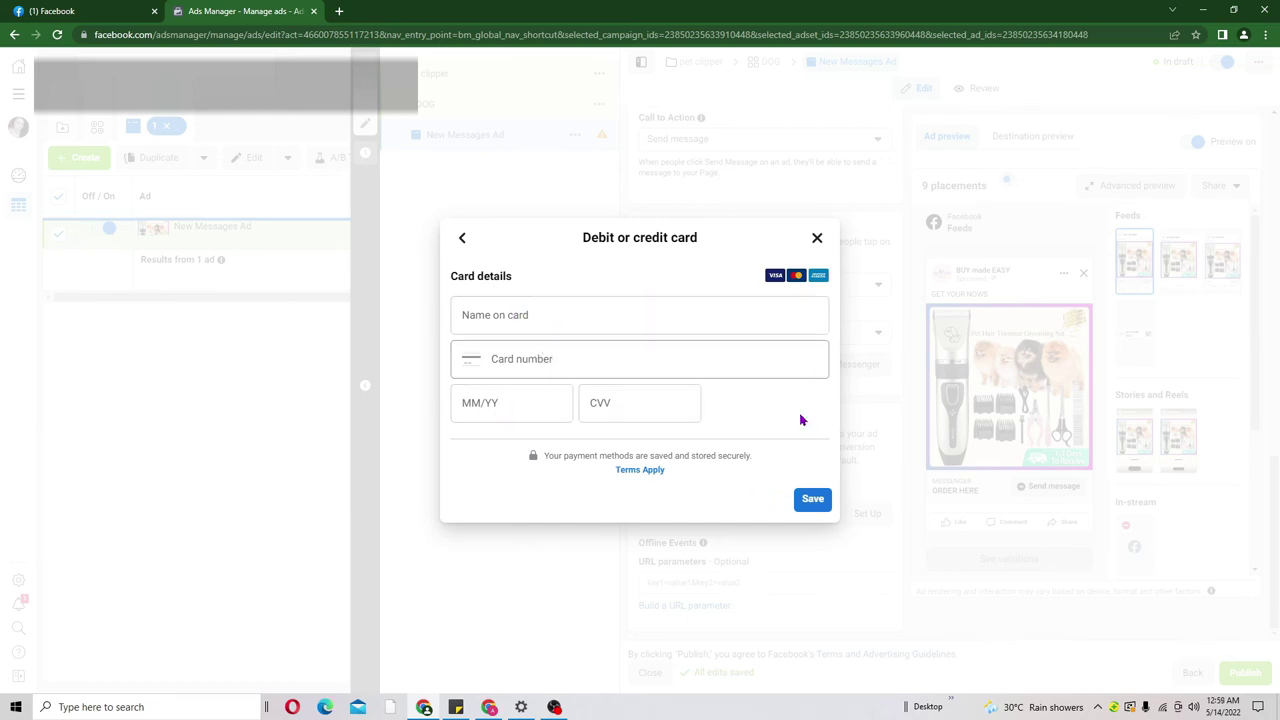
left_click(817, 238)
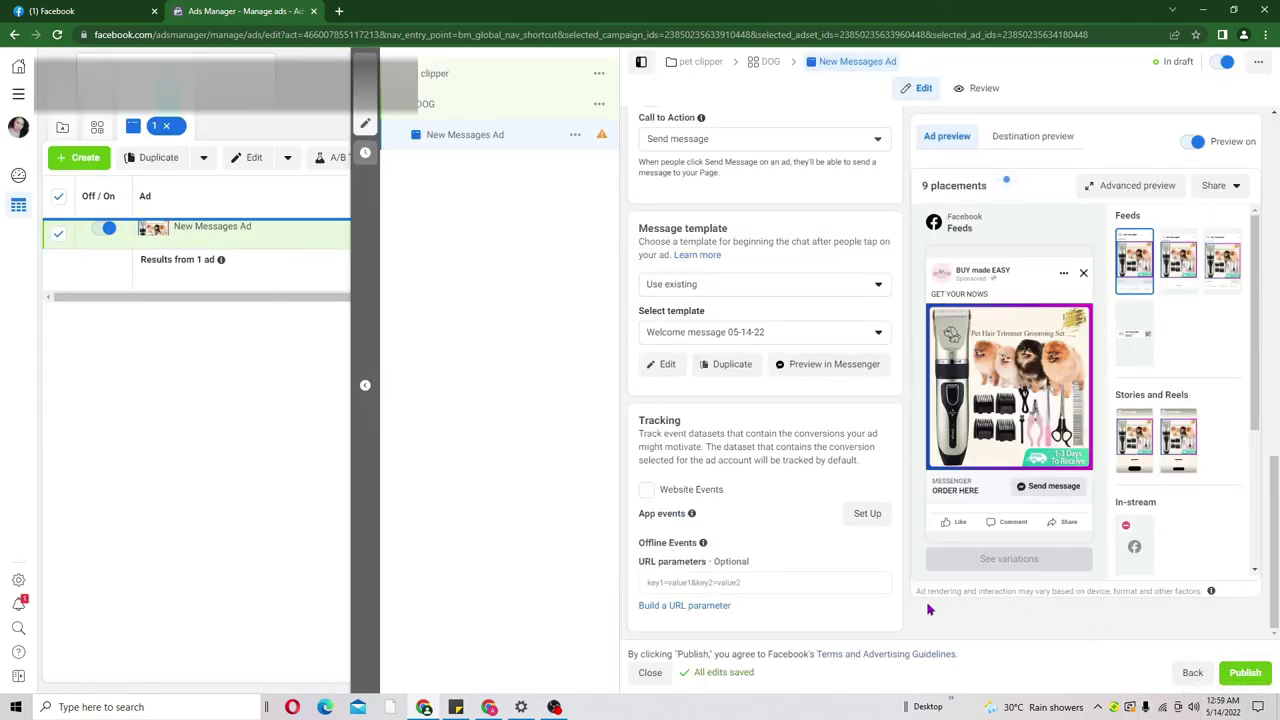
Go to the ad account's billing settings, view the debit or credit card form for adding a payment method, and close it.
left_click(18, 96)
left_click(98, 352)
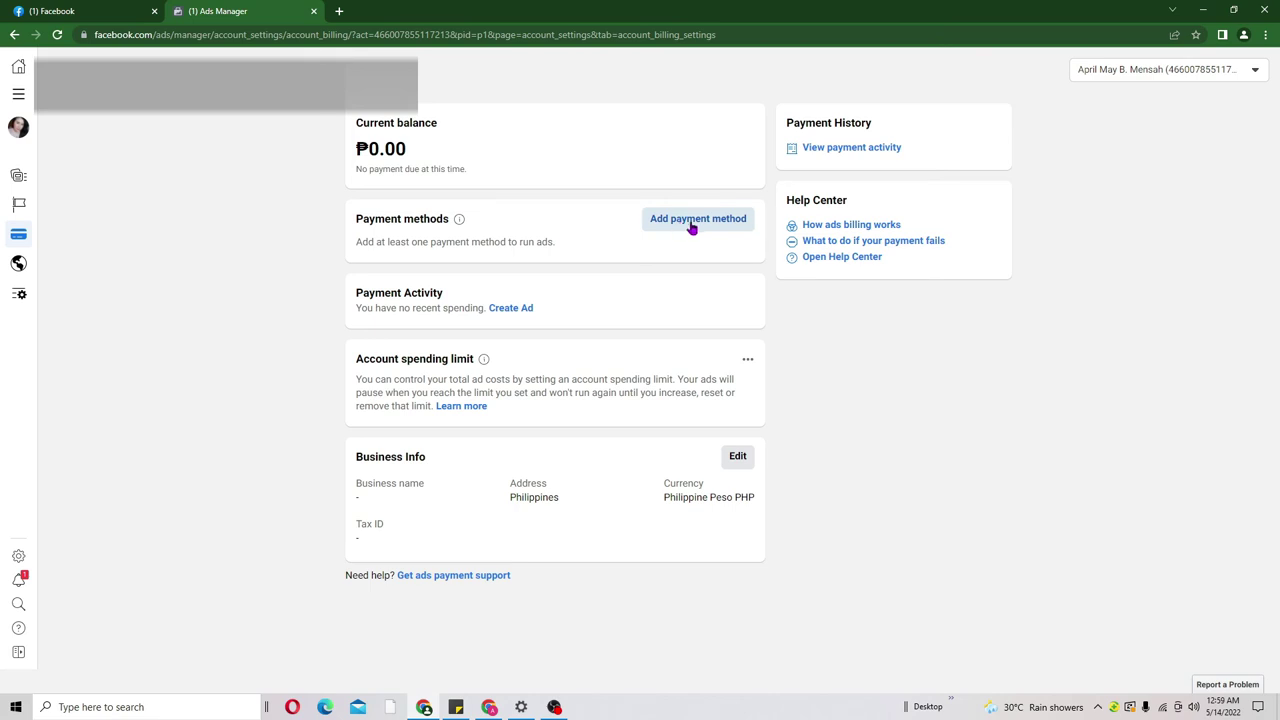
left_click(705, 230)
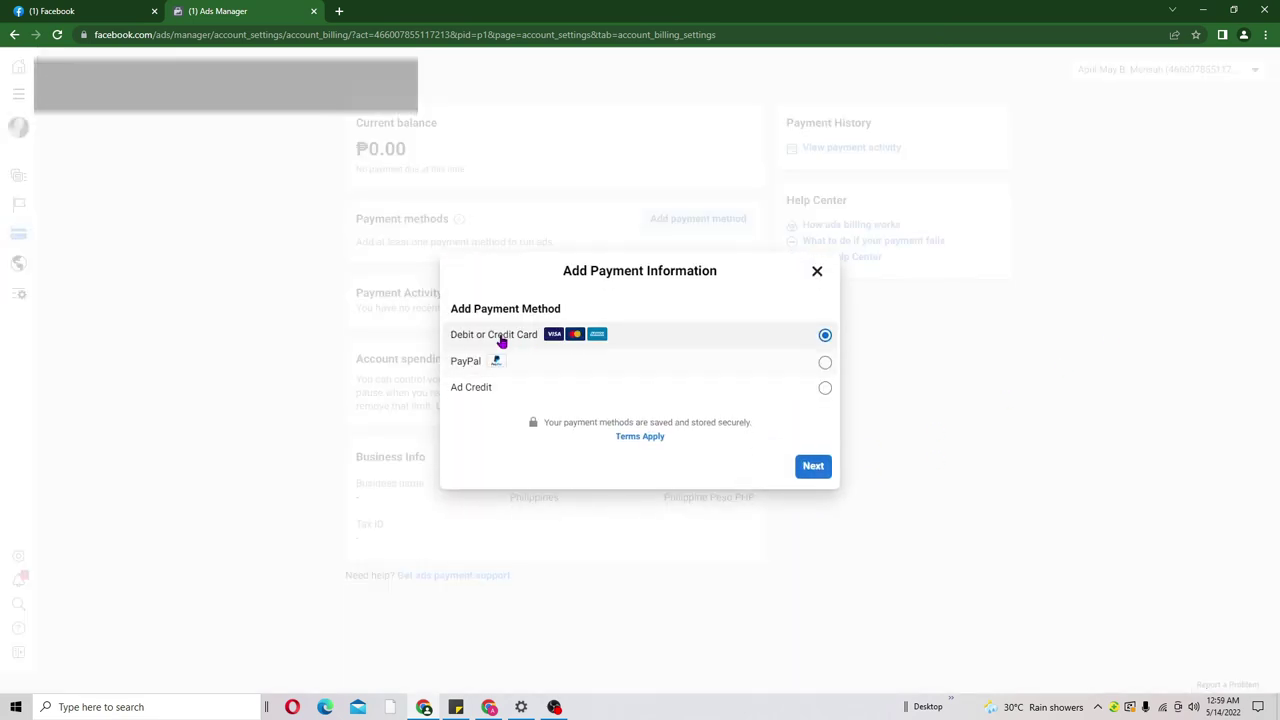
left_click(818, 474)
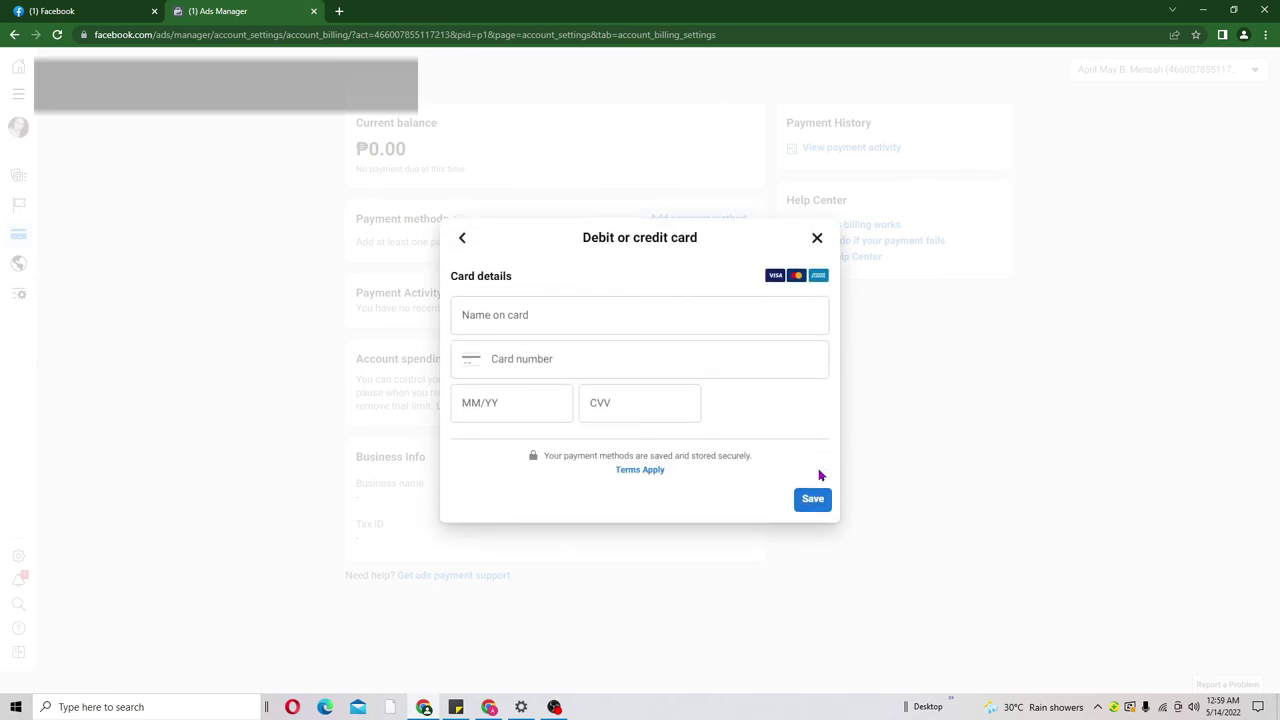
left_click(817, 239)
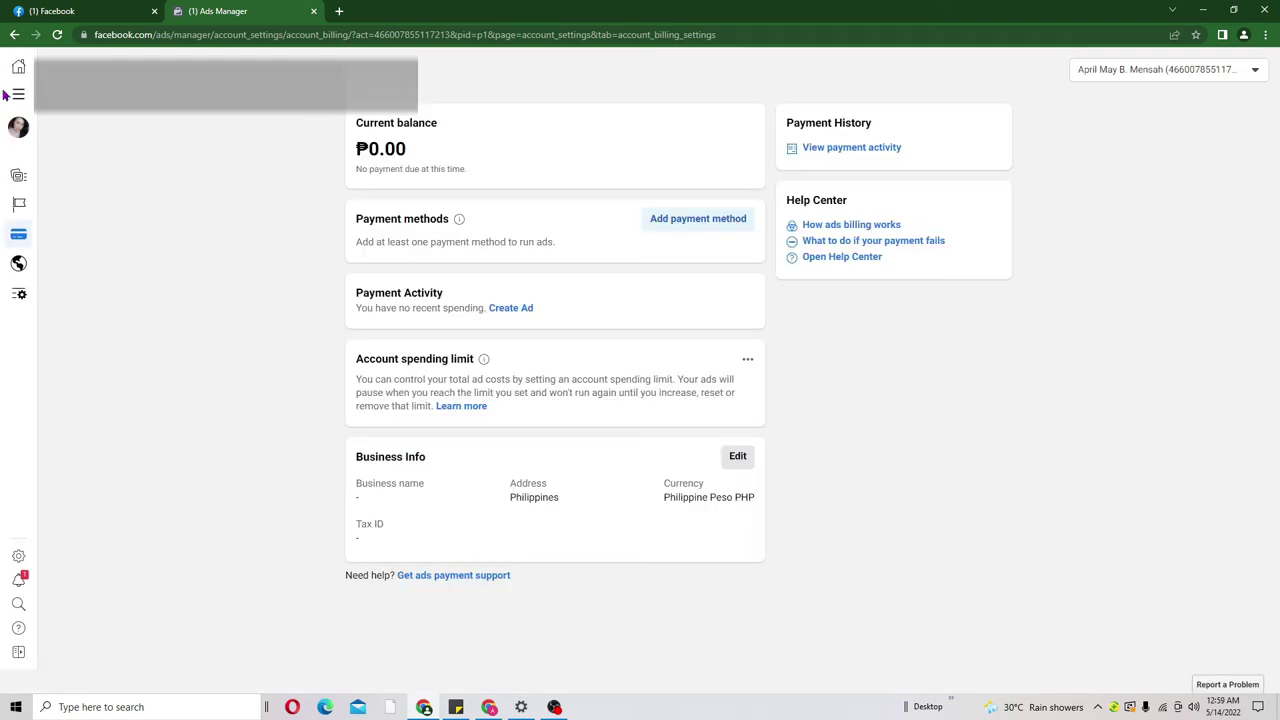
Return to the Ads Manager campaign list, select the pet clipper campaign, and show its ad sets.
left_click(12, 95)
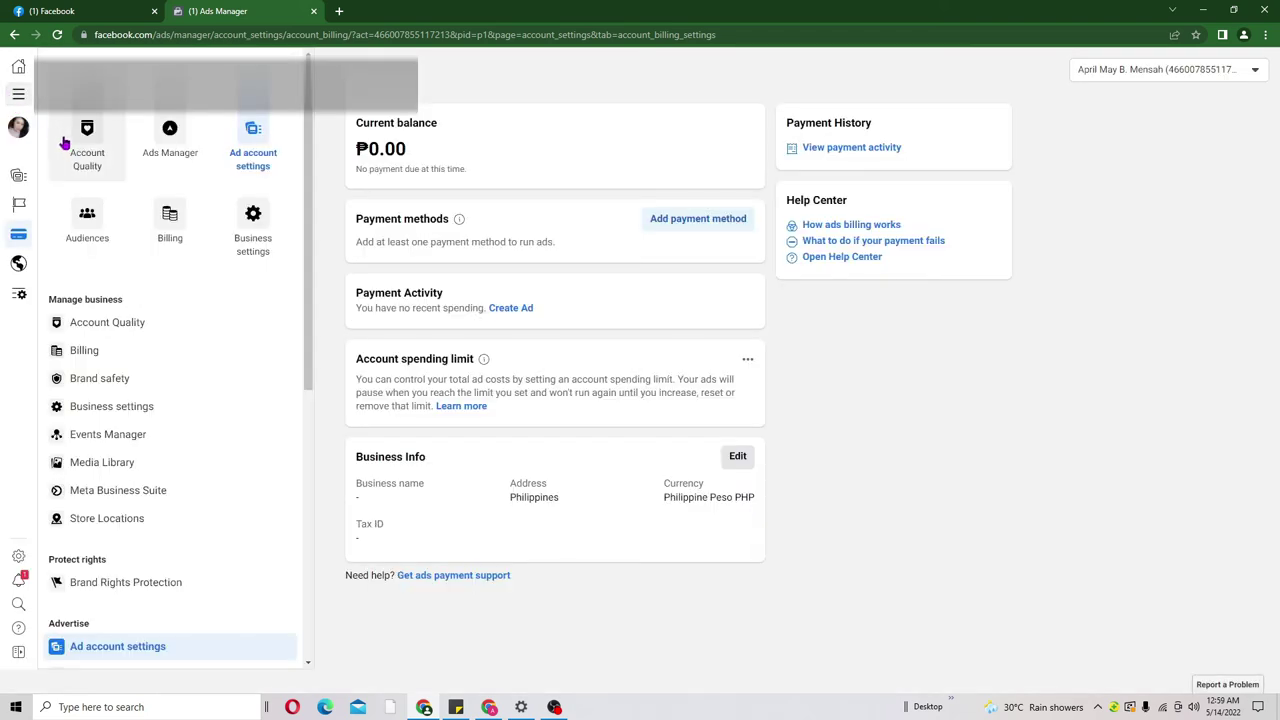
left_click(152, 158)
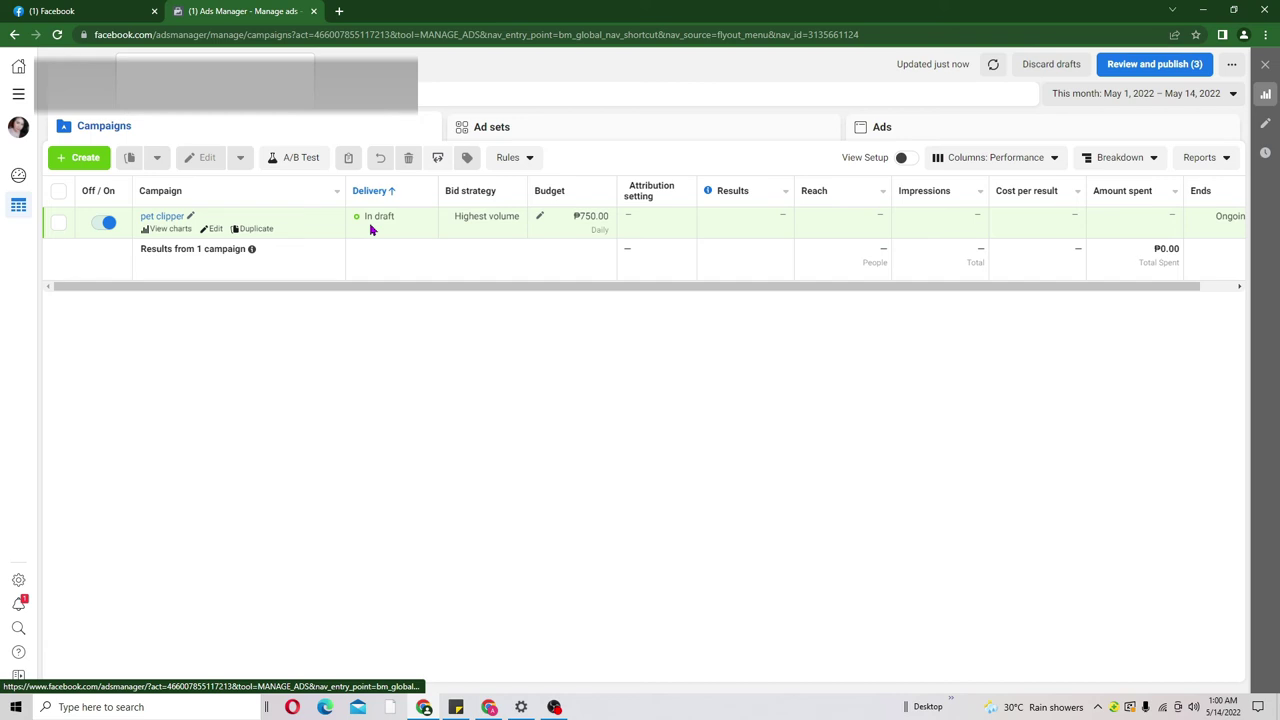
left_click(58, 222)
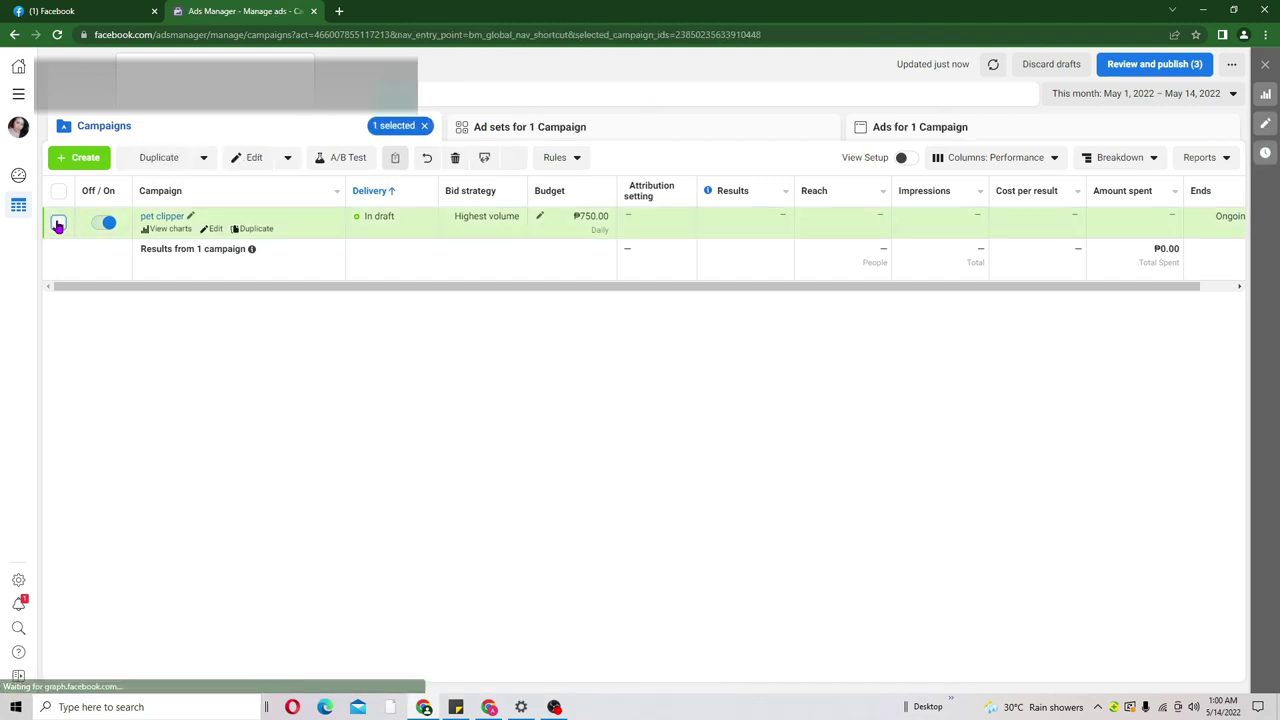
left_click(683, 126)
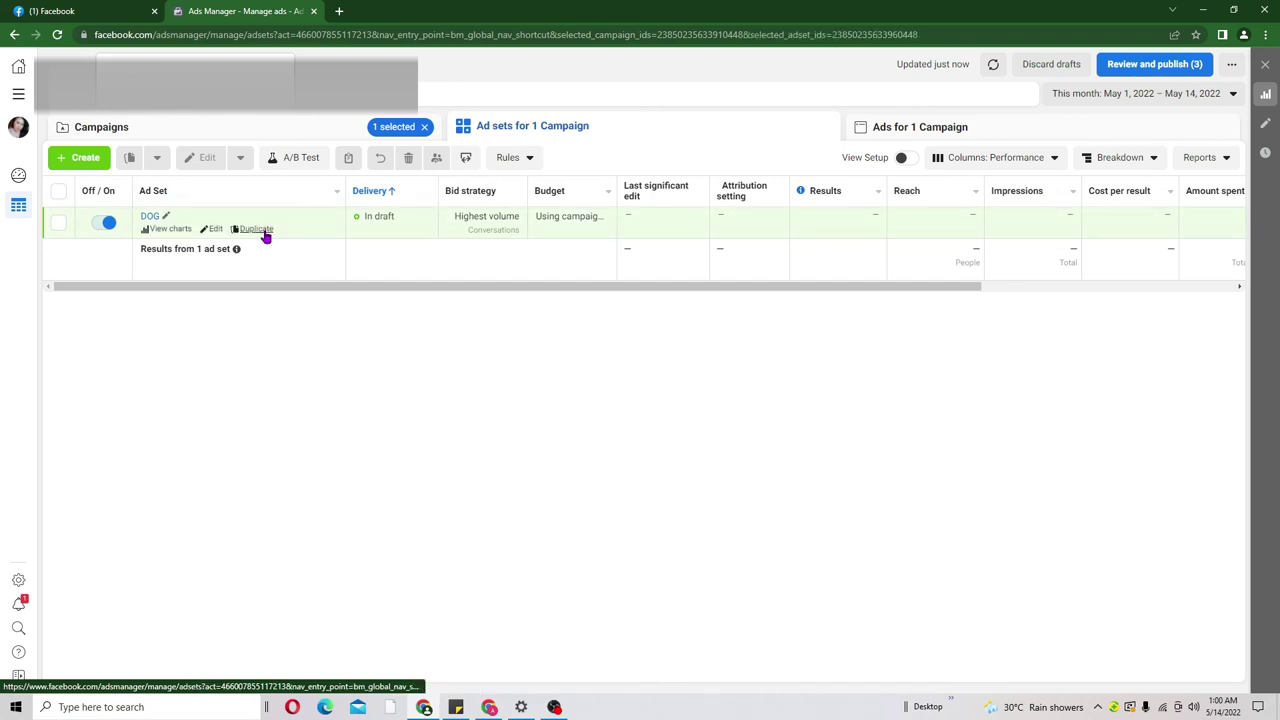
Duplicate the DOG ad set within its original campaign, making 2 copies.
left_click(264, 231)
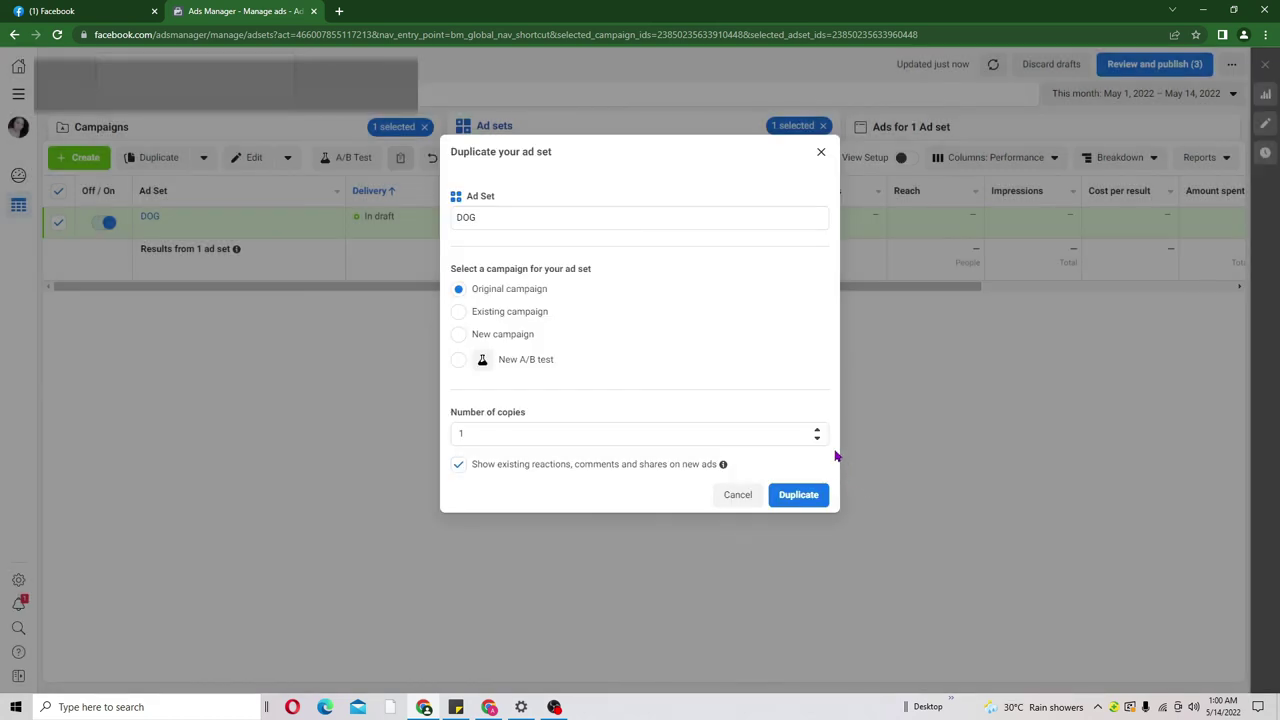
left_click(817, 429)
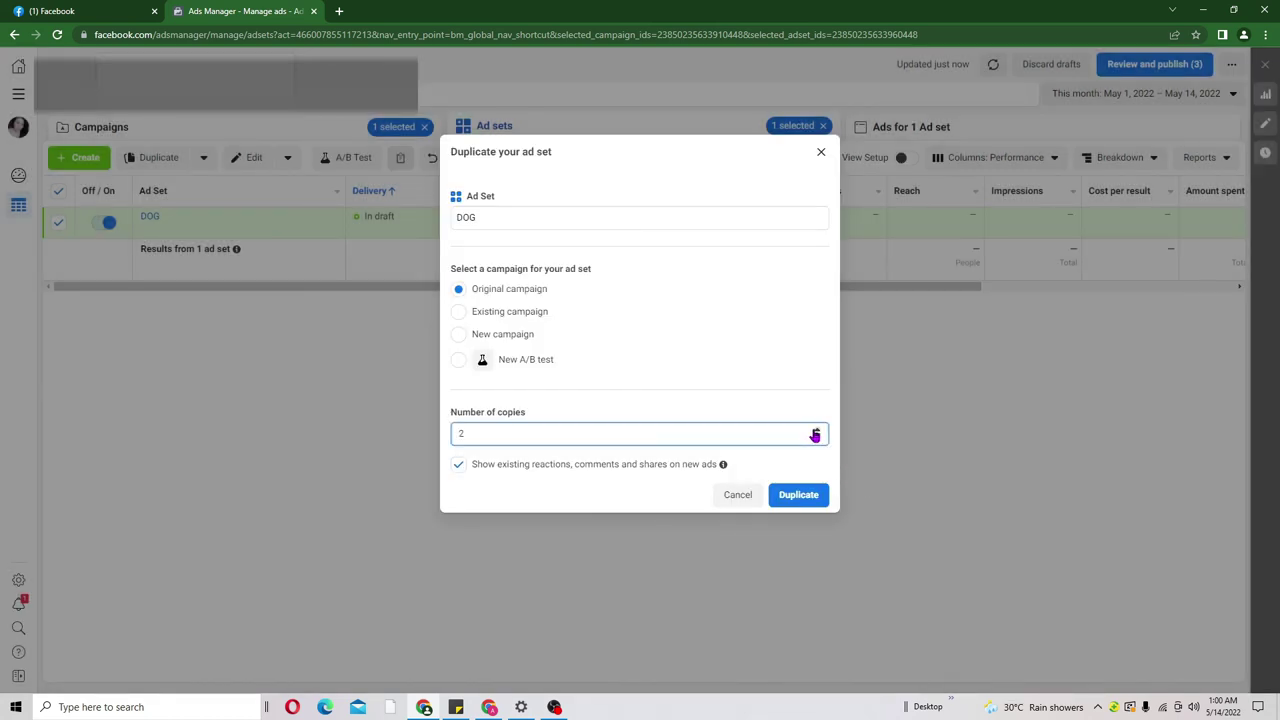
left_click(800, 497)
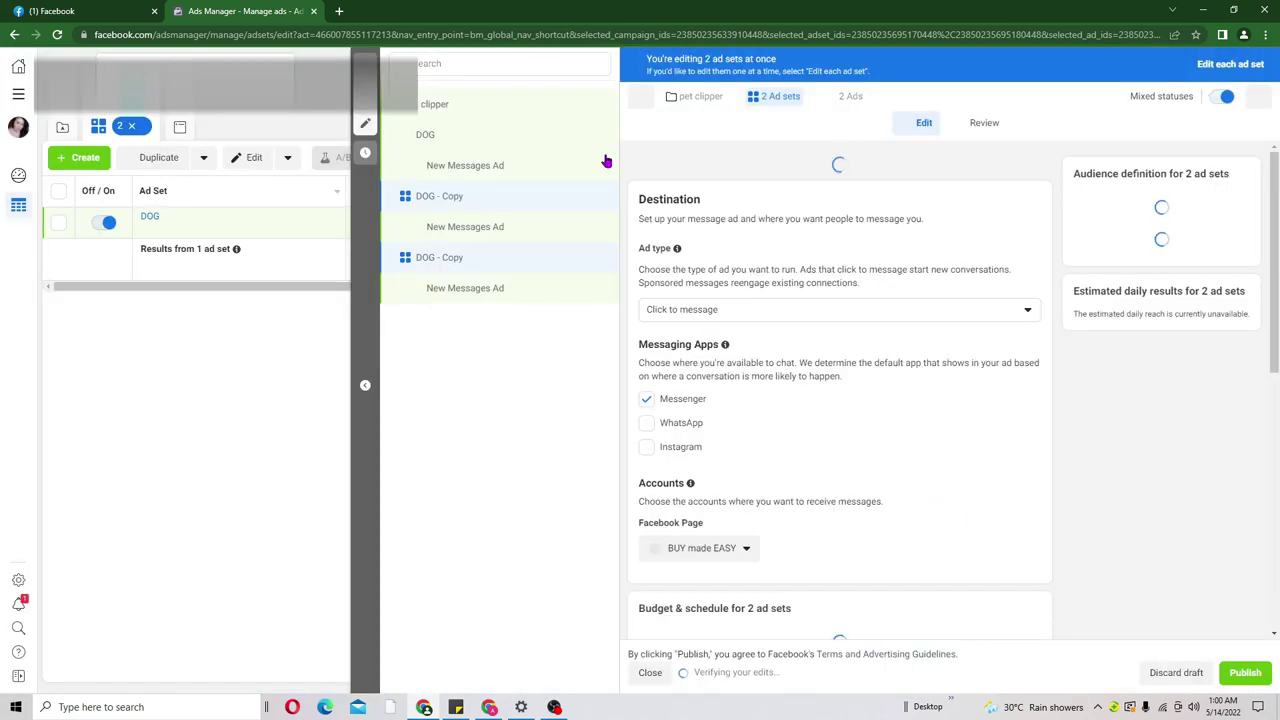
In the first DOG copy's detailed targeting, replace the Dogs interest with Pet store and check the estimated audience size.
left_click(430, 198)
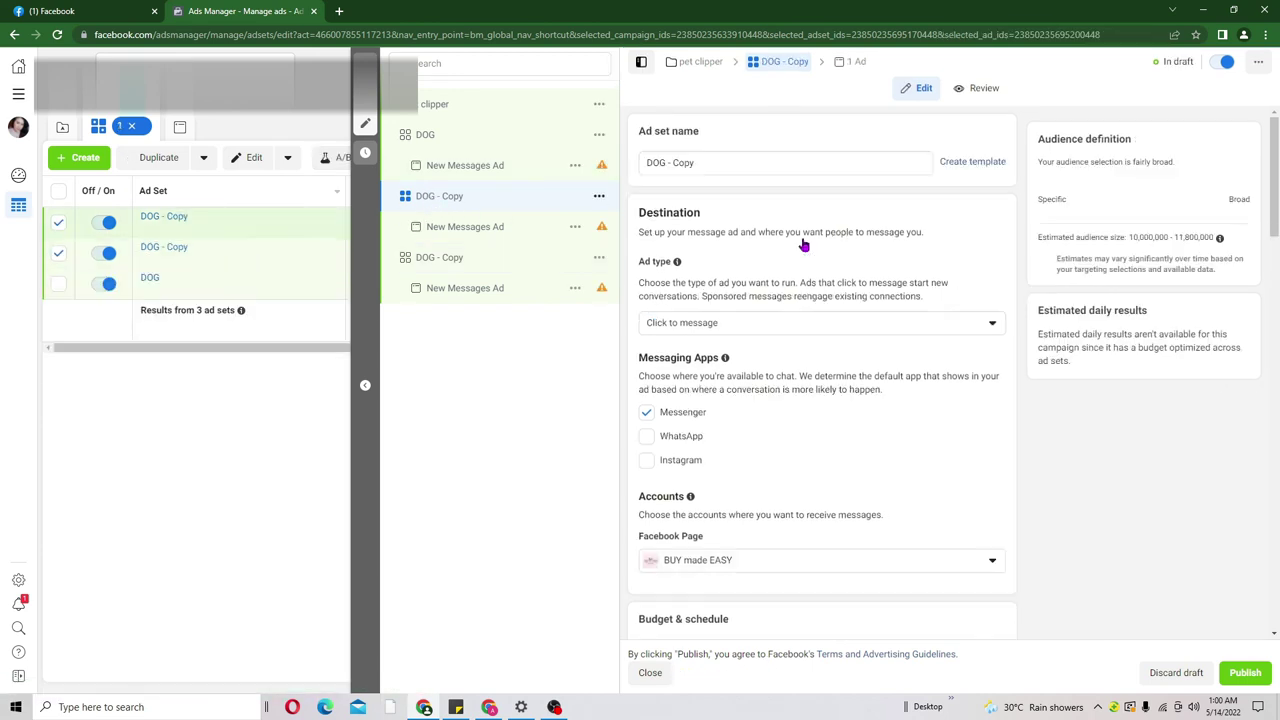
scroll(1275, 250, "down", 3)
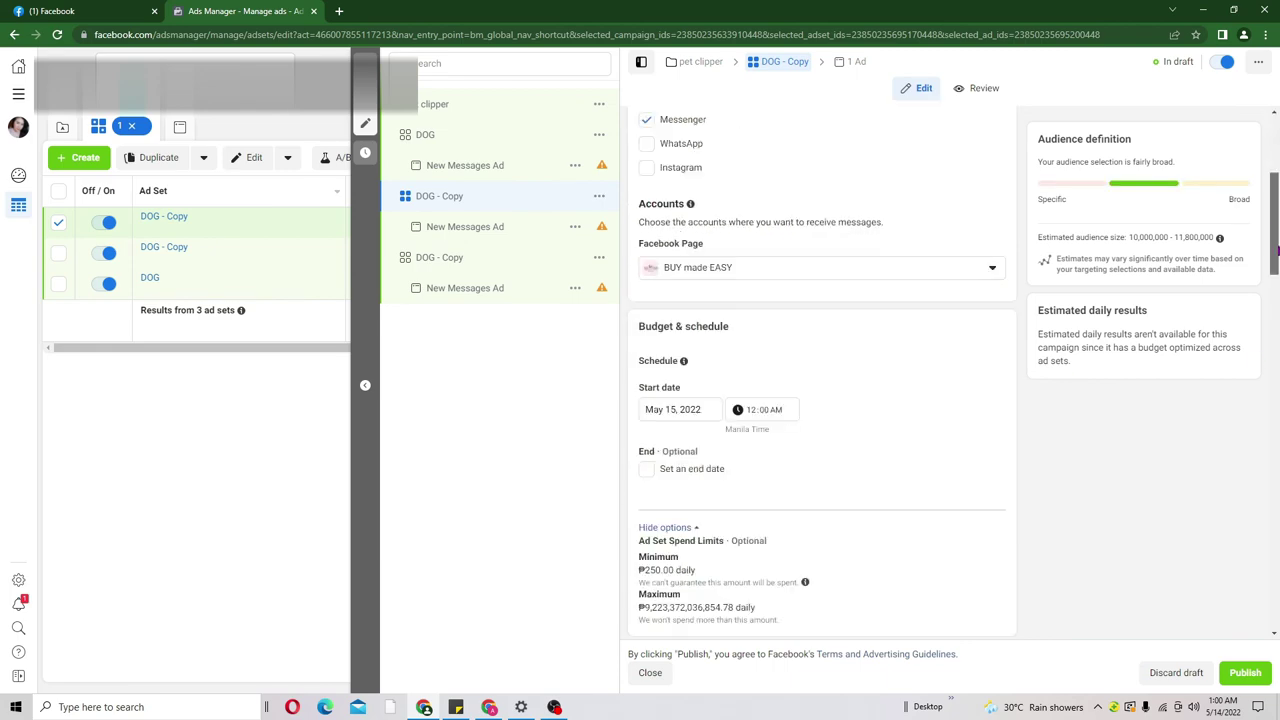
scroll(1276, 250, "down", 4)
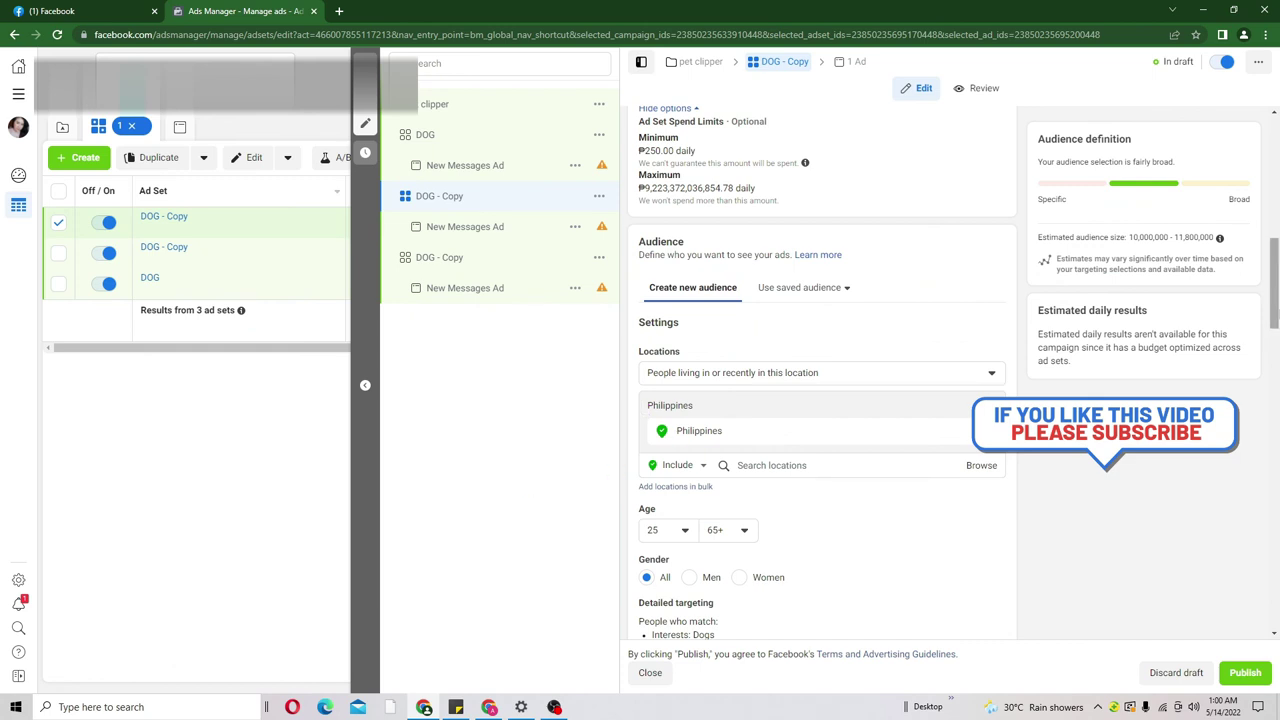
scroll(741, 301, "down", 3)
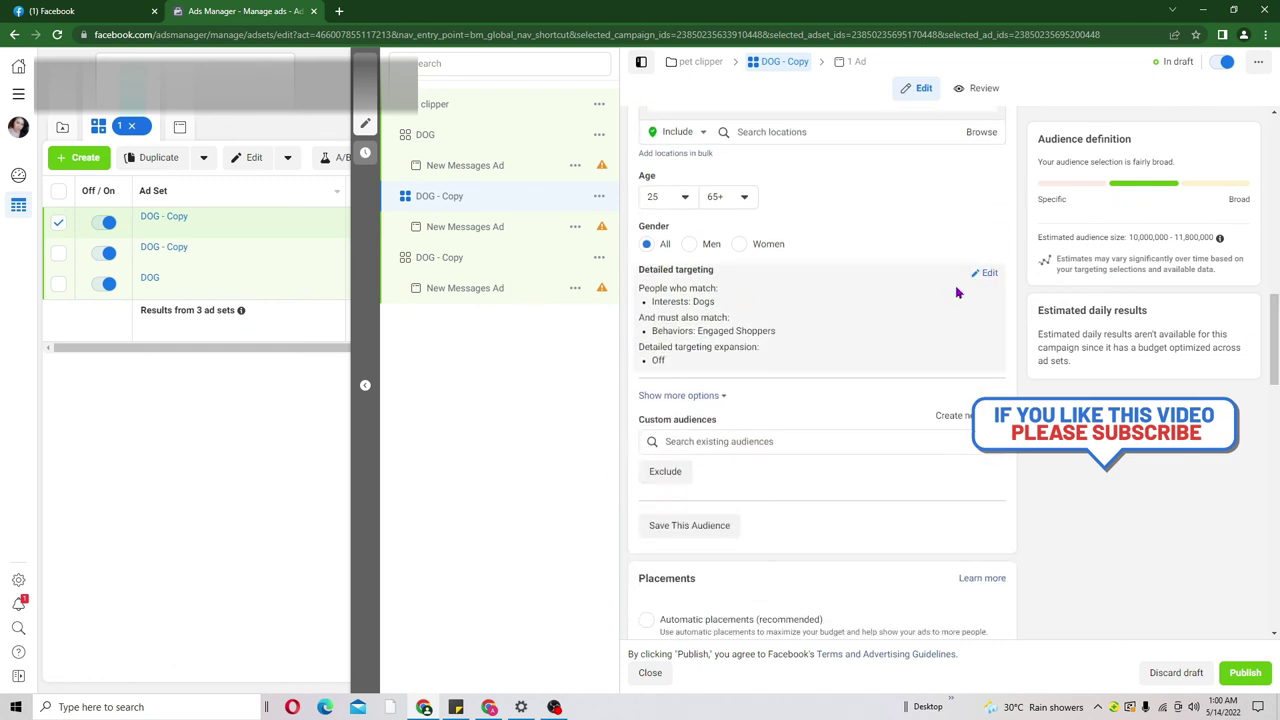
left_click(988, 274)
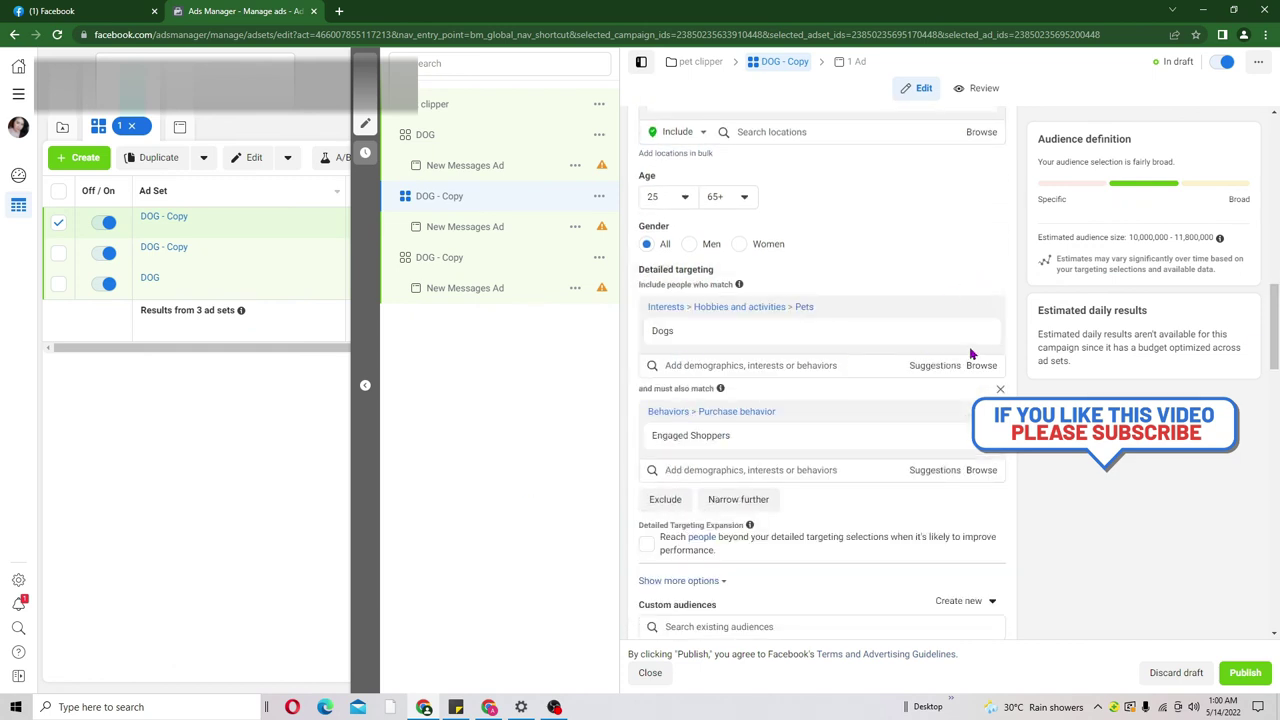
mouse_move(652, 331)
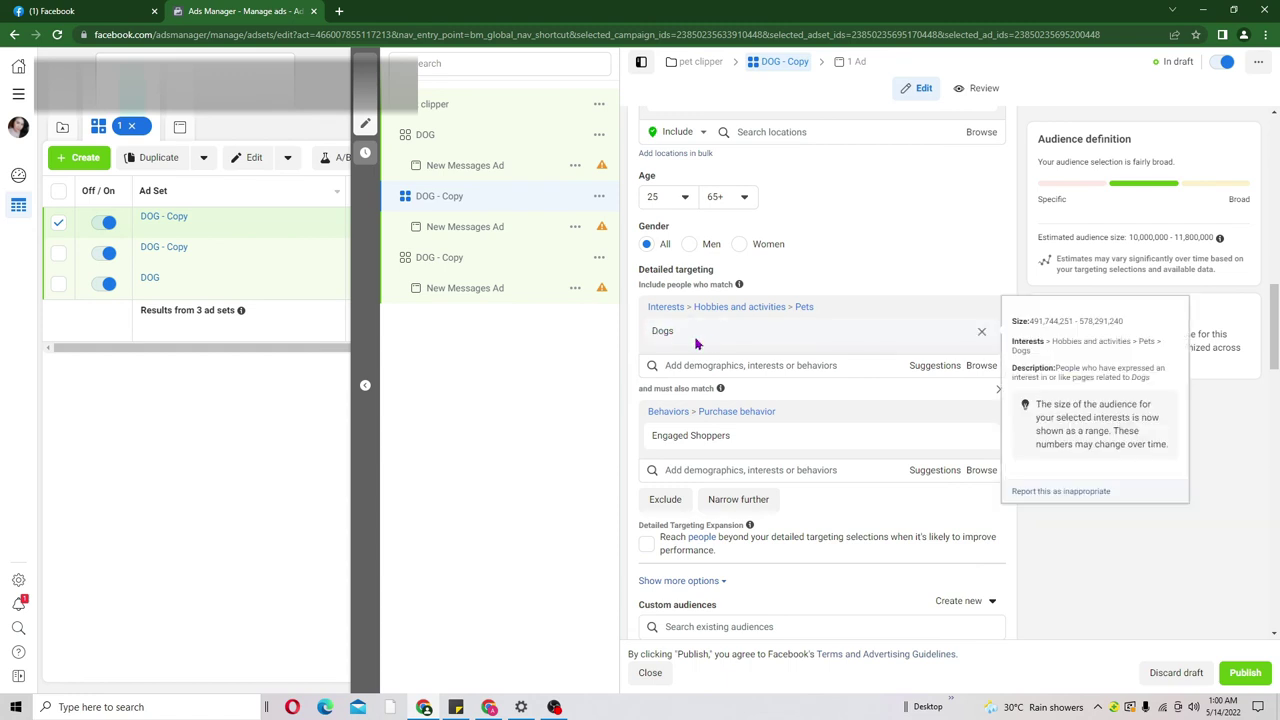
left_click(930, 366)
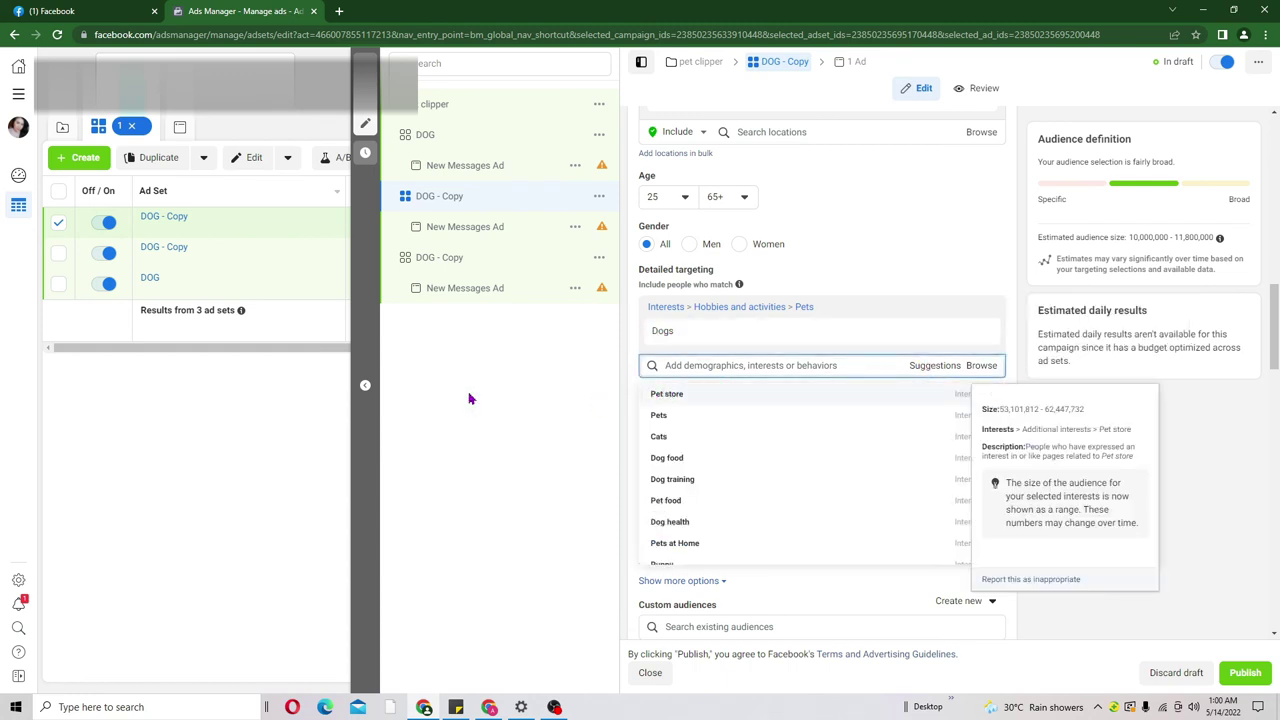
left_click(666, 393)
mouse_move(1020, 378)
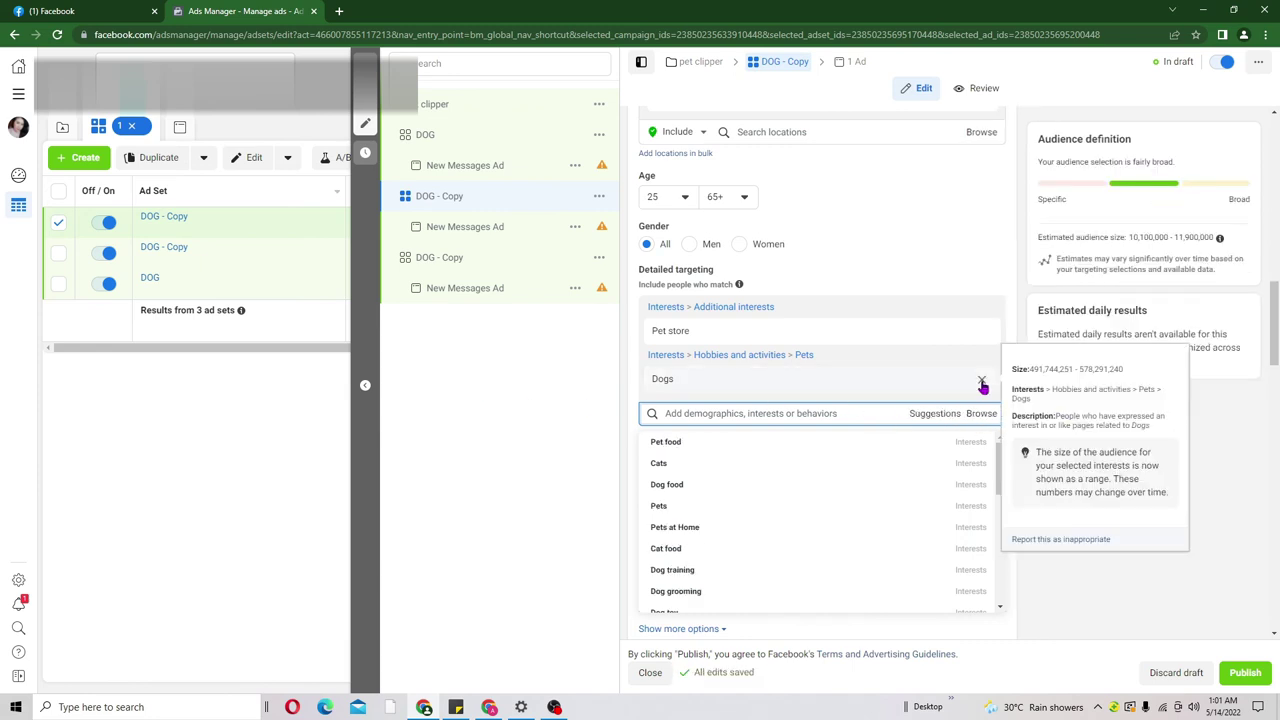
left_click(982, 385)
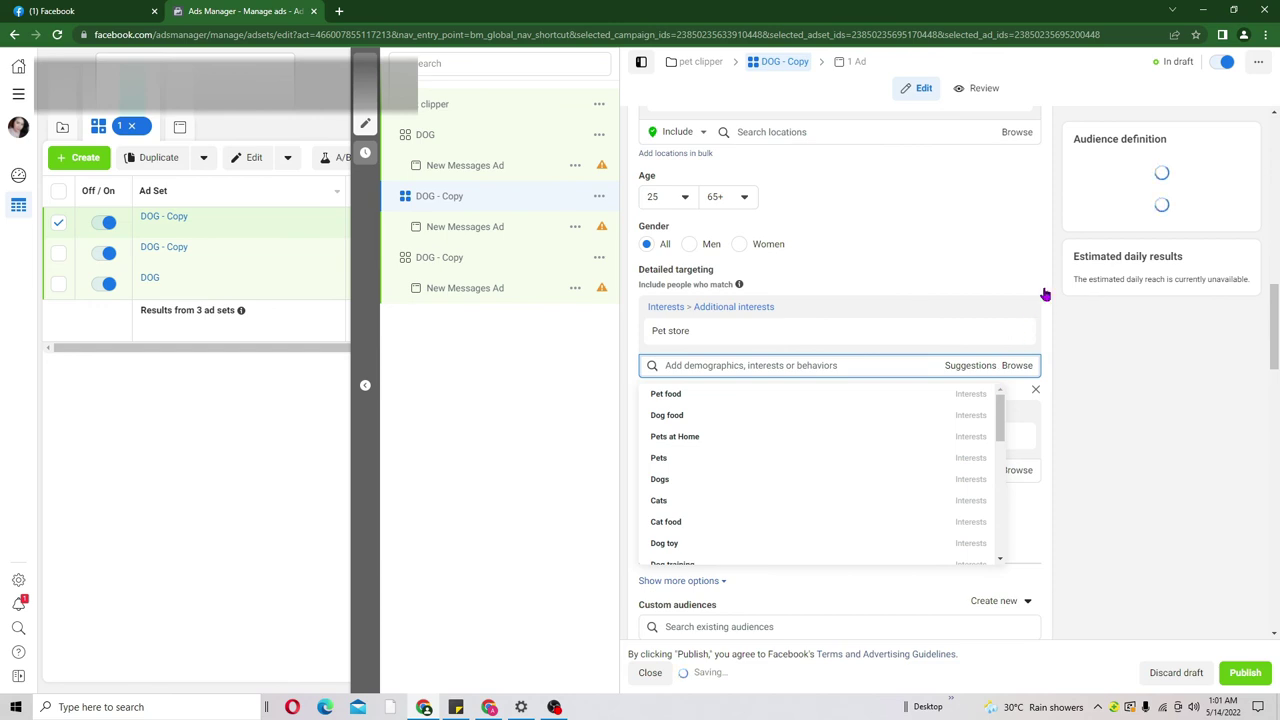
left_click(1045, 294)
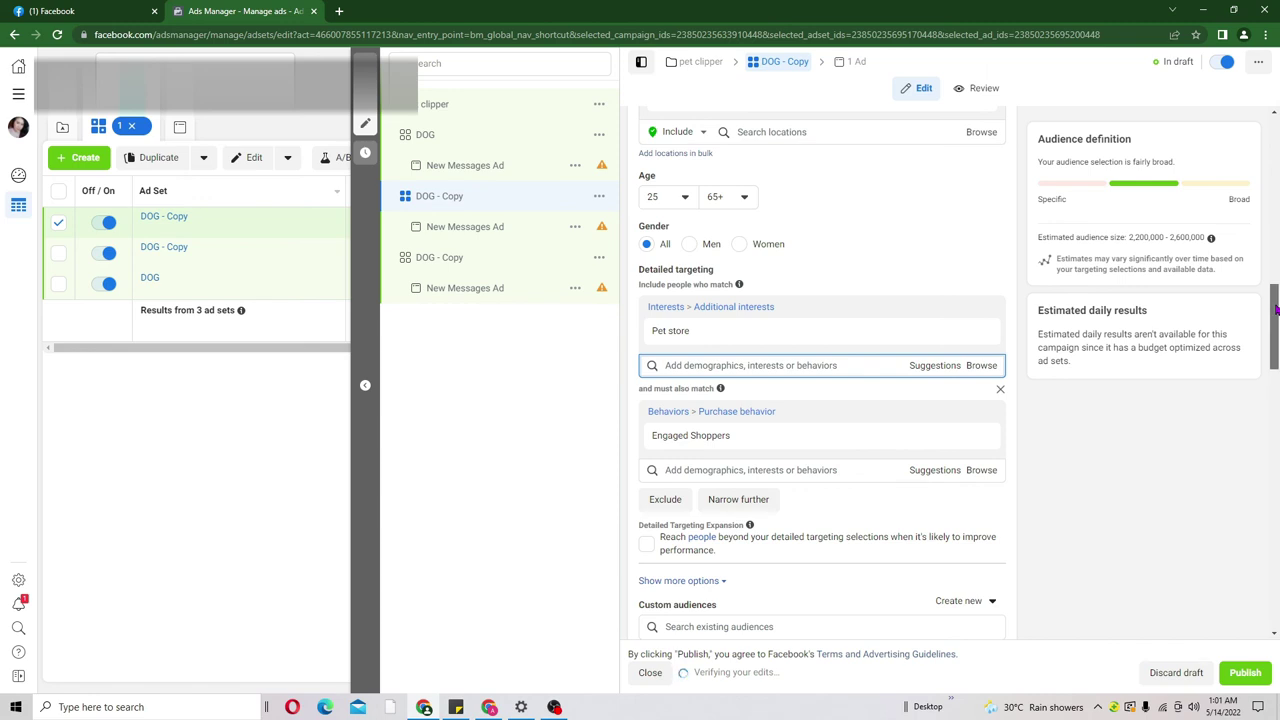
left_click_drag(1148, 237, 1210, 238)
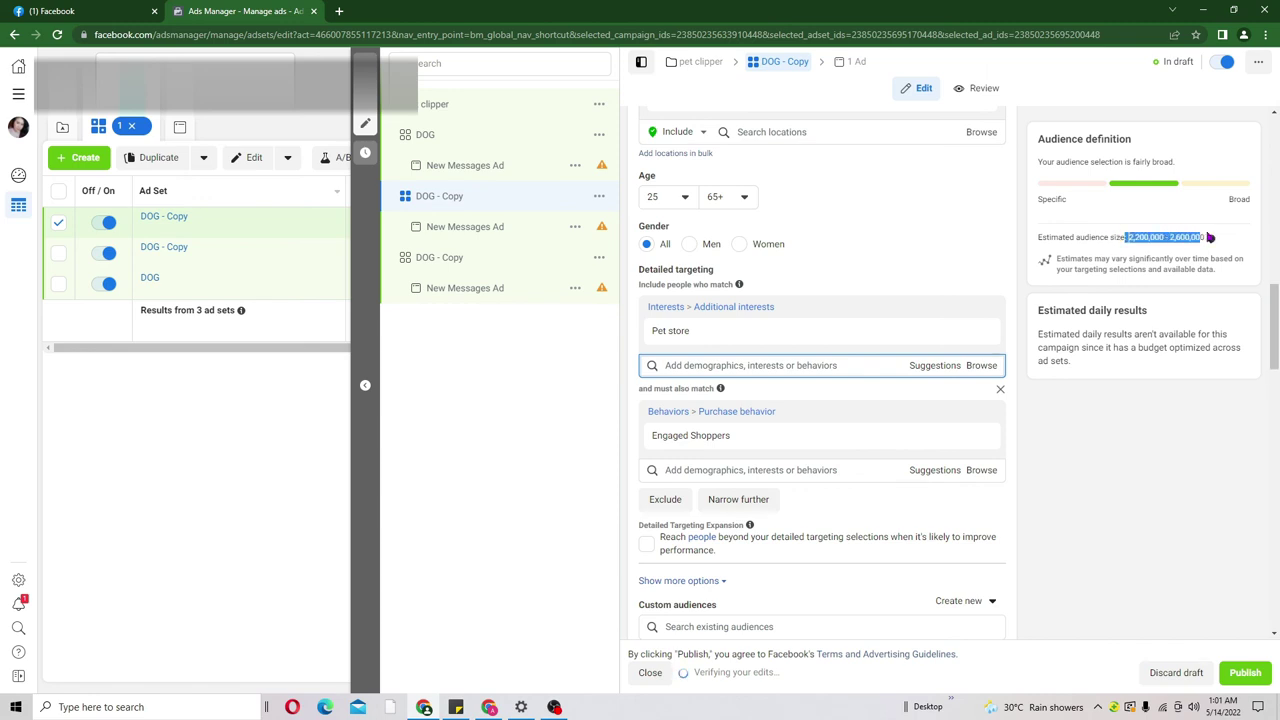
mouse_move(707, 440)
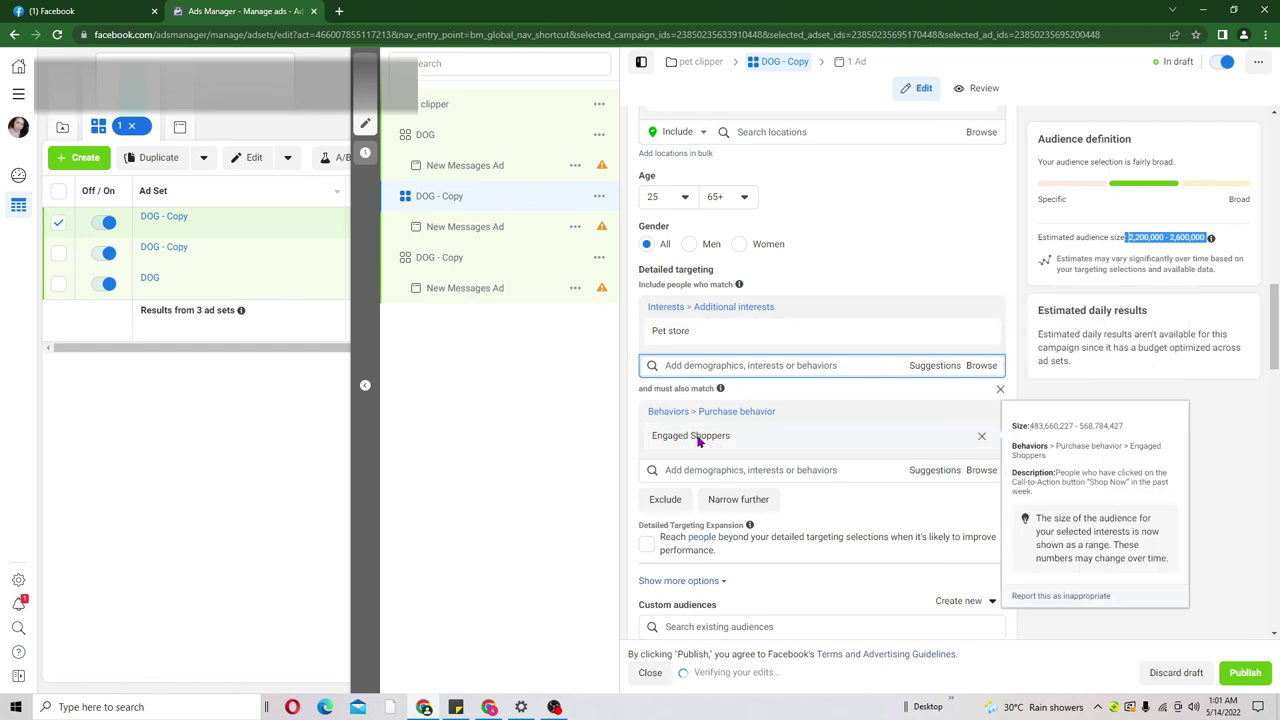
Rename the first DOG copy ad set as PET STORE.
left_click_drag(1276, 327, 1276, 160)
left_click_drag(694, 163, 597, 173)
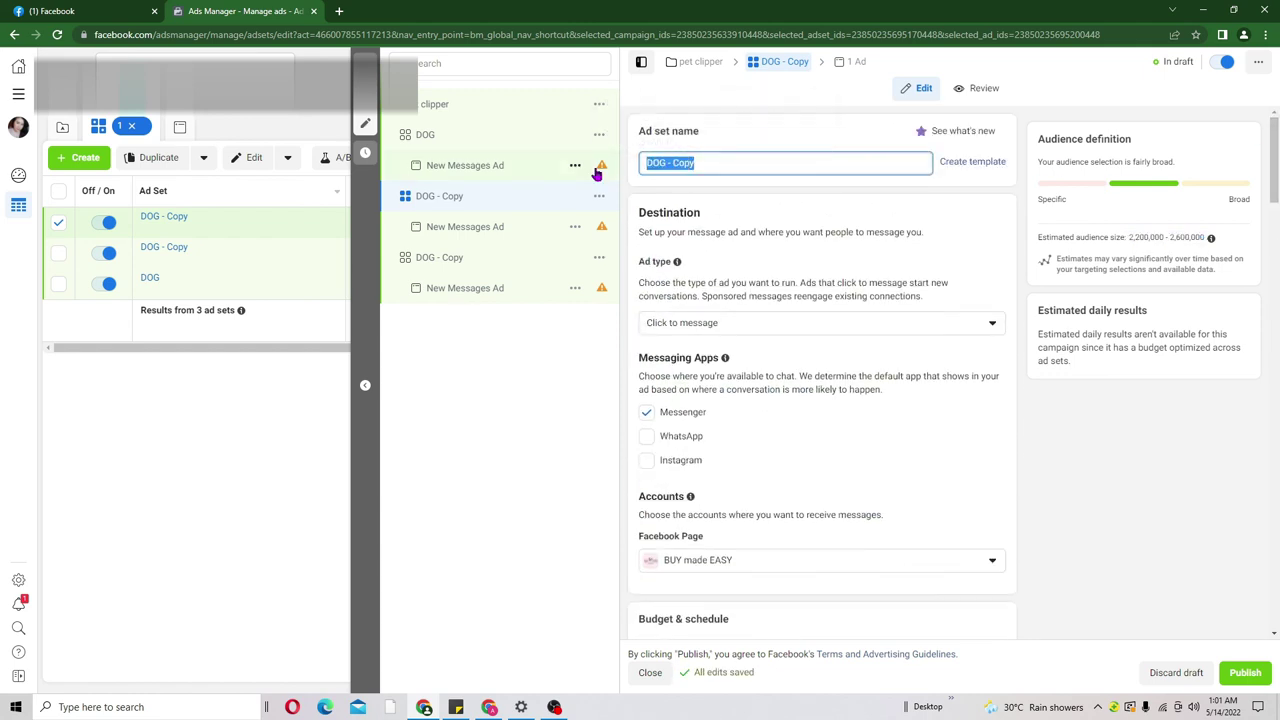
key("BackSpace")
type("PET STORE")
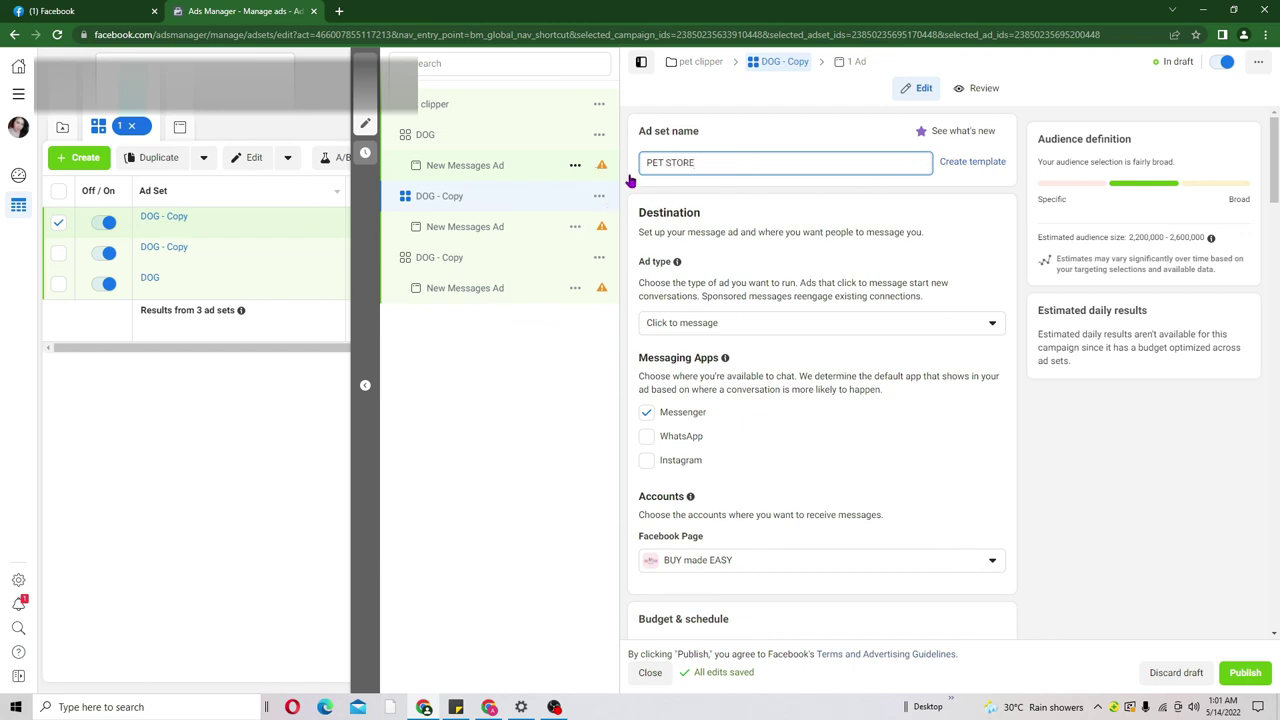
In the remaining DOG copy's detailed targeting, replace the Dogs interest with Cats and check the estimated audience size.
left_click(440, 258)
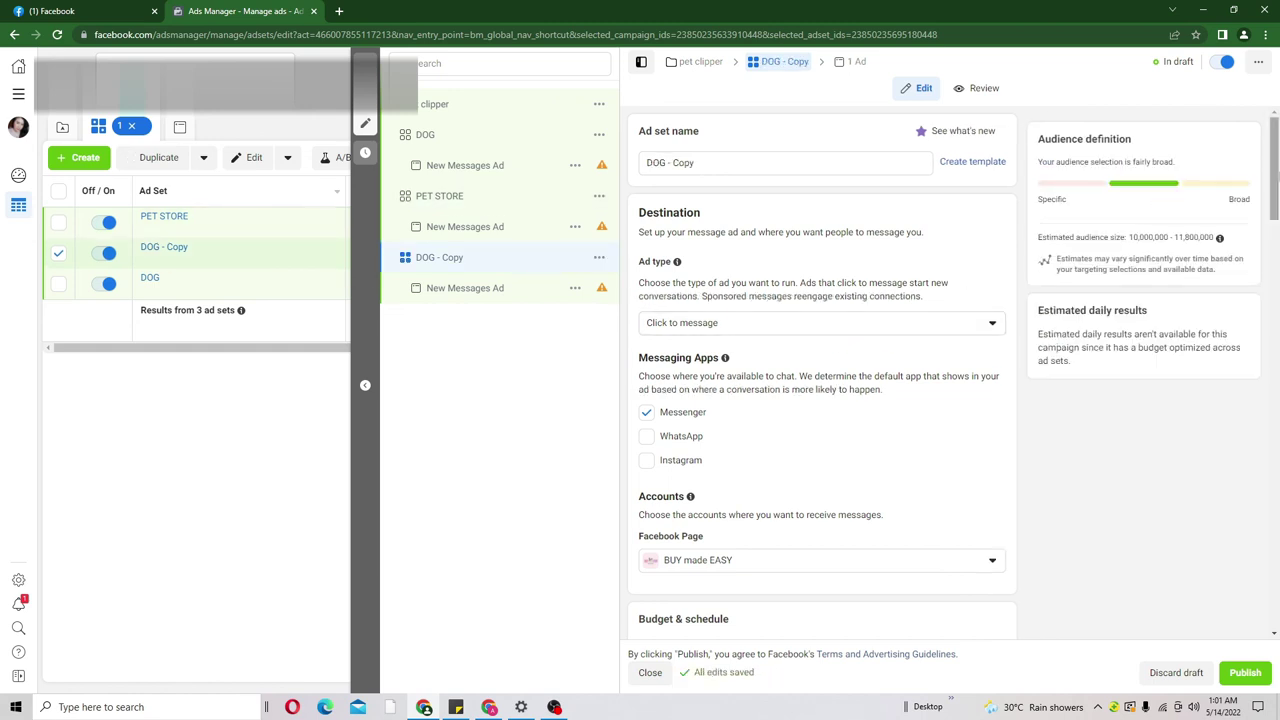
left_click_drag(1276, 172, 1276, 317)
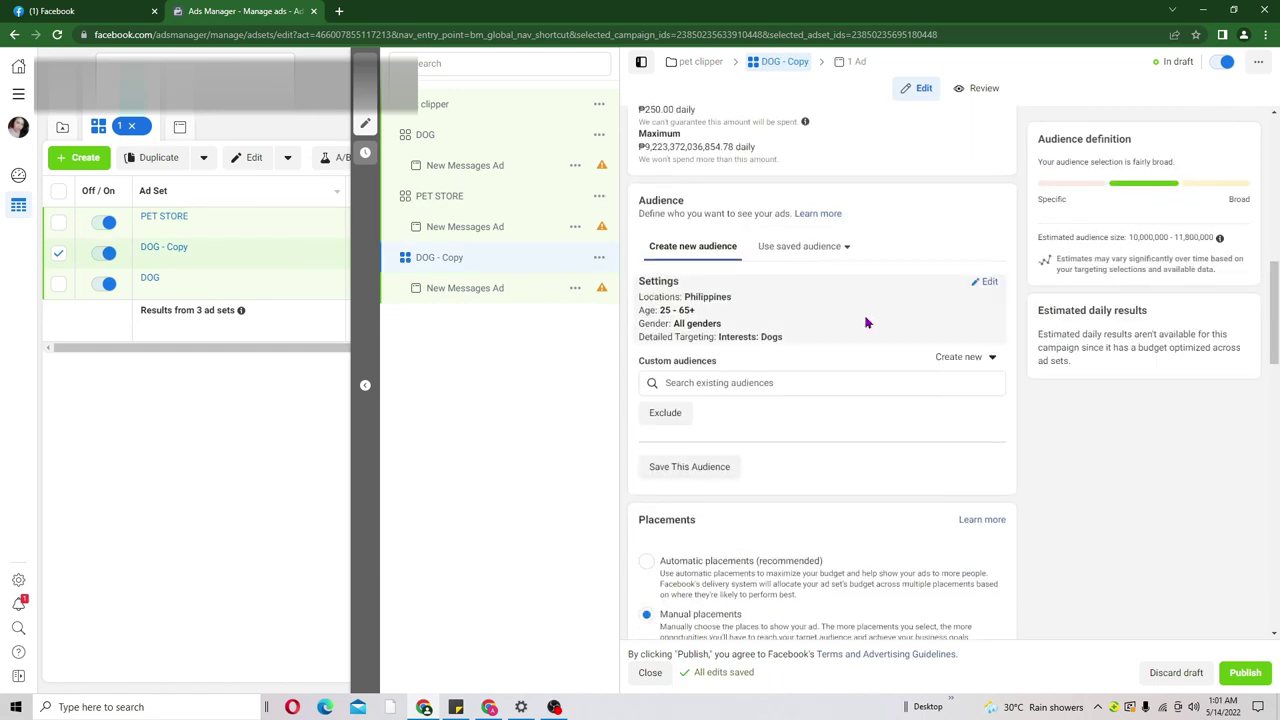
left_click(986, 284)
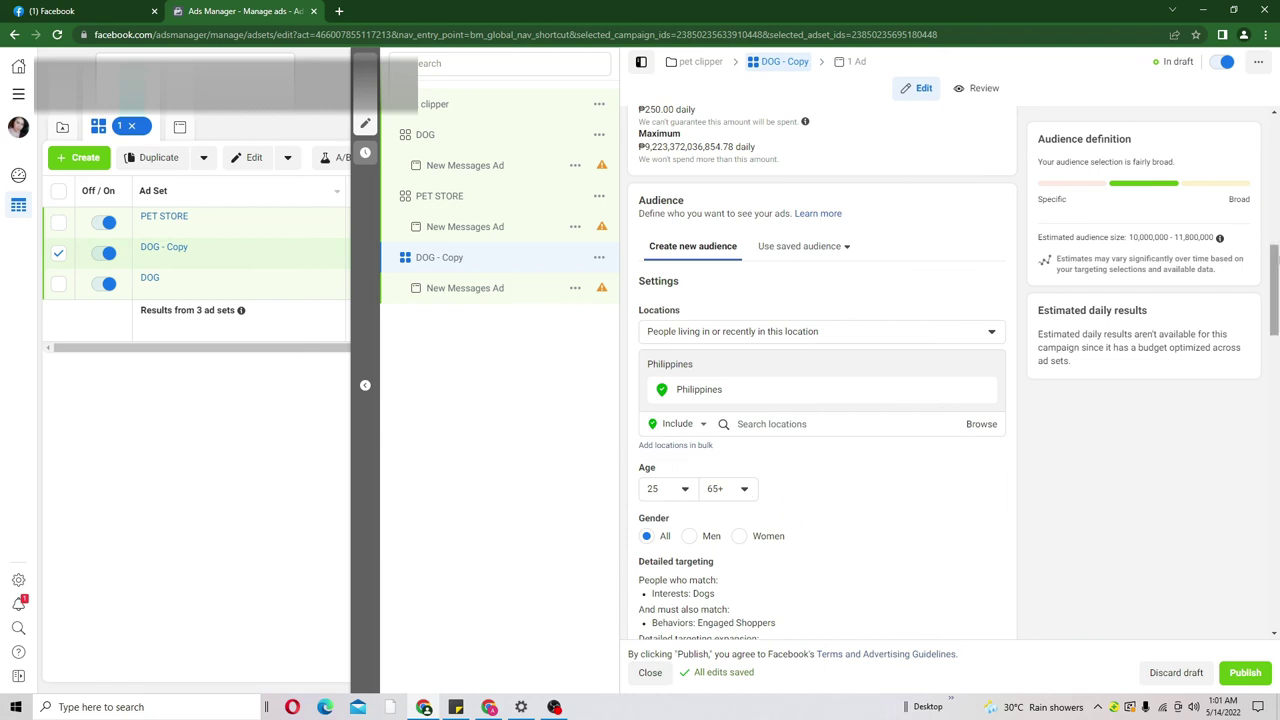
left_click_drag(1276, 290, 1276, 345)
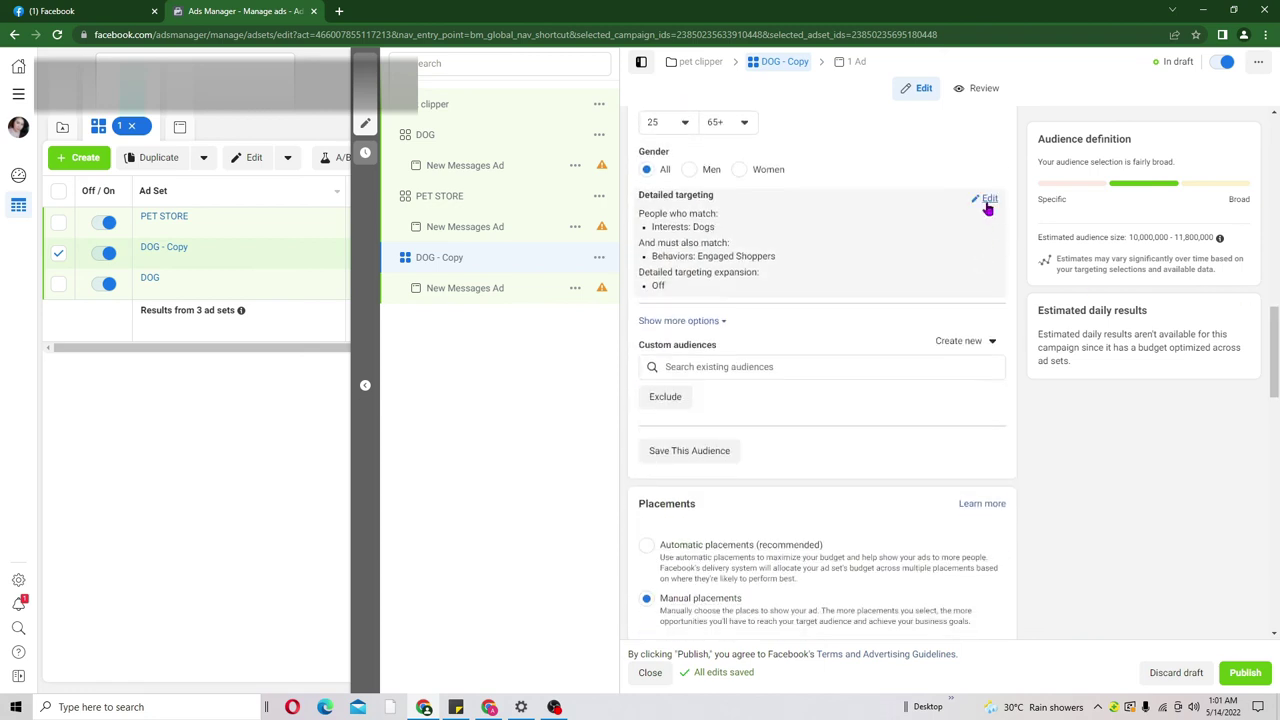
left_click(988, 202)
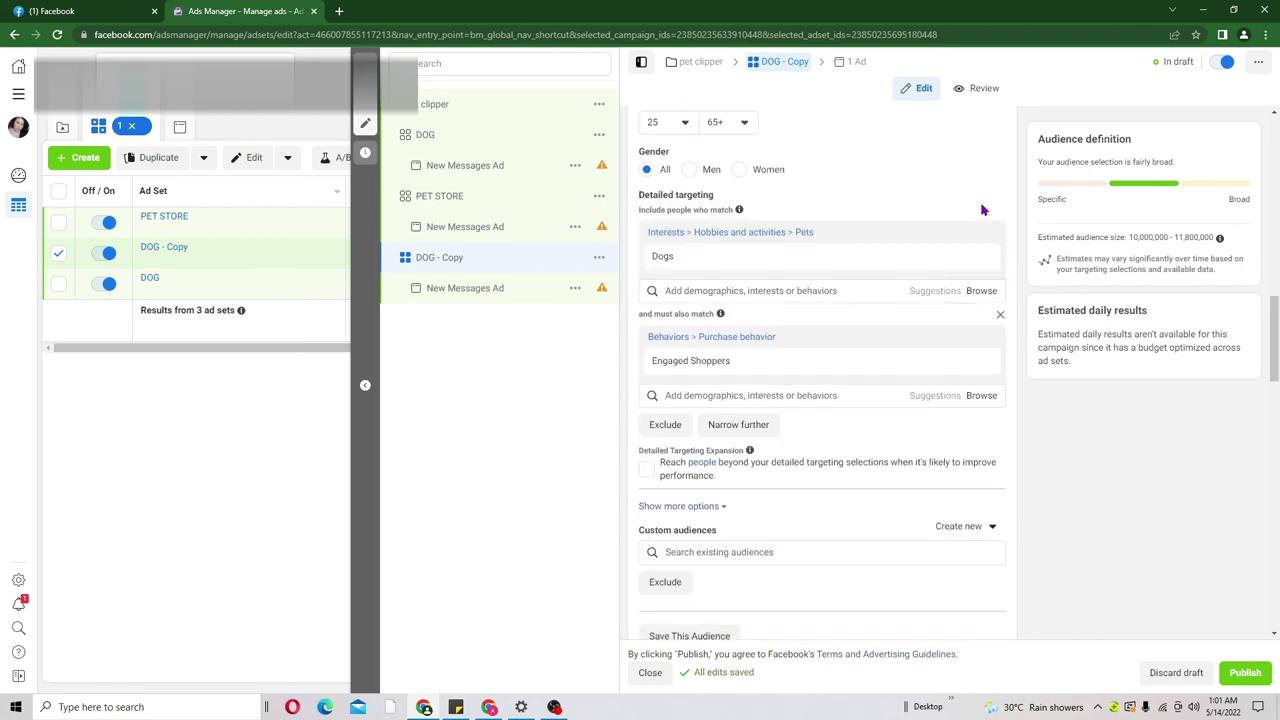
left_click(932, 292)
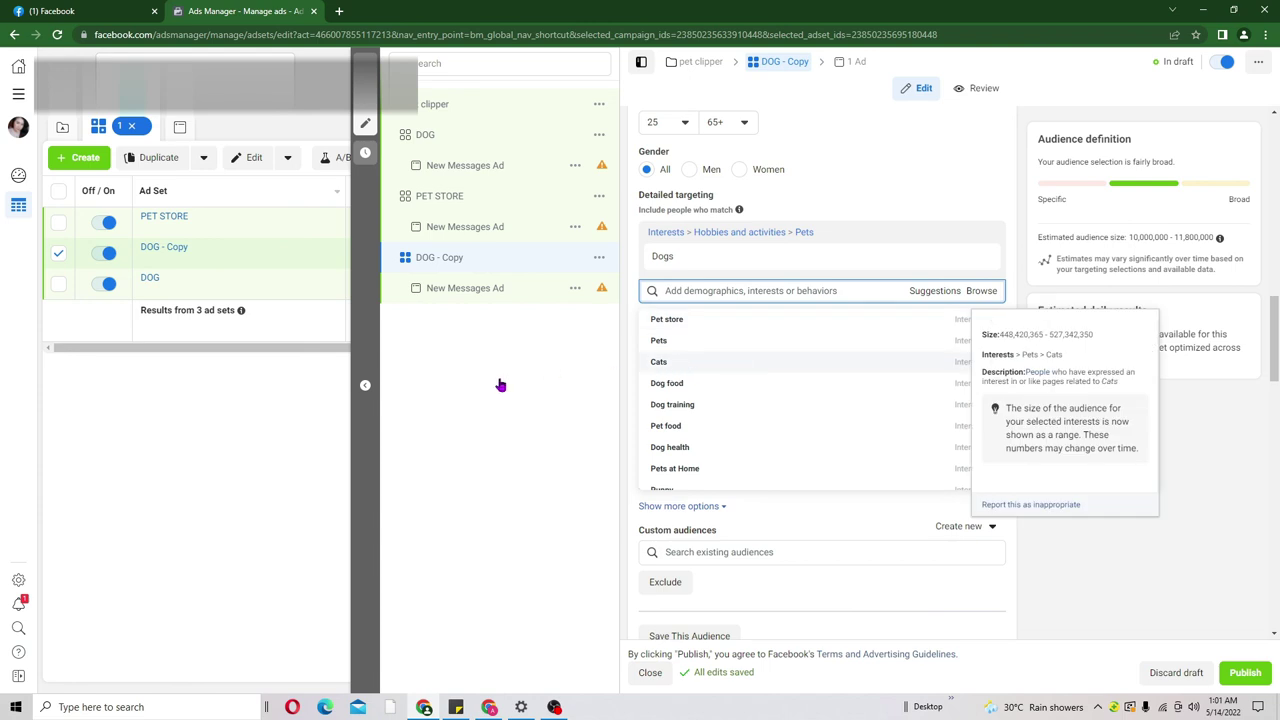
key("Return")
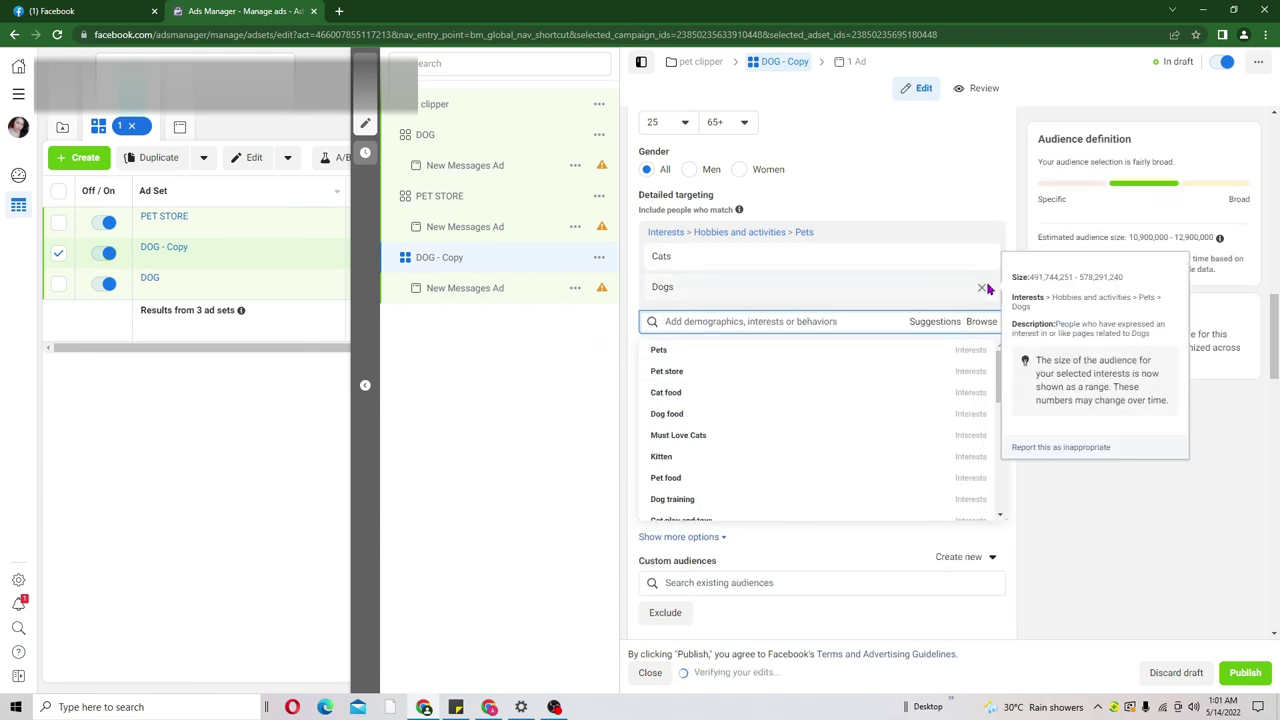
left_click(983, 290)
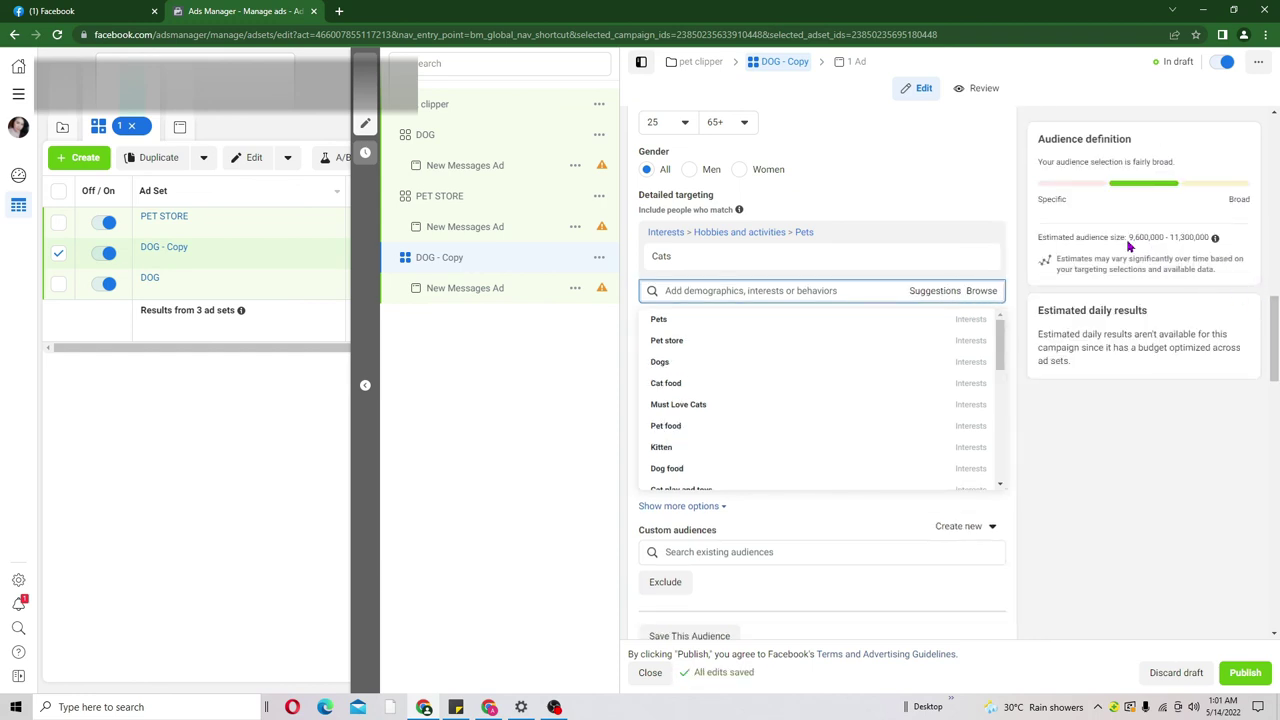
left_click_drag(1128, 243, 1214, 240)
View the copy's placements and the publish confirmation, dismiss it without publishing, and return to the campaign list.
left_click_drag(1274, 335, 1274, 419)
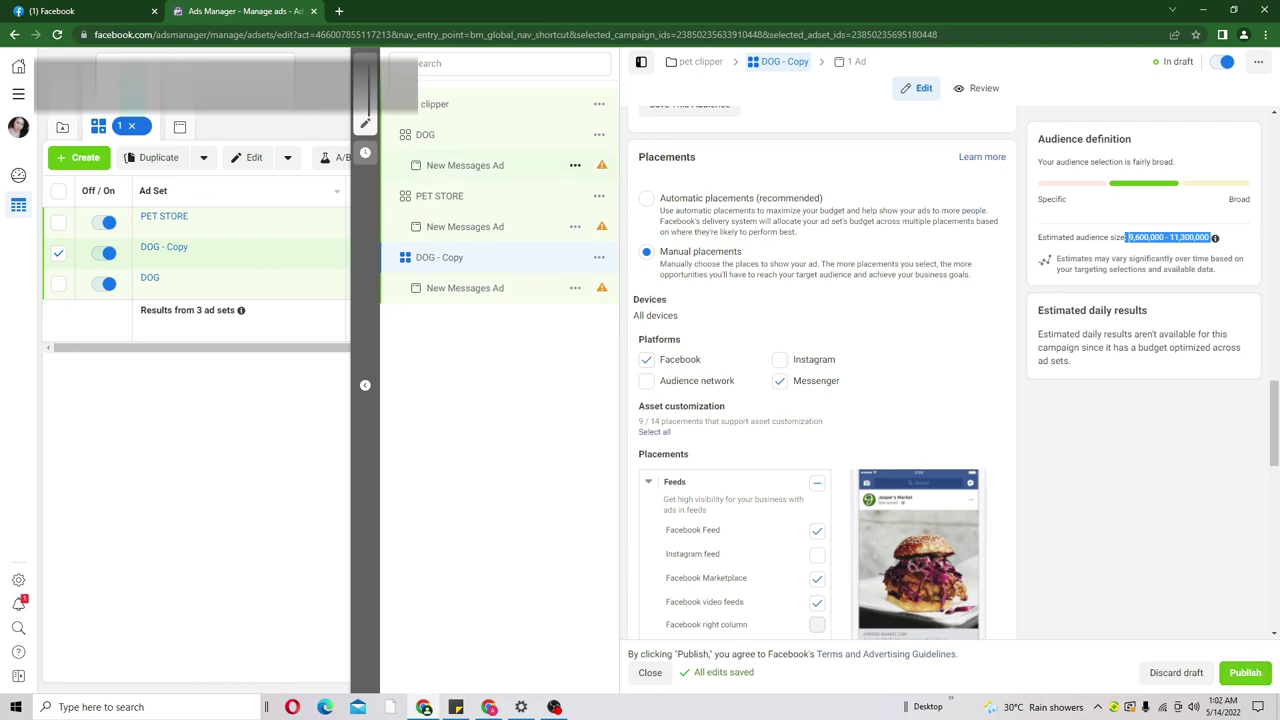
left_click(1244, 673)
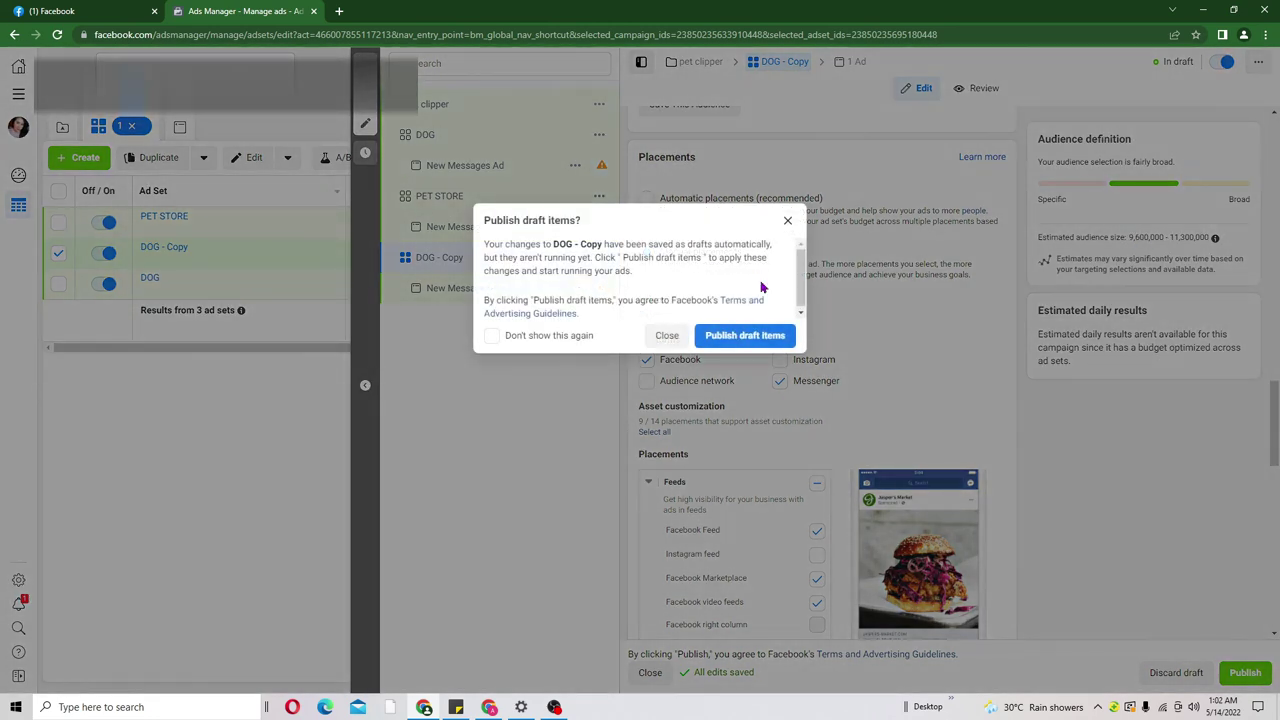
left_click(788, 222)
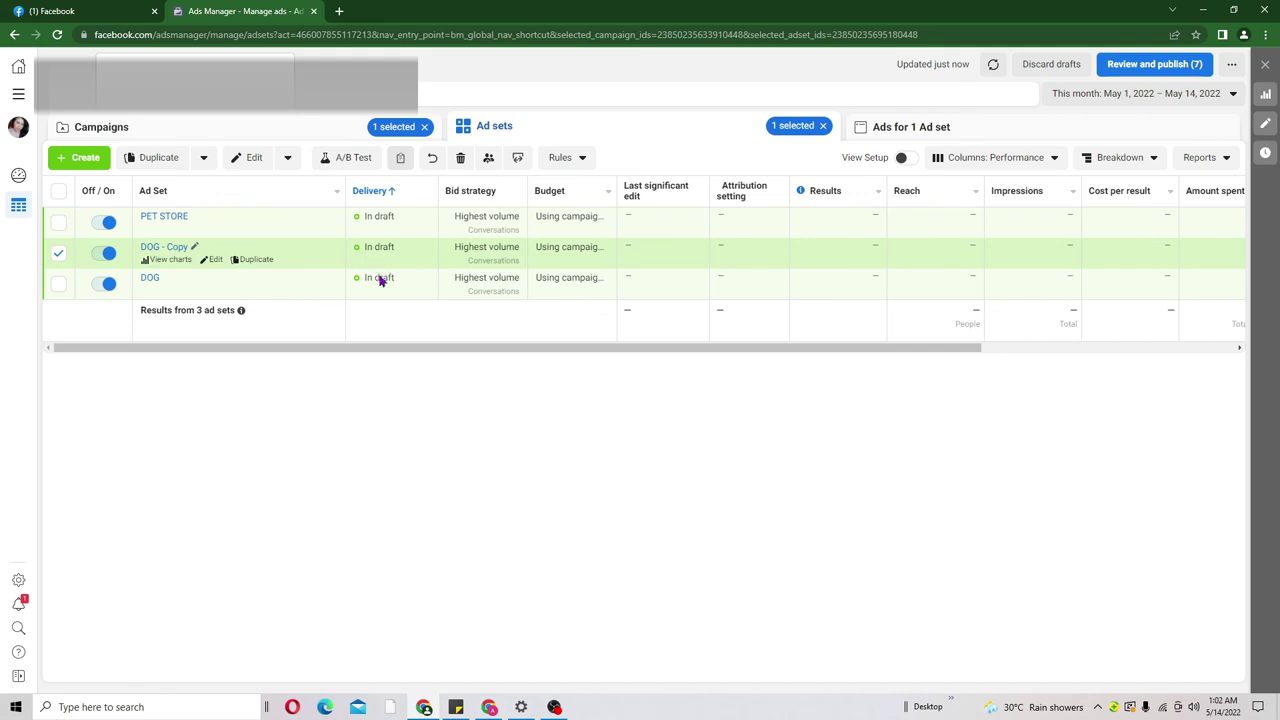
left_click(300, 130)
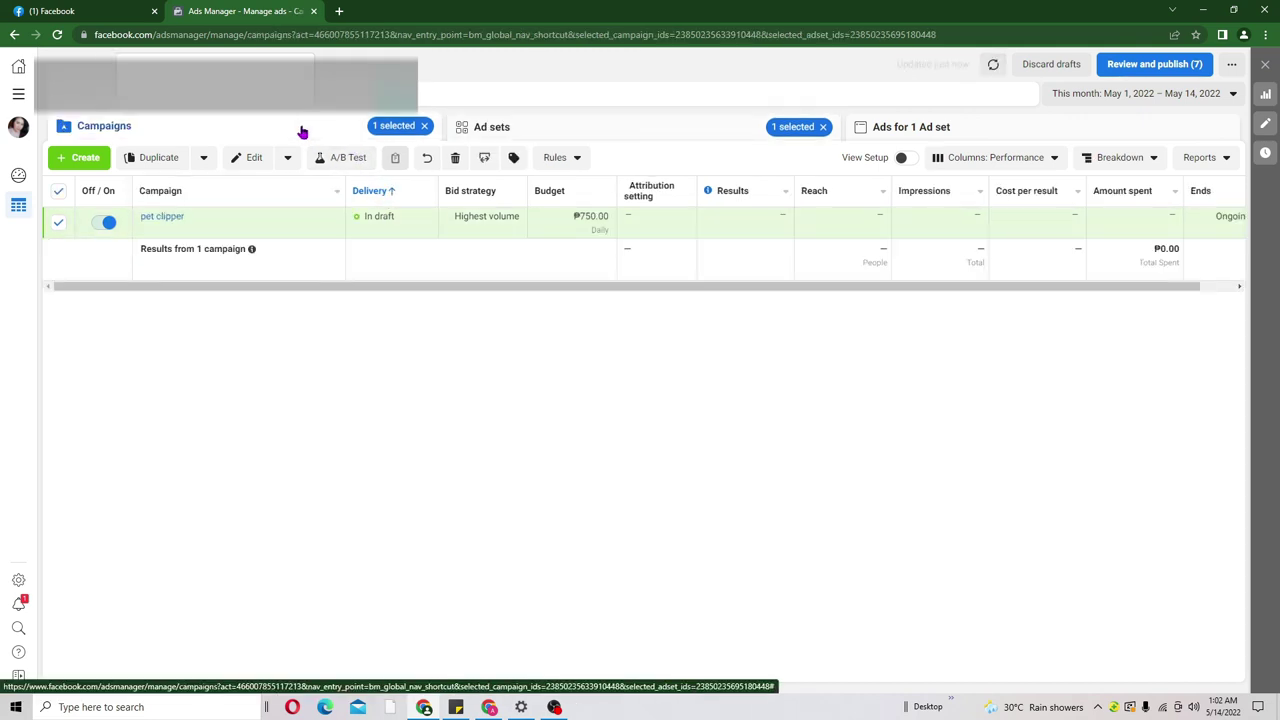